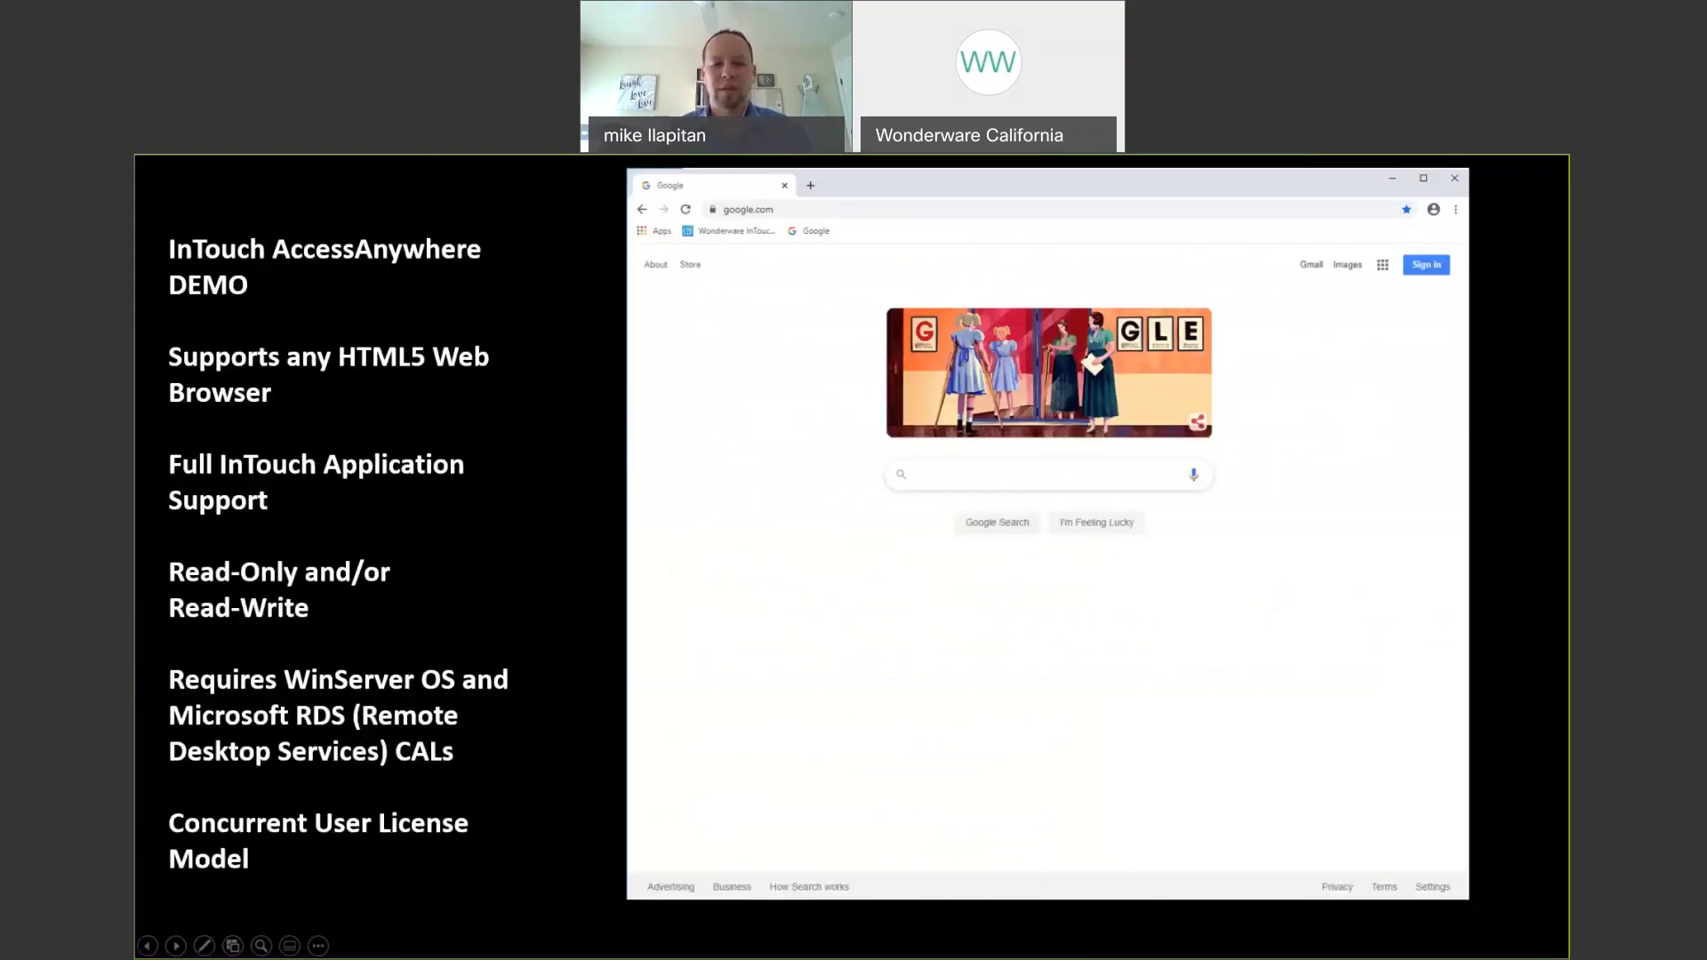
Launch the InTouch WindowViewer reactor demo from the AccessAnywhere start.html page in Chrome.
mouse_move(636, 873)
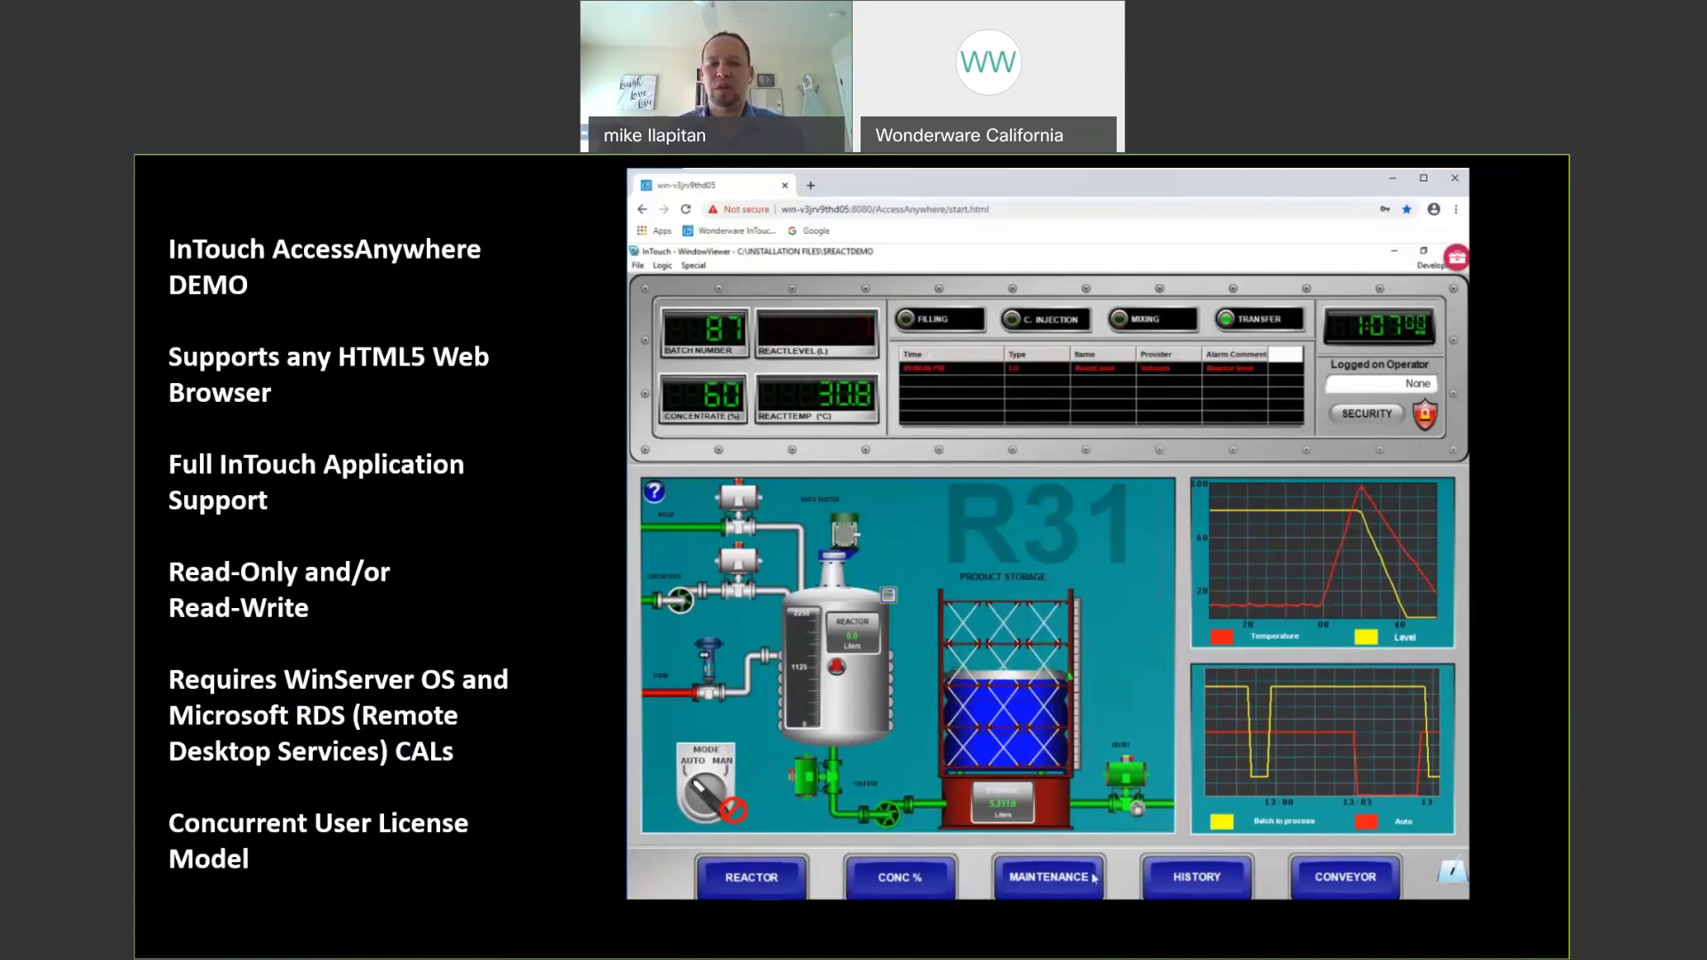
Check the HISTORY trend, go back to the REACTOR screen, and bring up the SECURITY Log On dialog.
left_click(1186, 878)
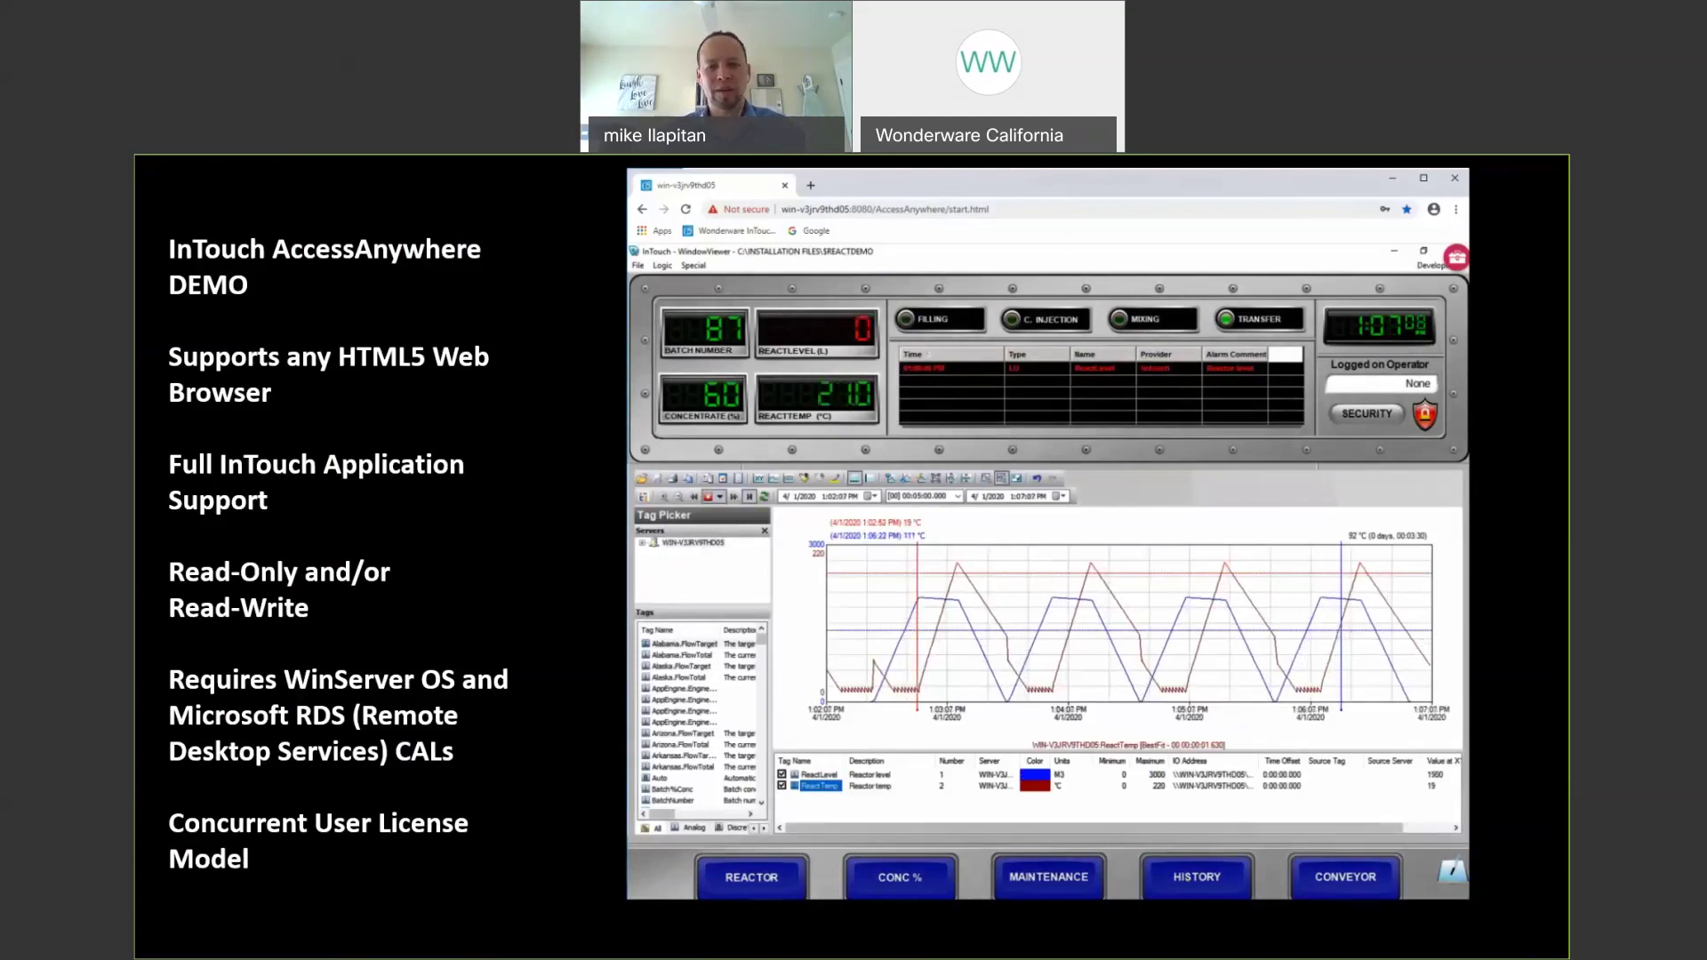
left_click(767, 882)
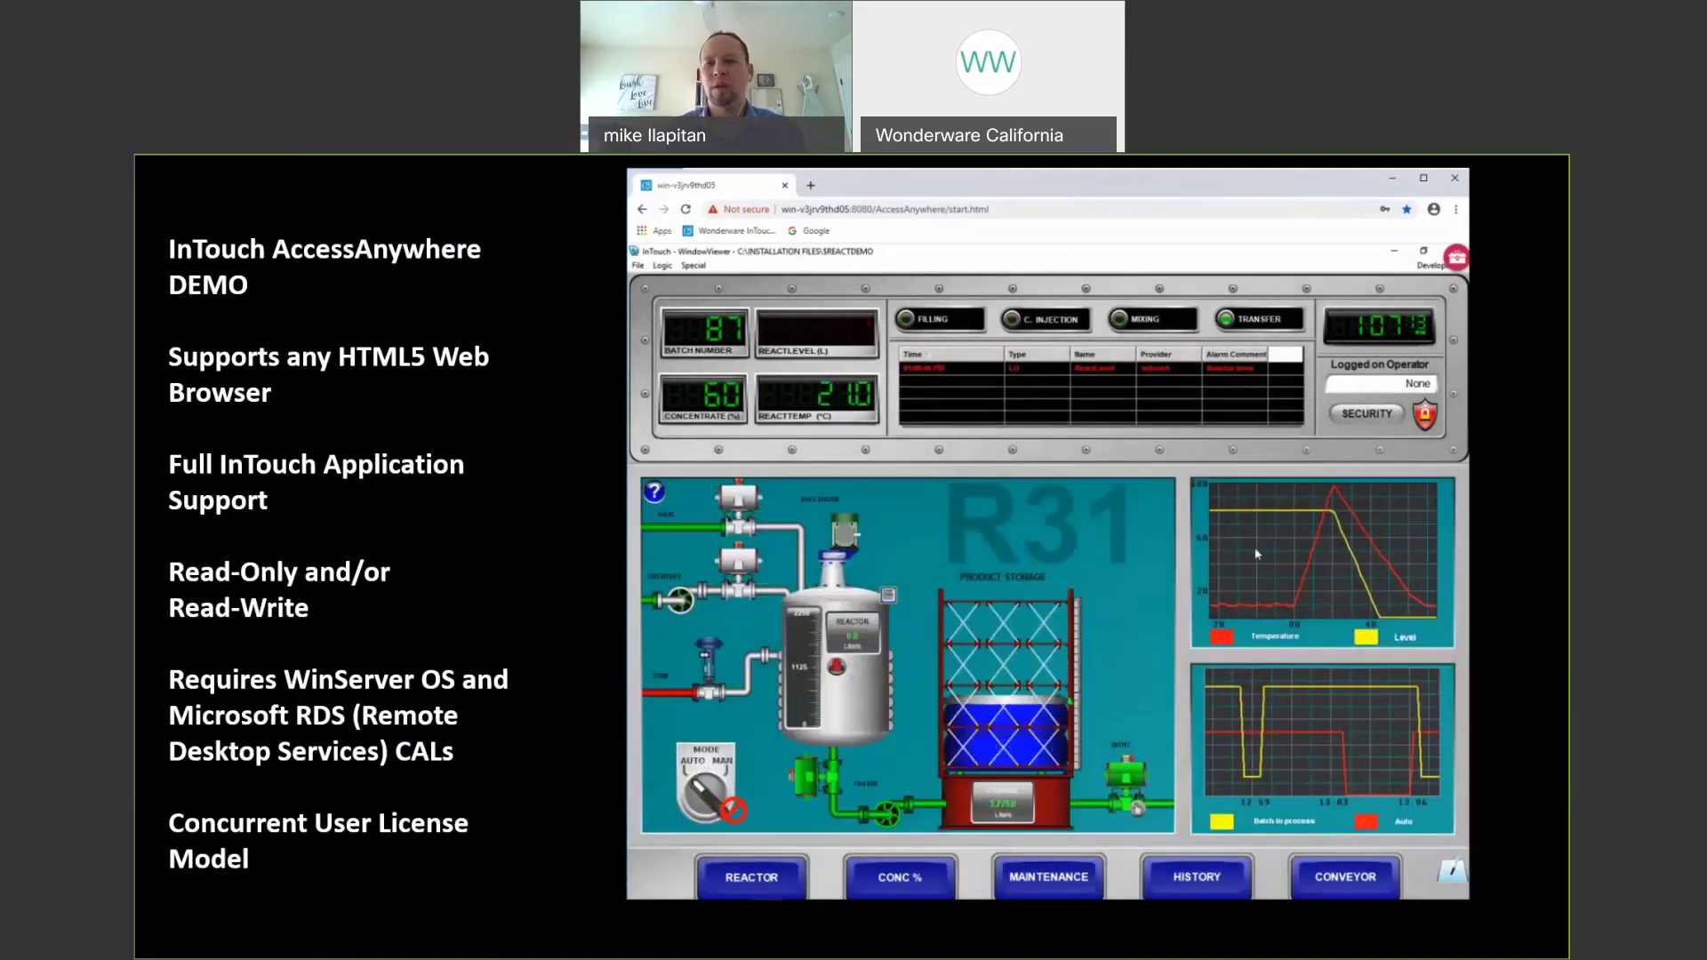
left_click(1376, 422)
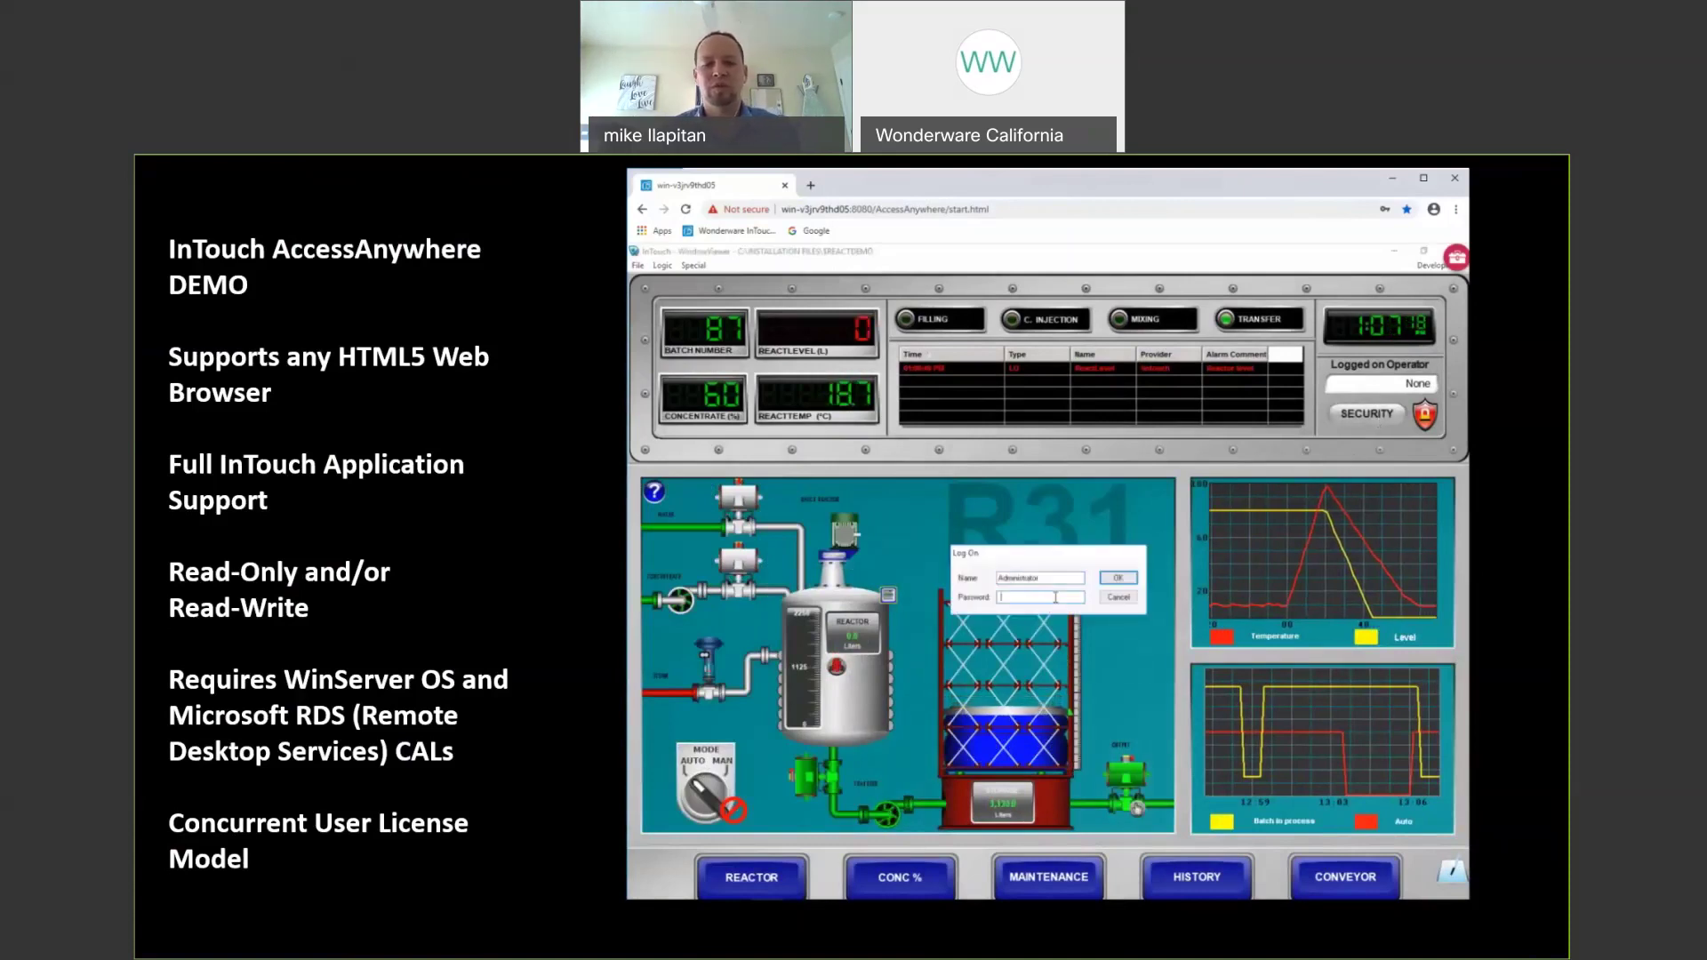
Log on with the administrator password and turn the reactor MODE knob from AUTO to MAN.
type("**********")
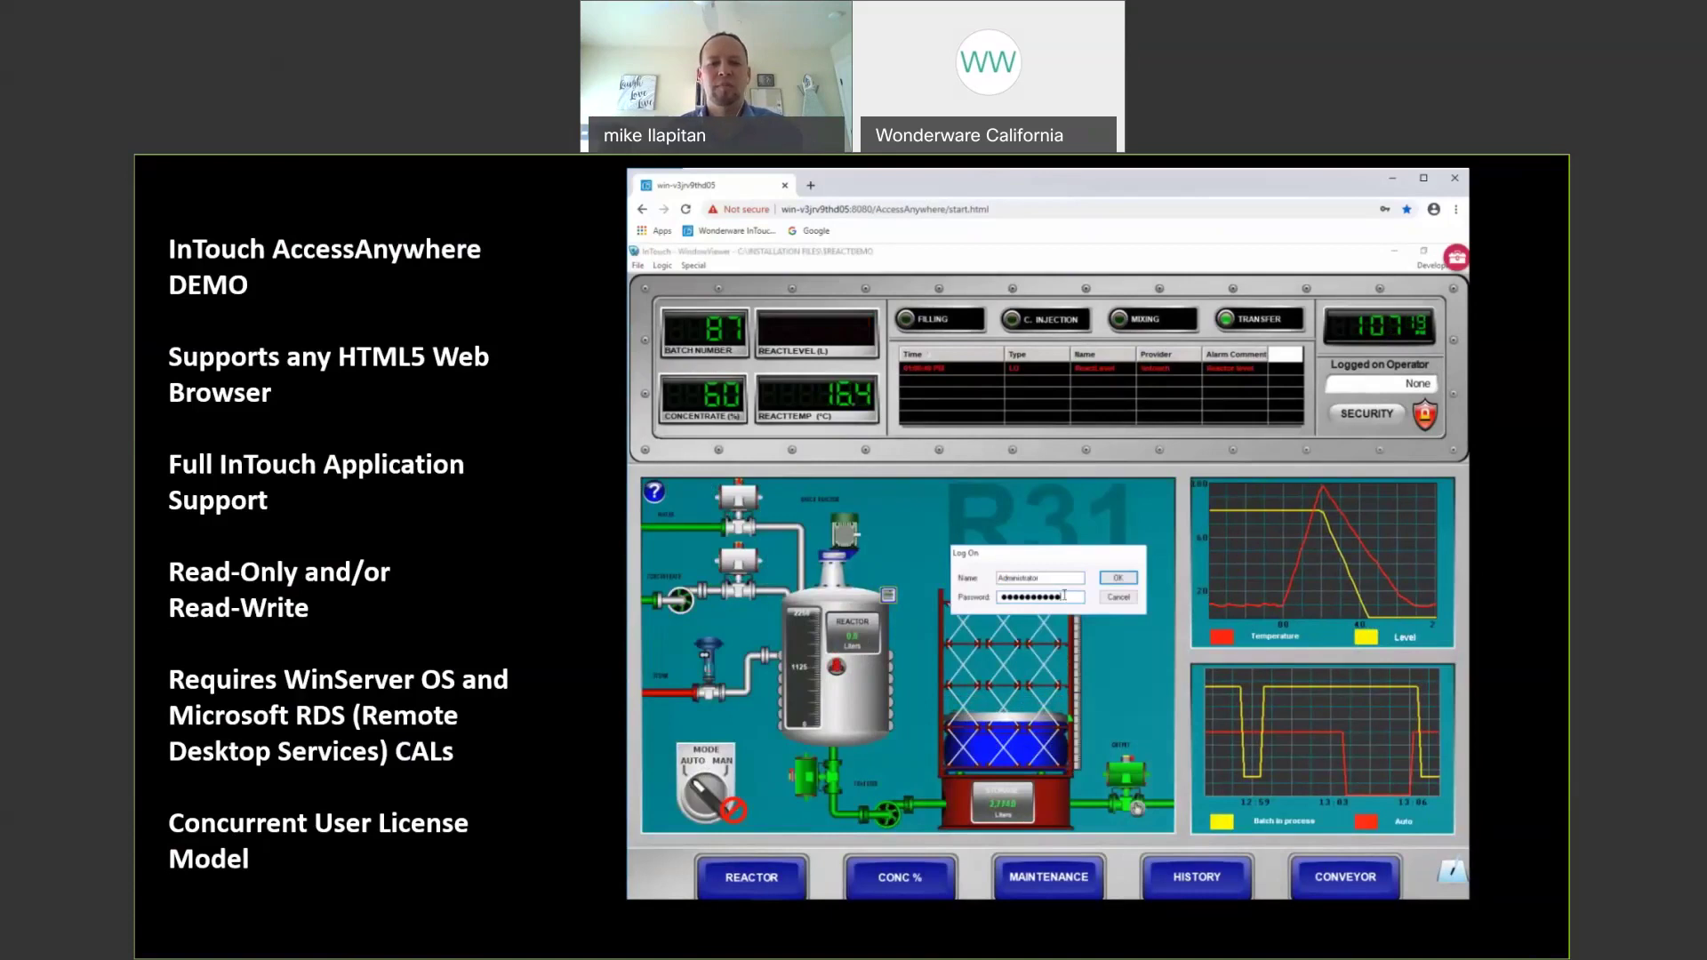
left_click(1107, 581)
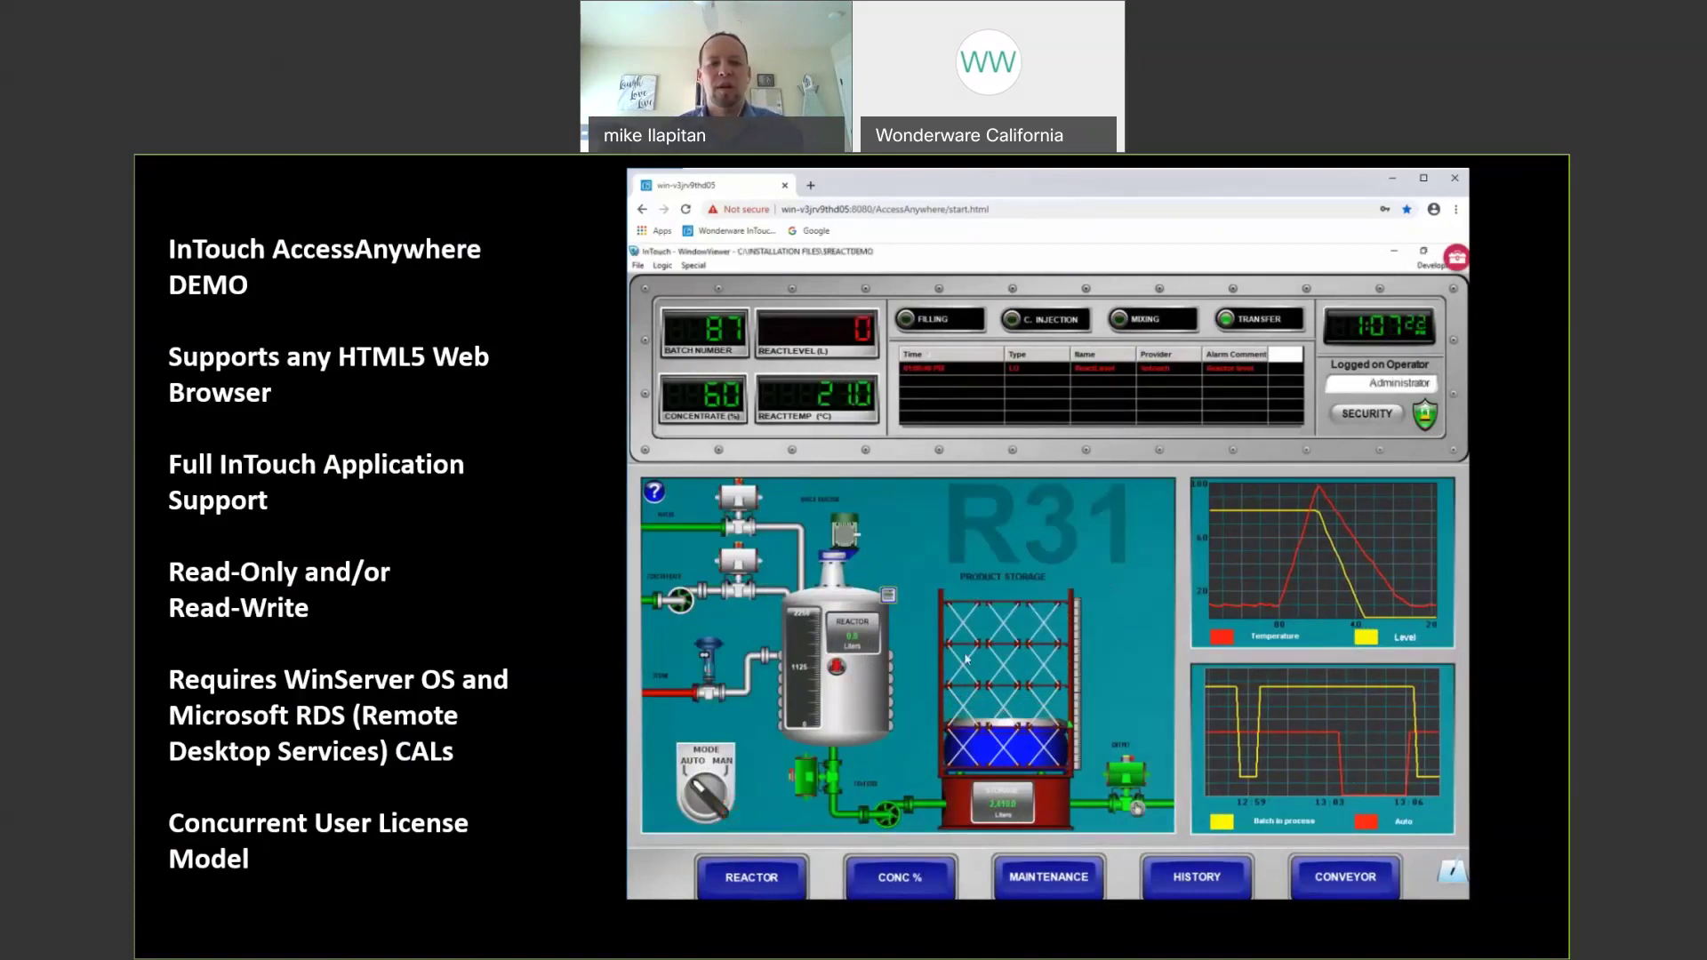
left_click(701, 802)
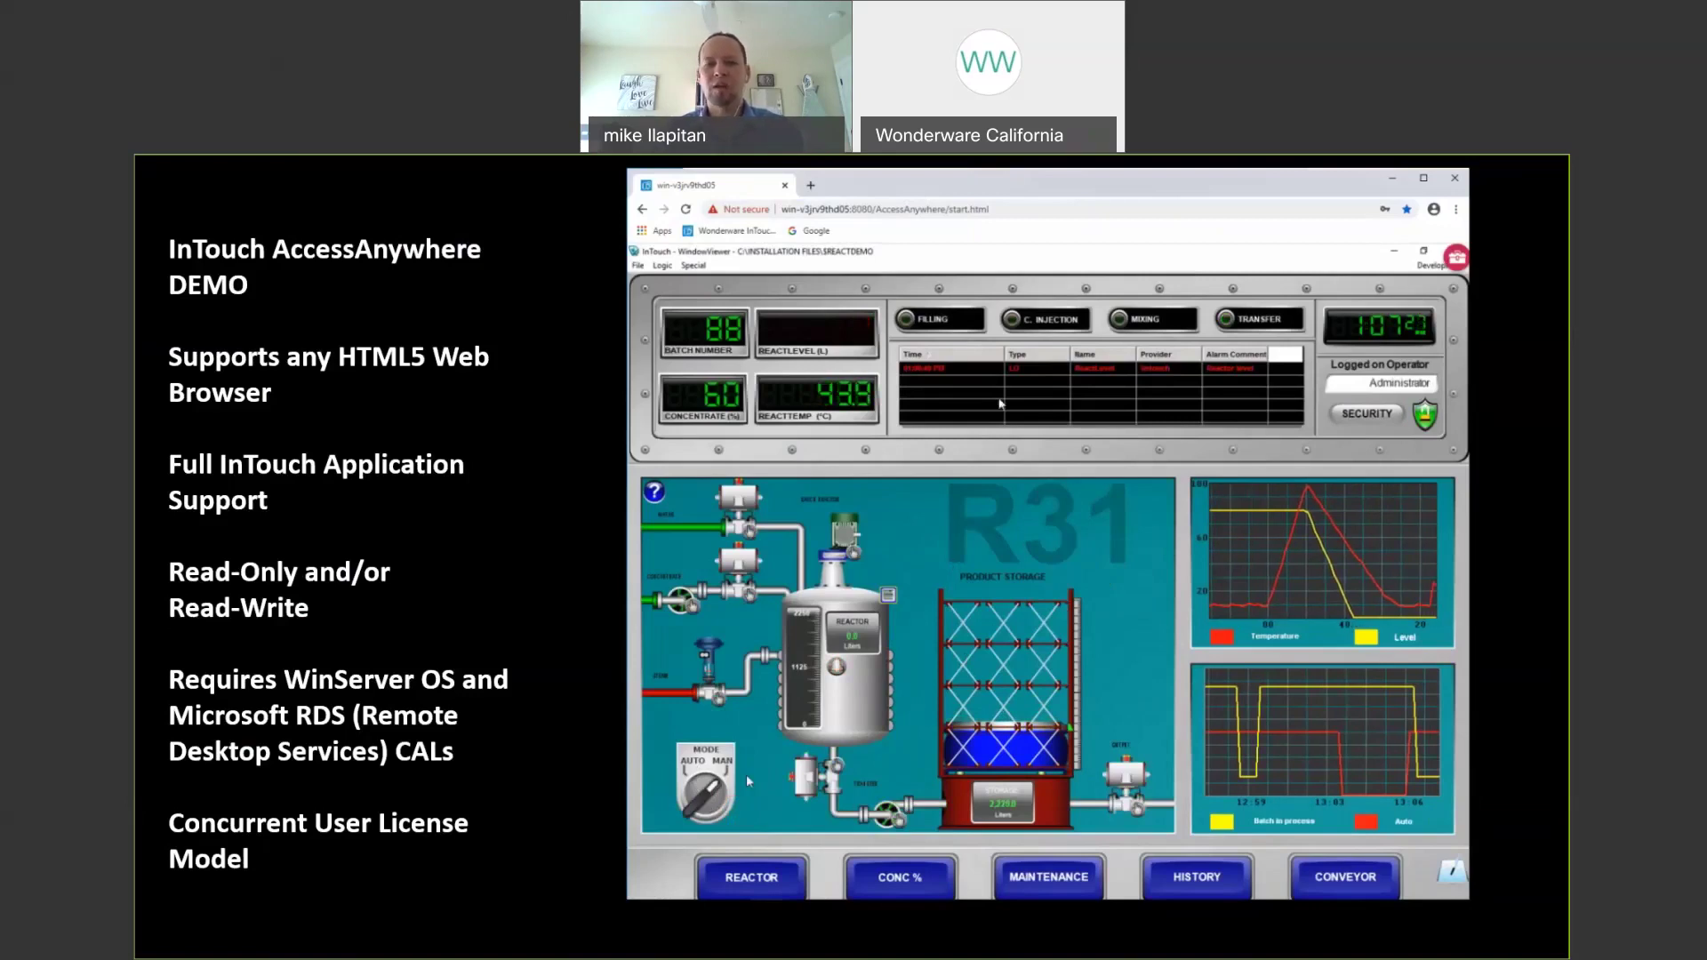
Acknowledge the low ReactLevel alarm via Ack Selected with the comment 'ack'.
right_click(974, 379)
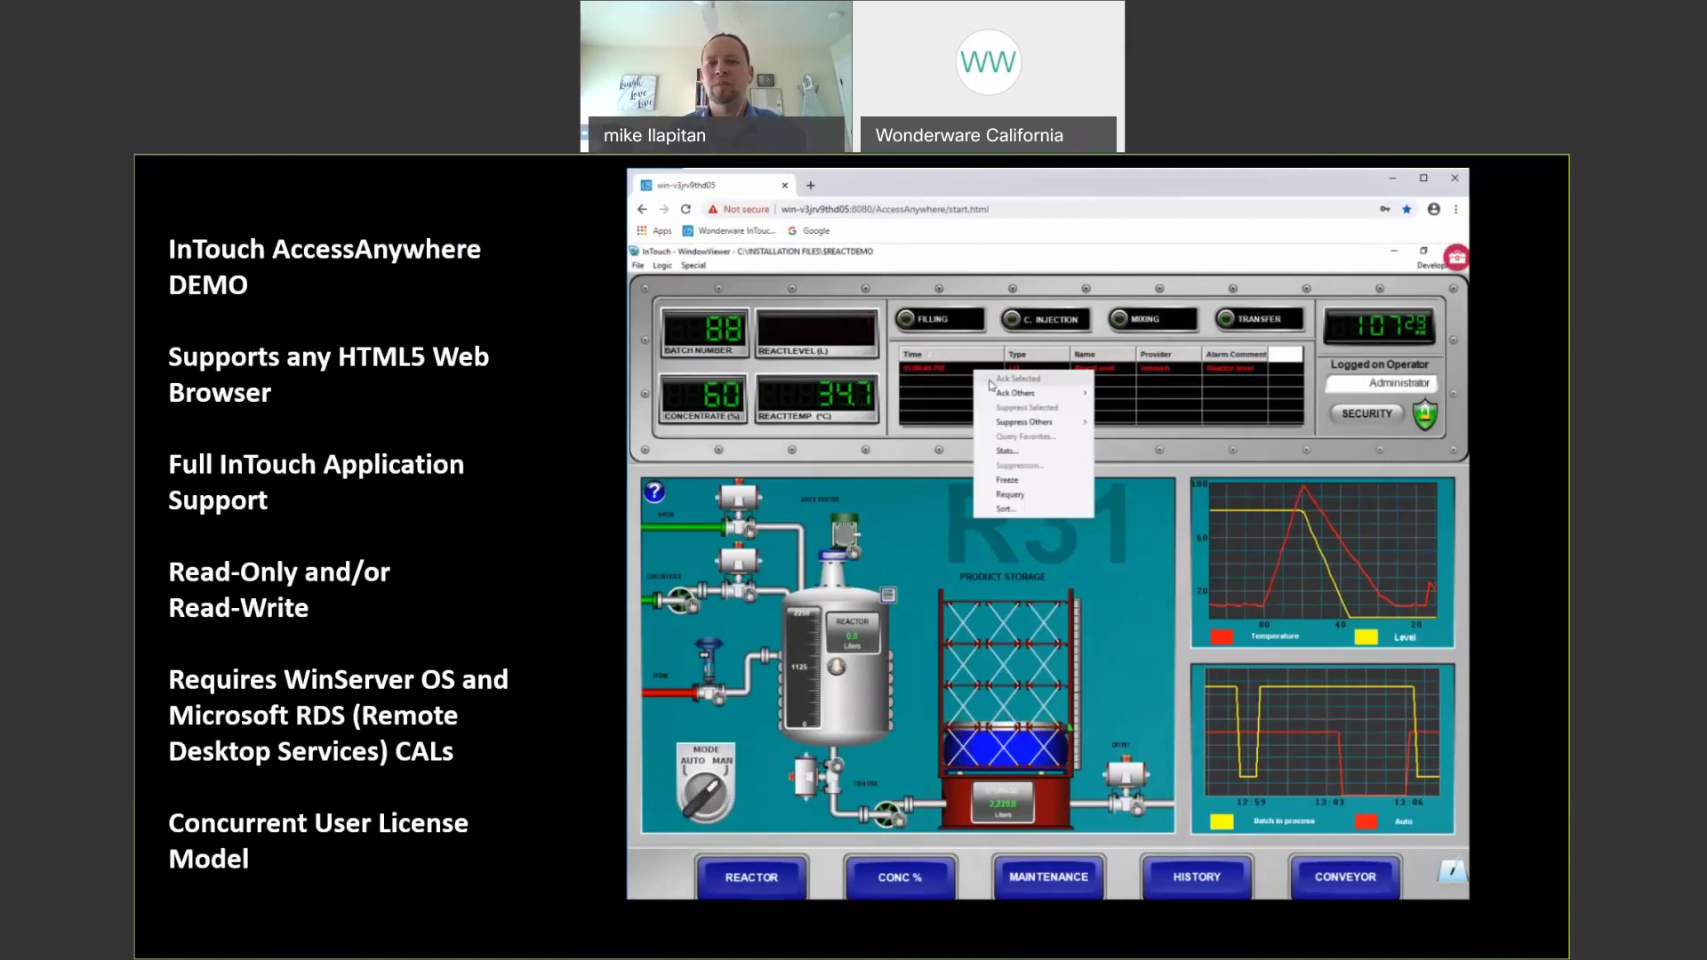
left_click(961, 372)
right_click(961, 375)
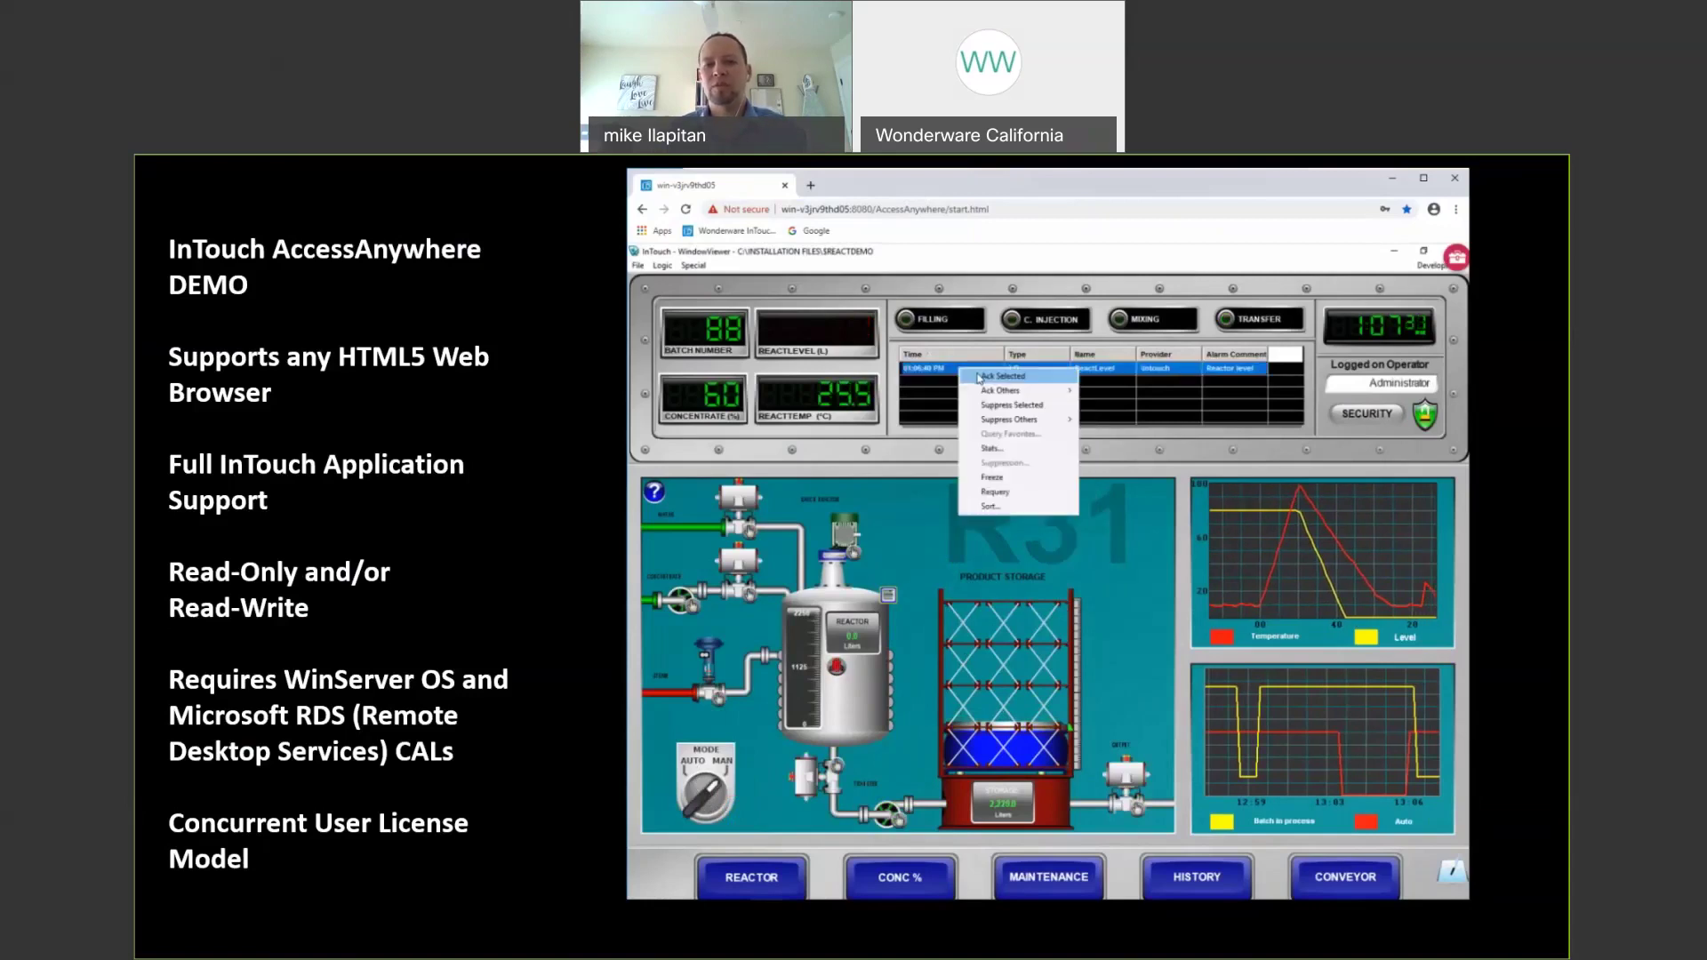
left_click(979, 377)
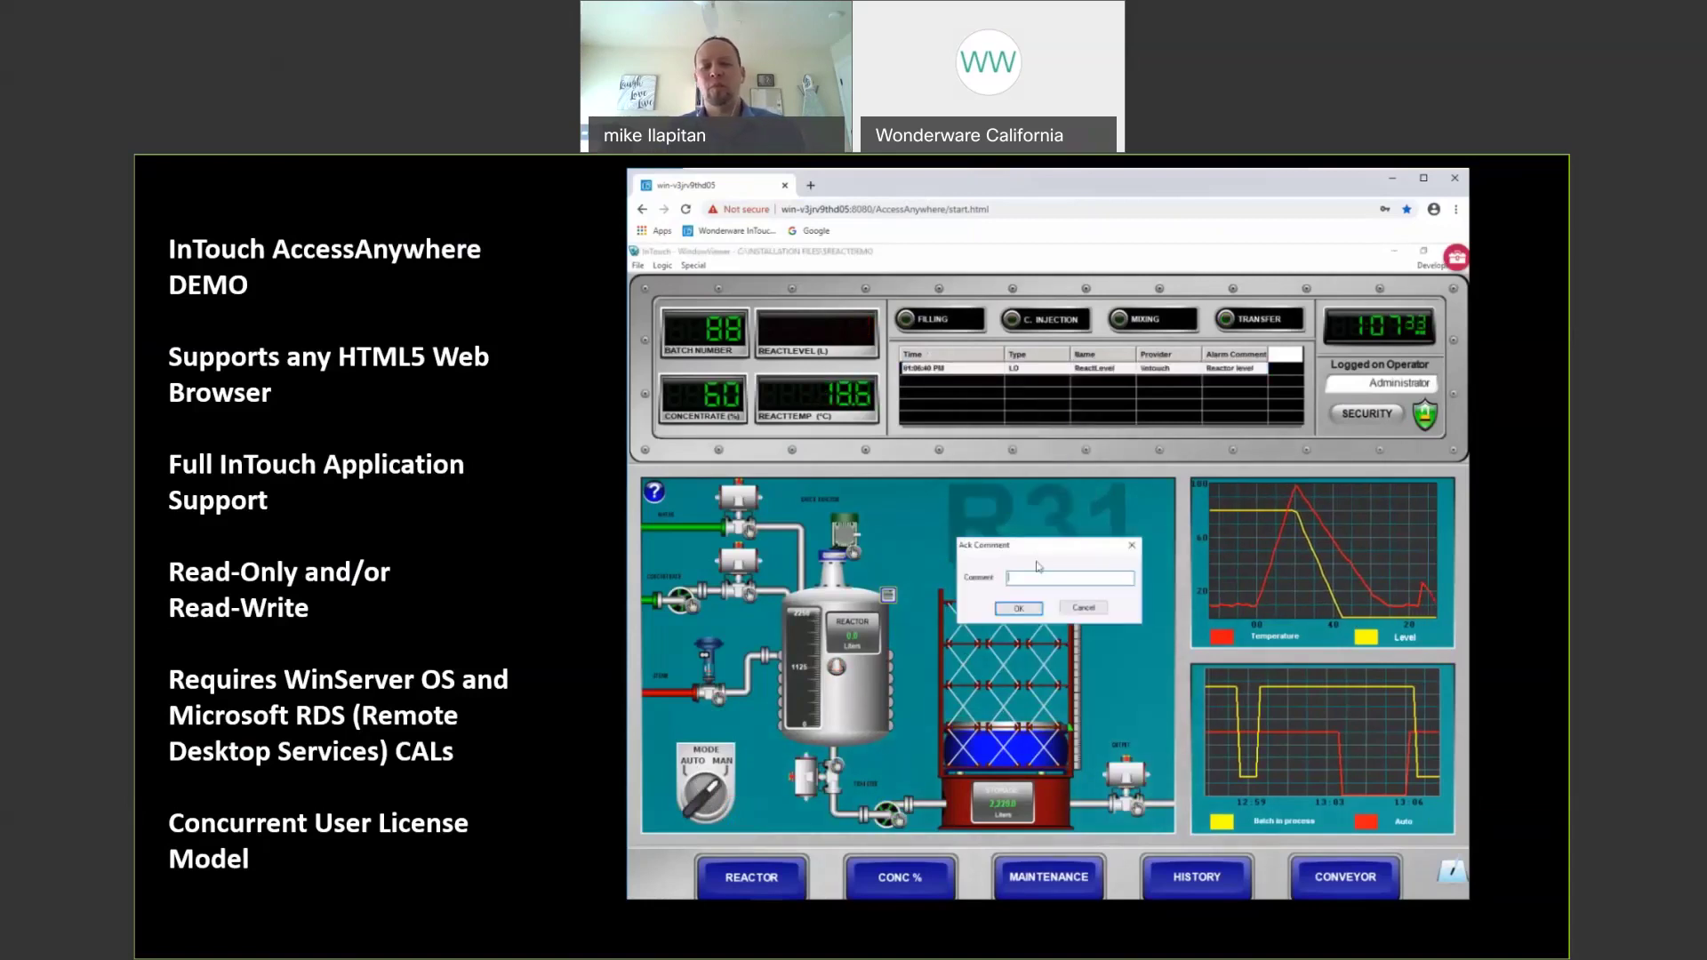
type("ack'd by mike")
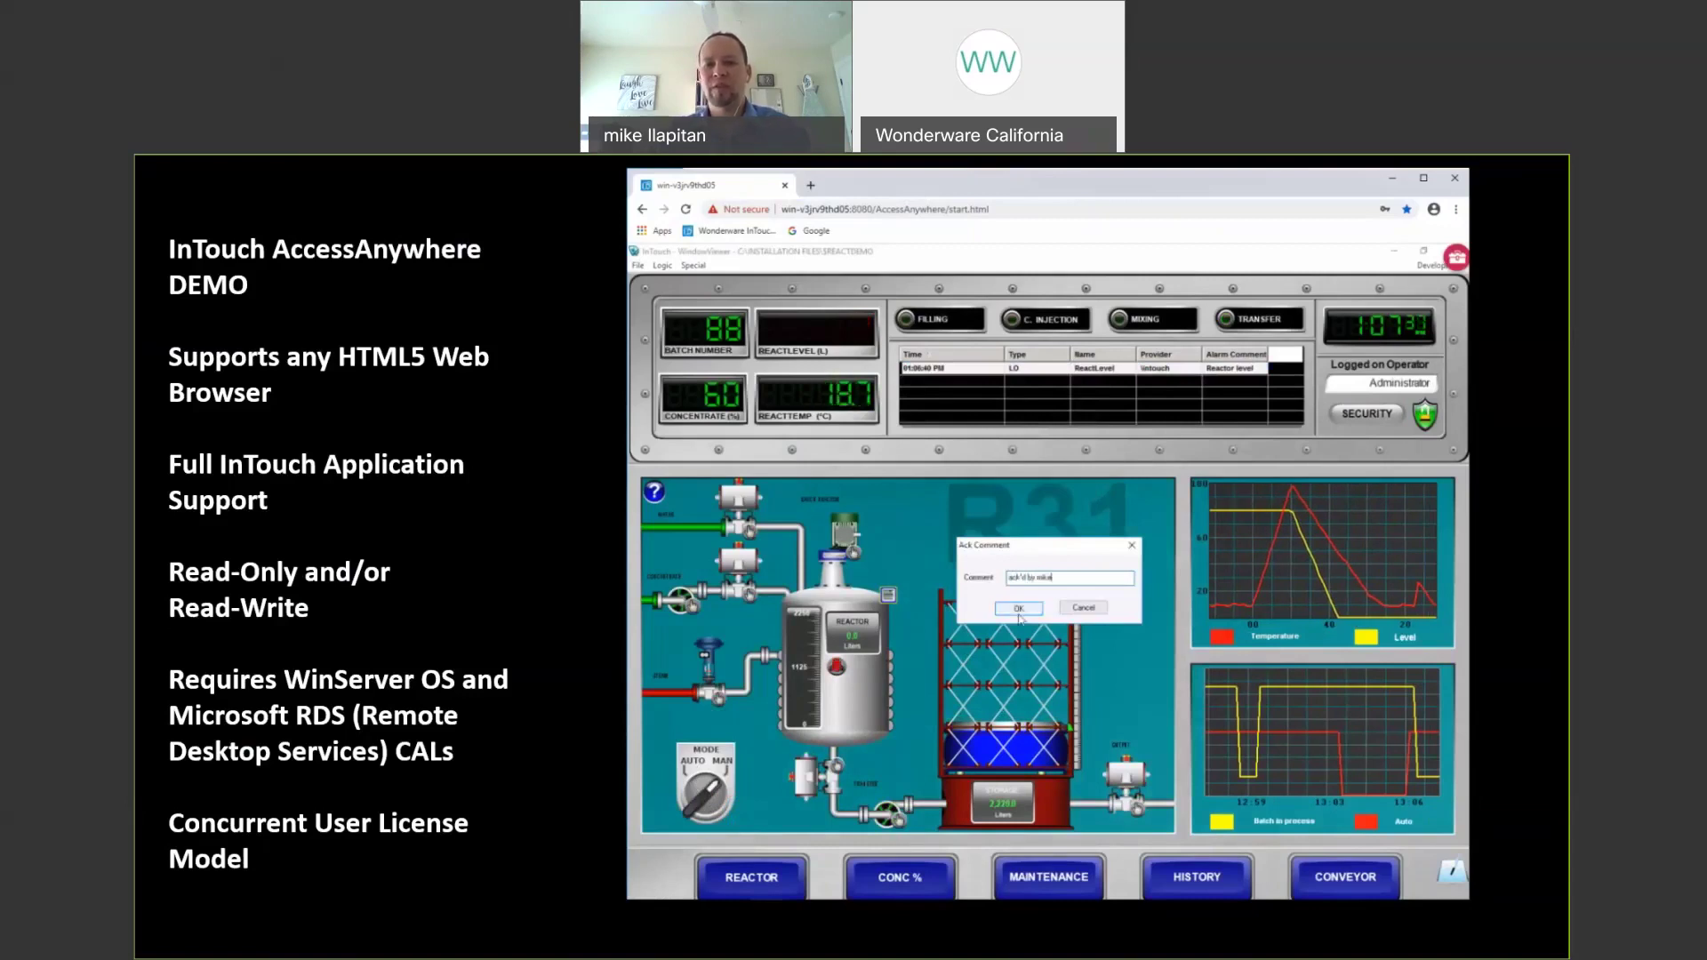
left_click(1019, 610)
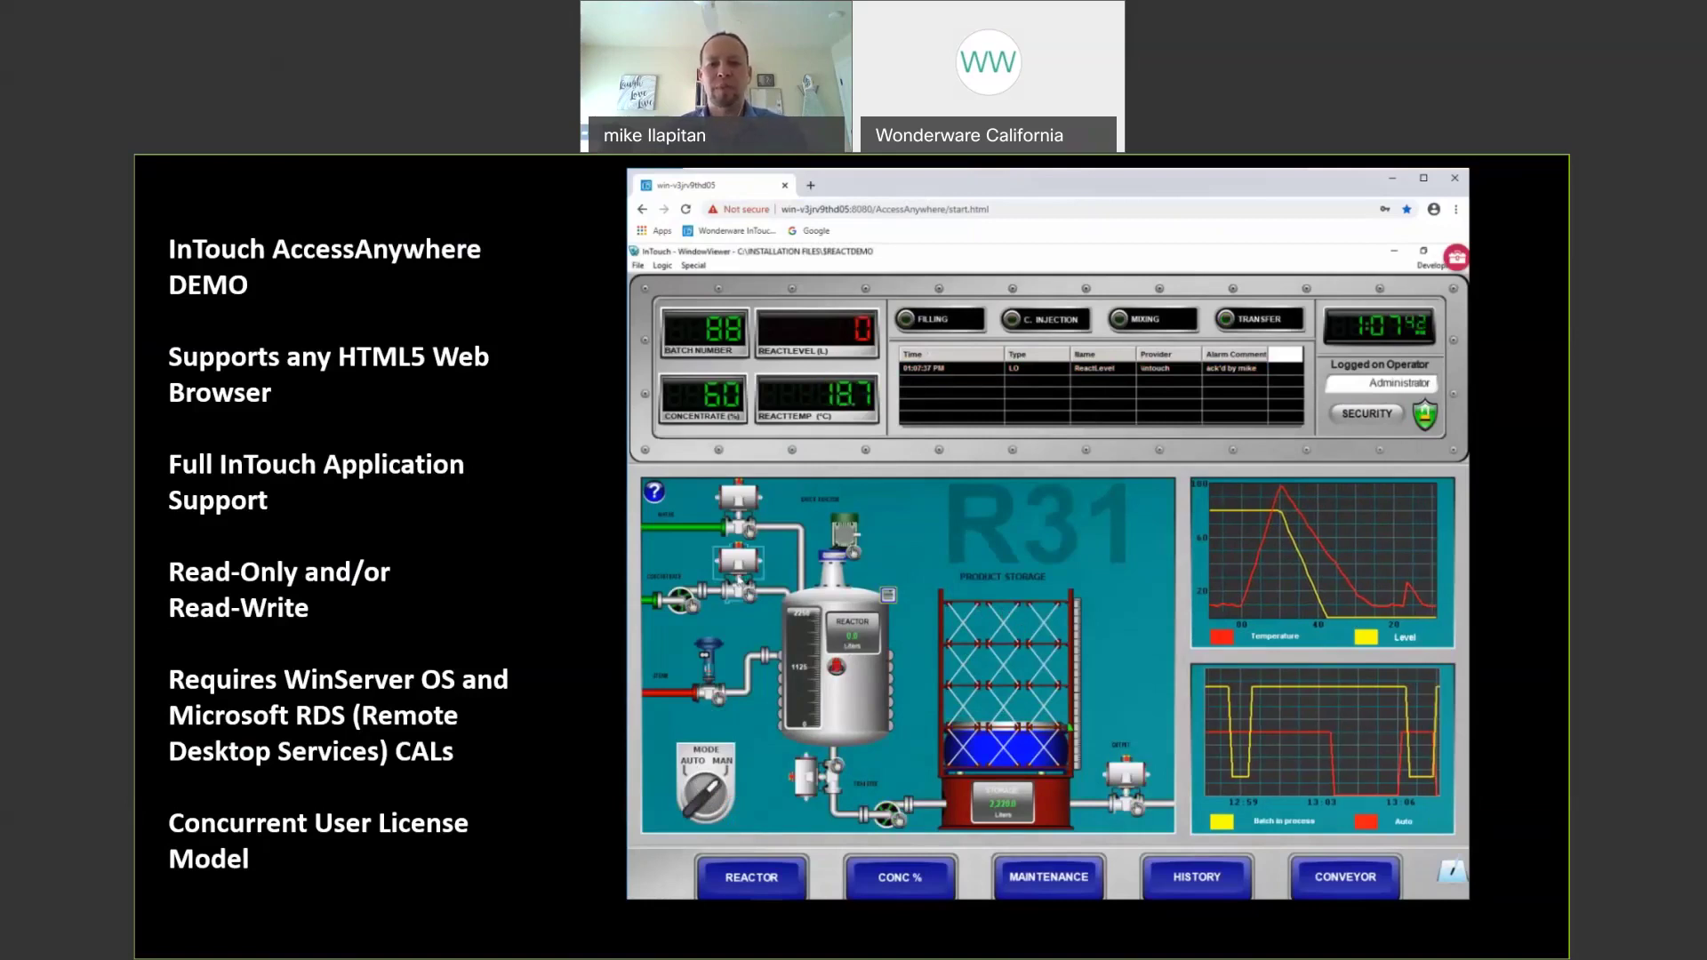
Set the concentrate valve's CLOSE/OPEN control to OPEN and close its popup.
left_click(774, 602)
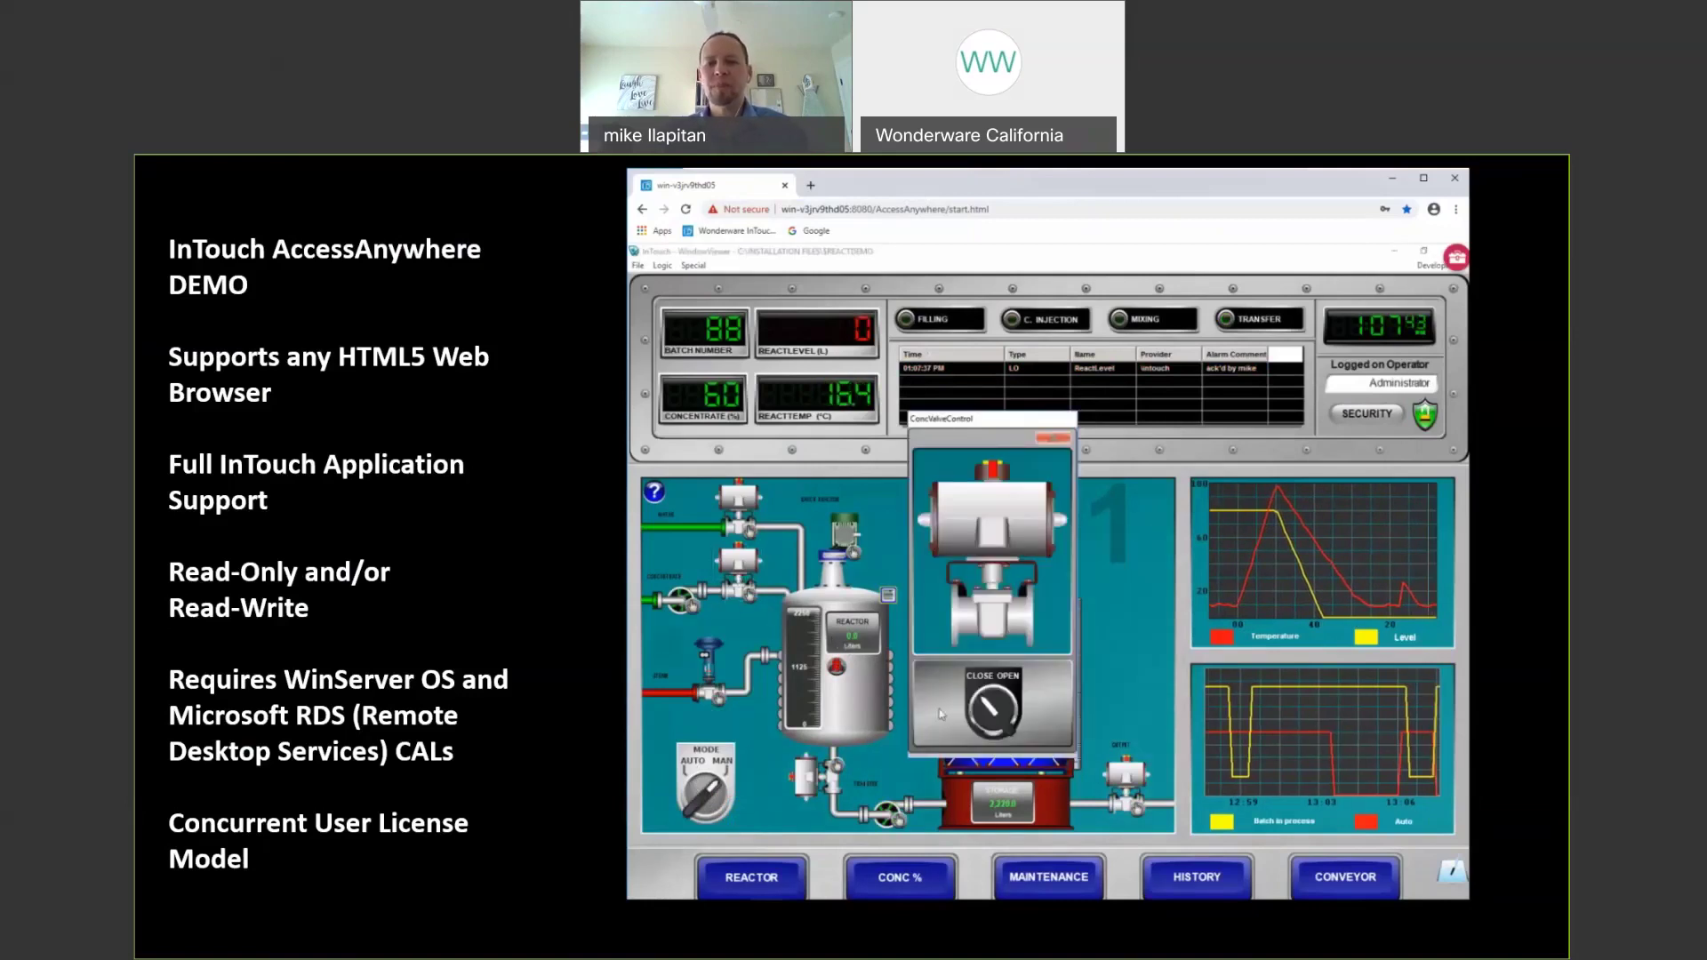
left_click(1002, 707)
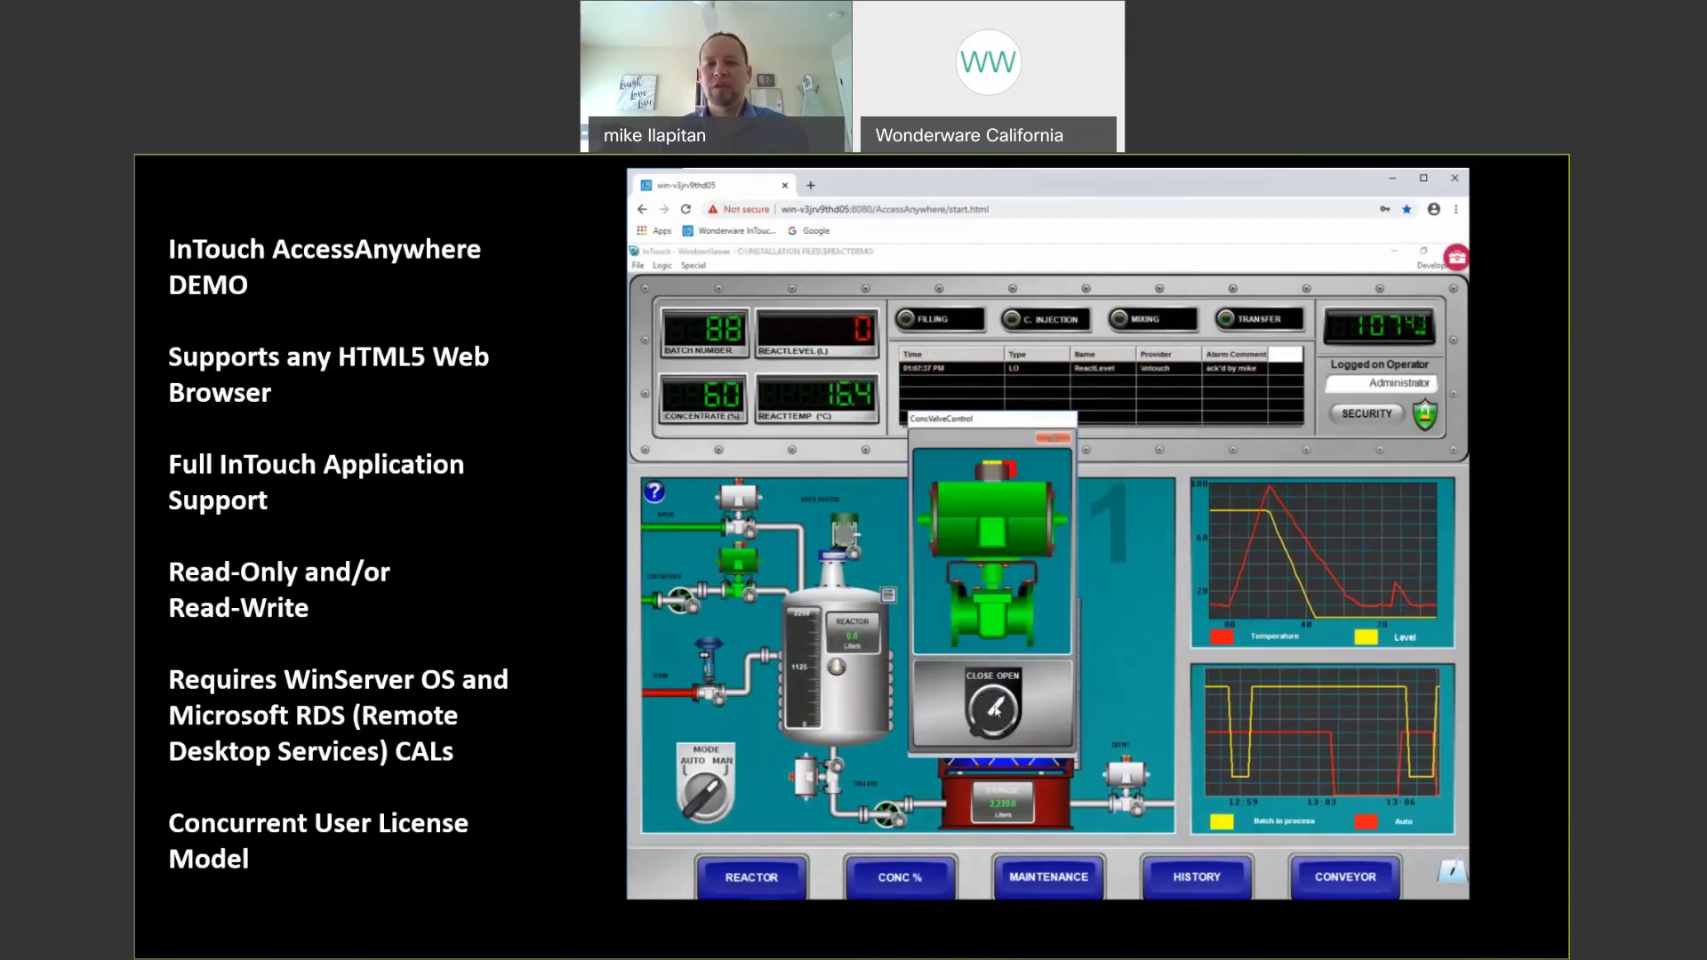
left_click(1053, 438)
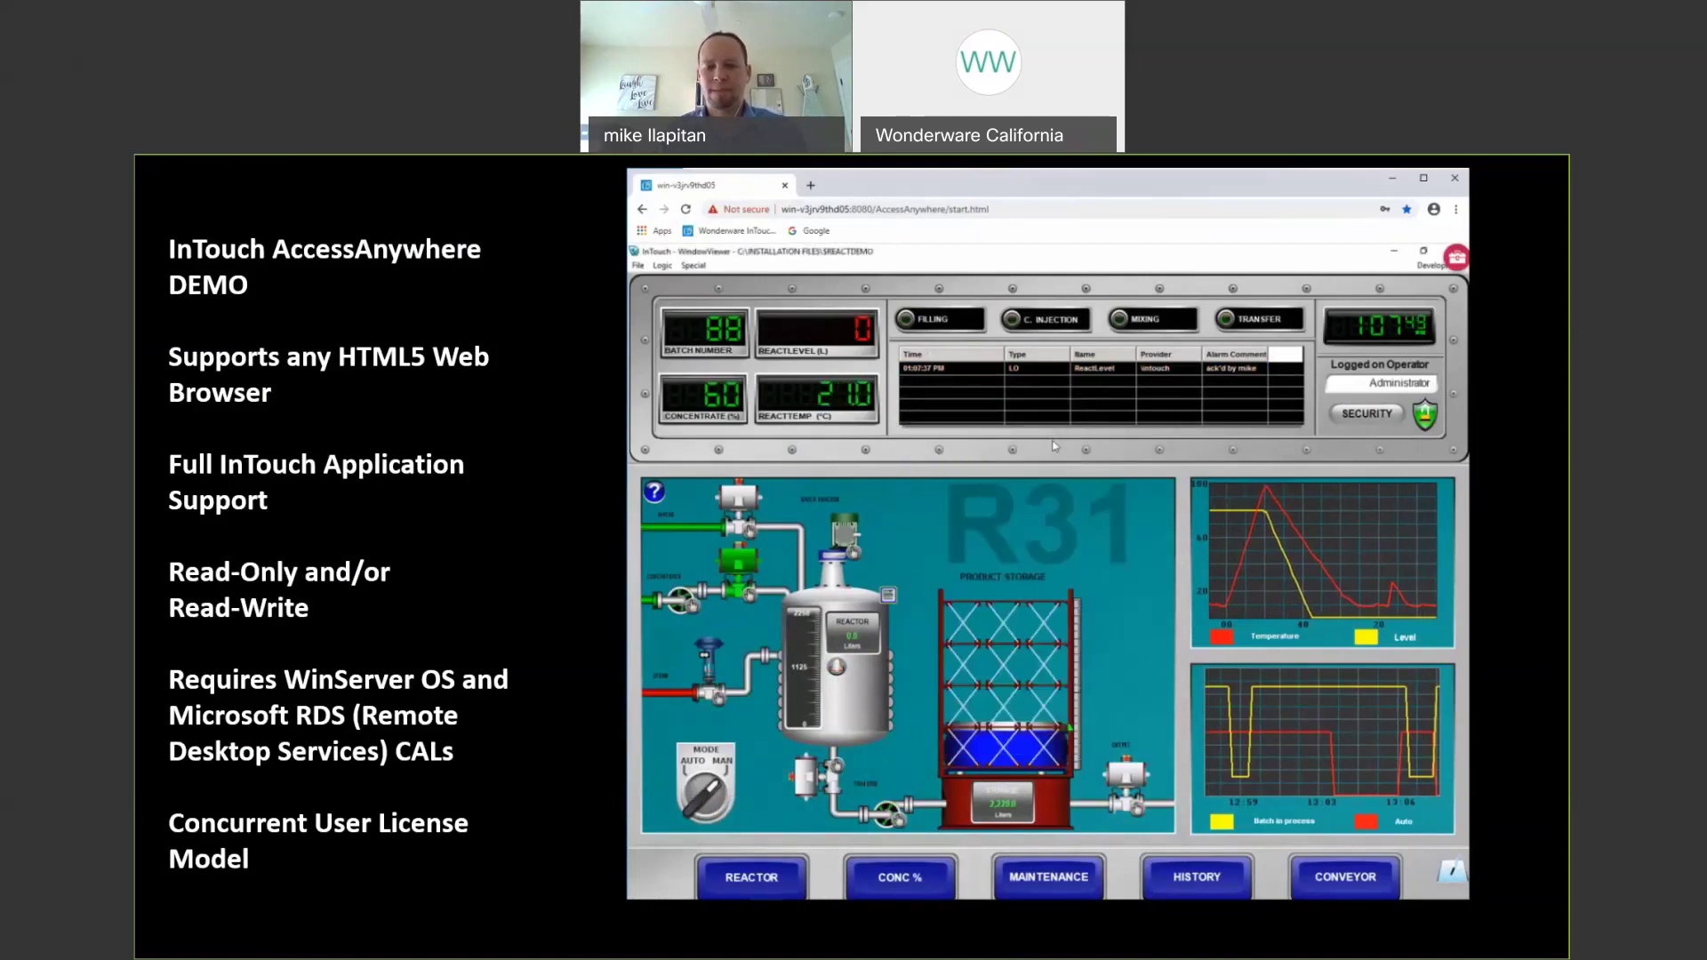
Raise the CONCENTRATE % setpoint slider to 75.
left_click(900, 877)
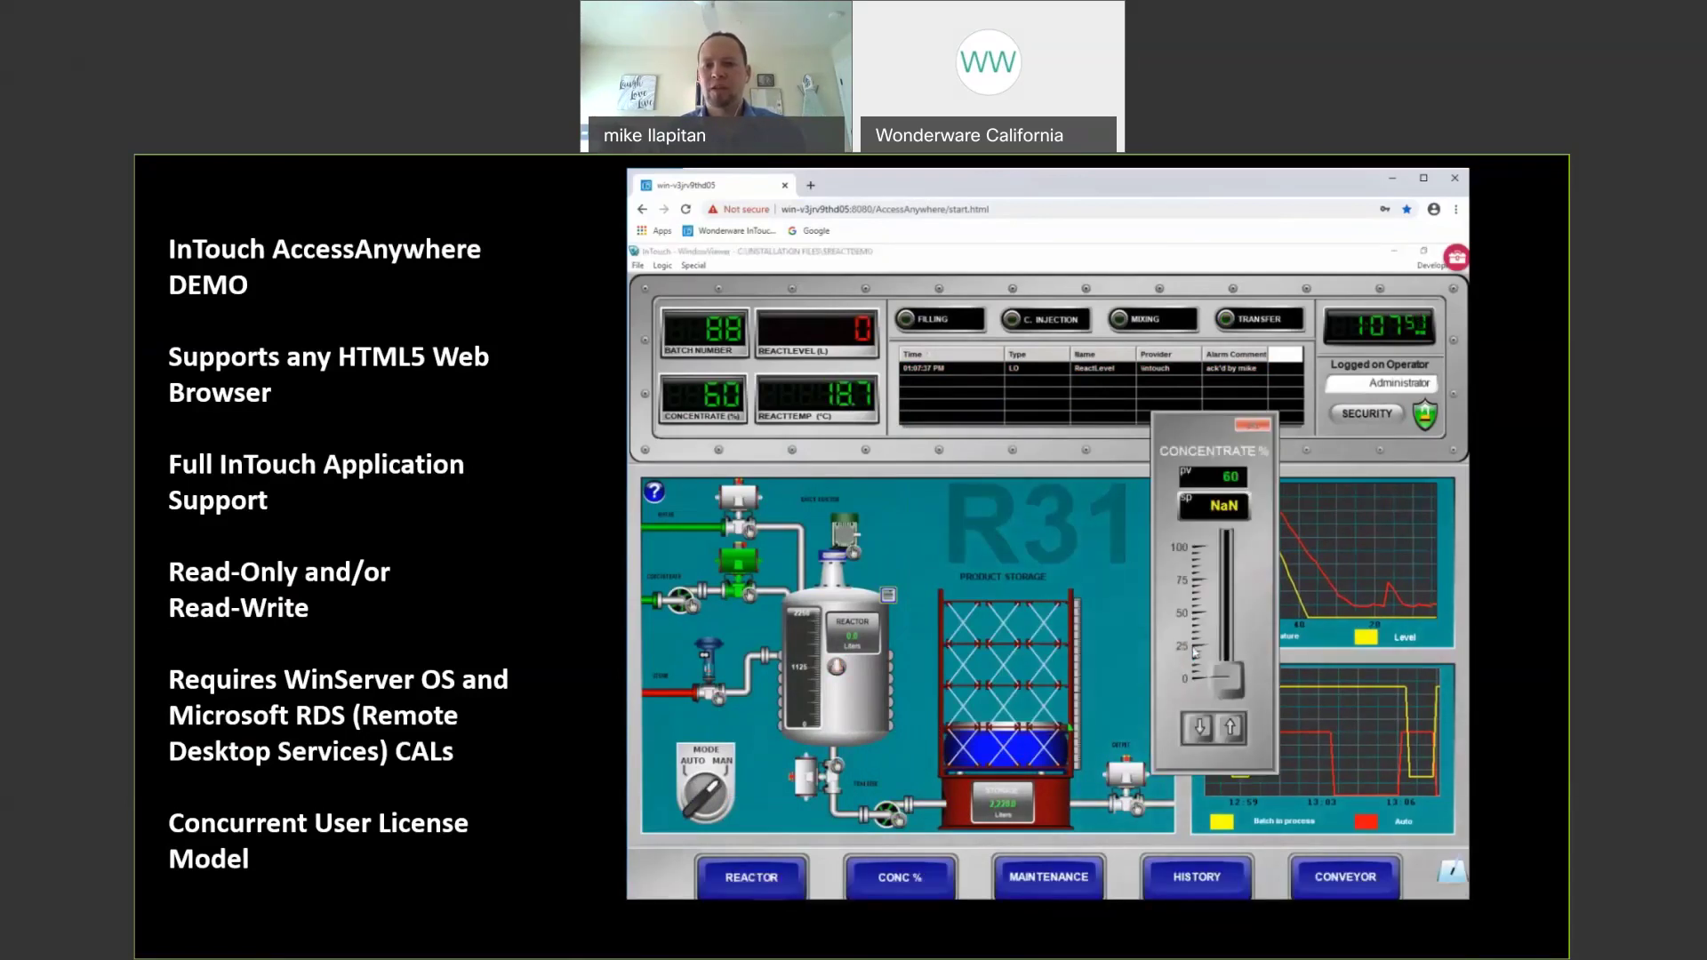
left_click_drag(1227, 680, 1239, 578)
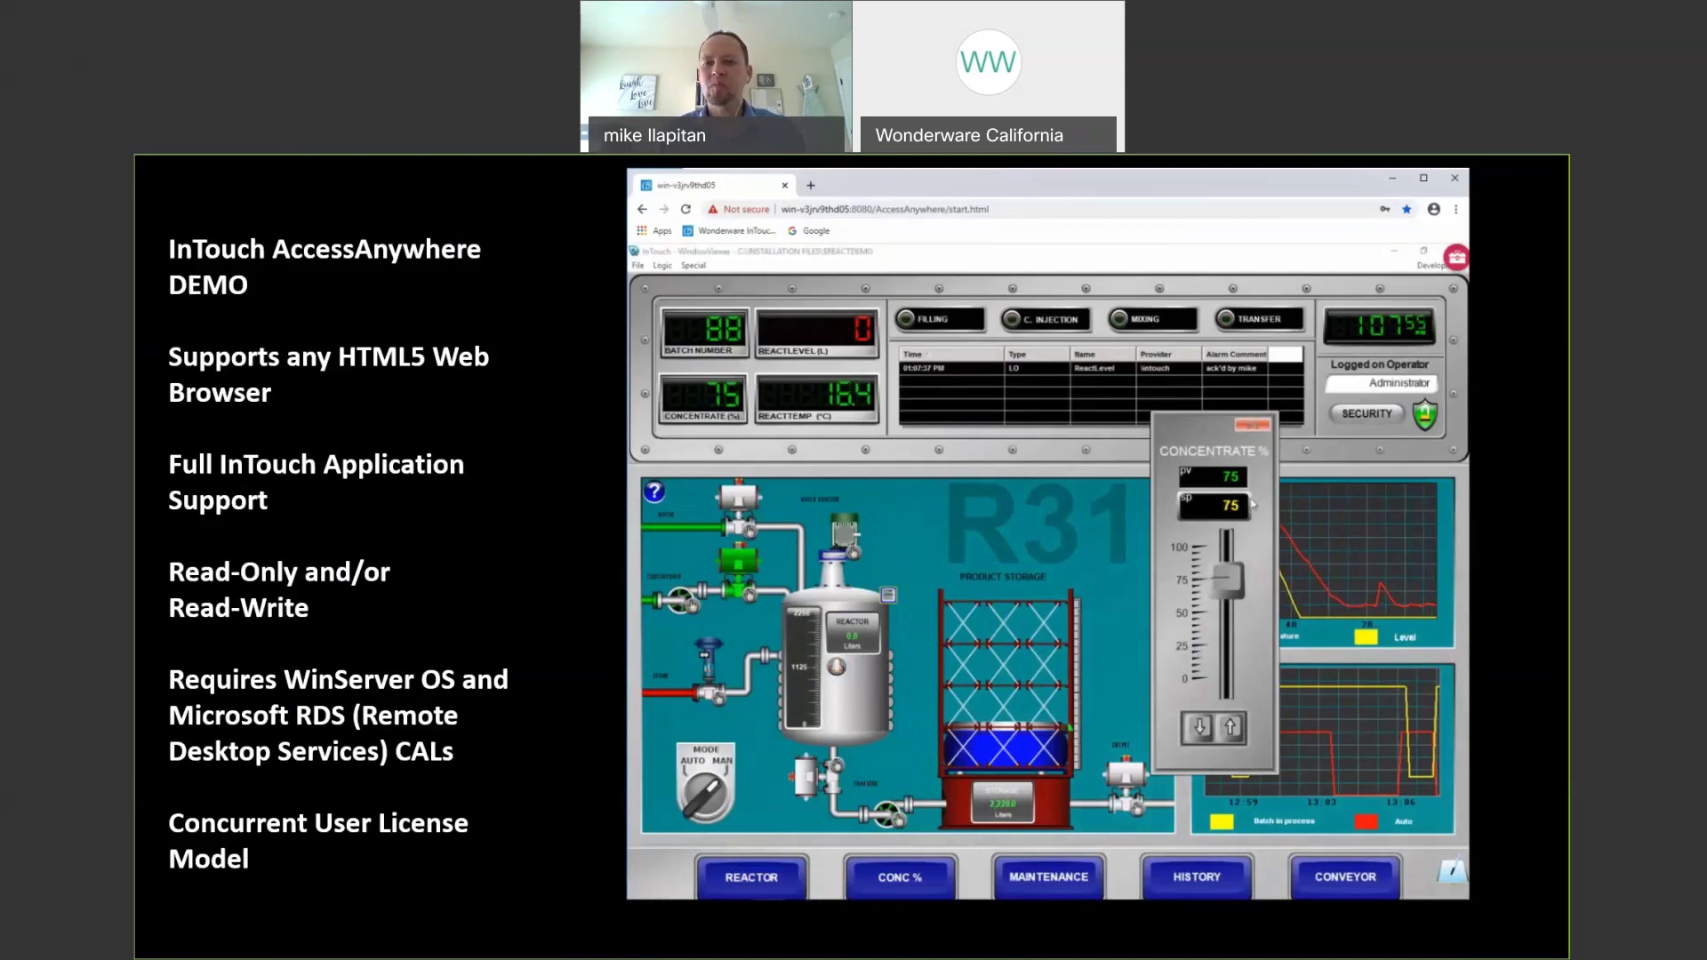
left_click(1252, 425)
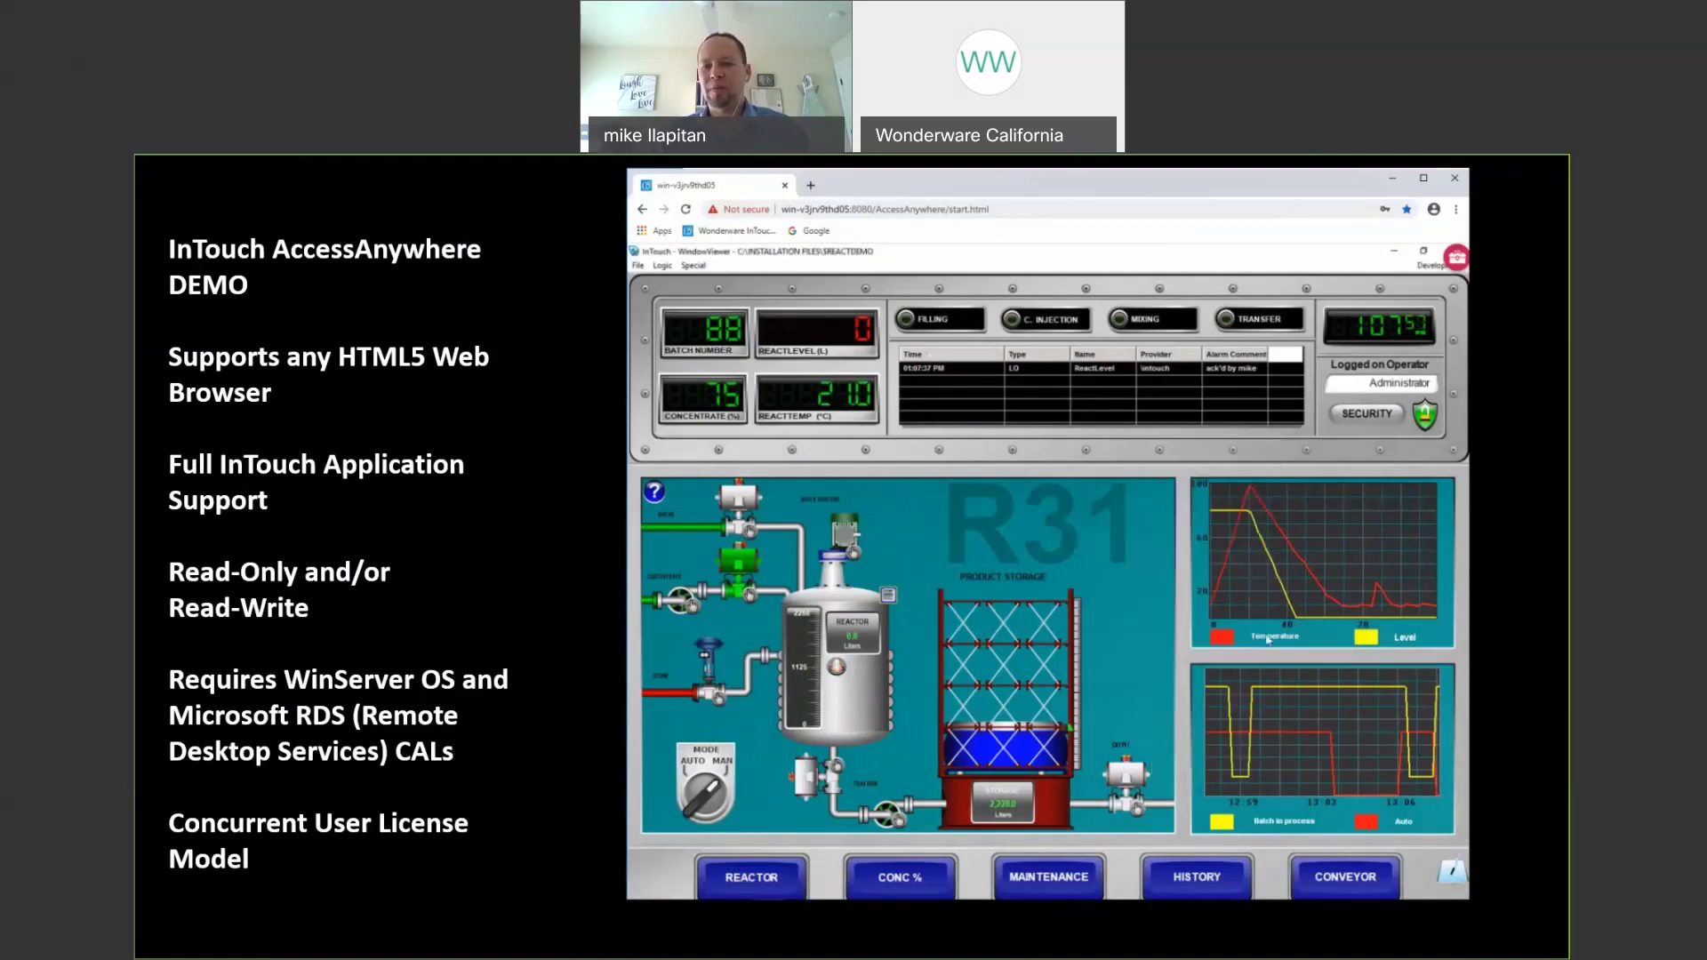
Switch to the CONVEYOR screen and drag the conveyor speed slider nearly to maximum.
left_click(1352, 879)
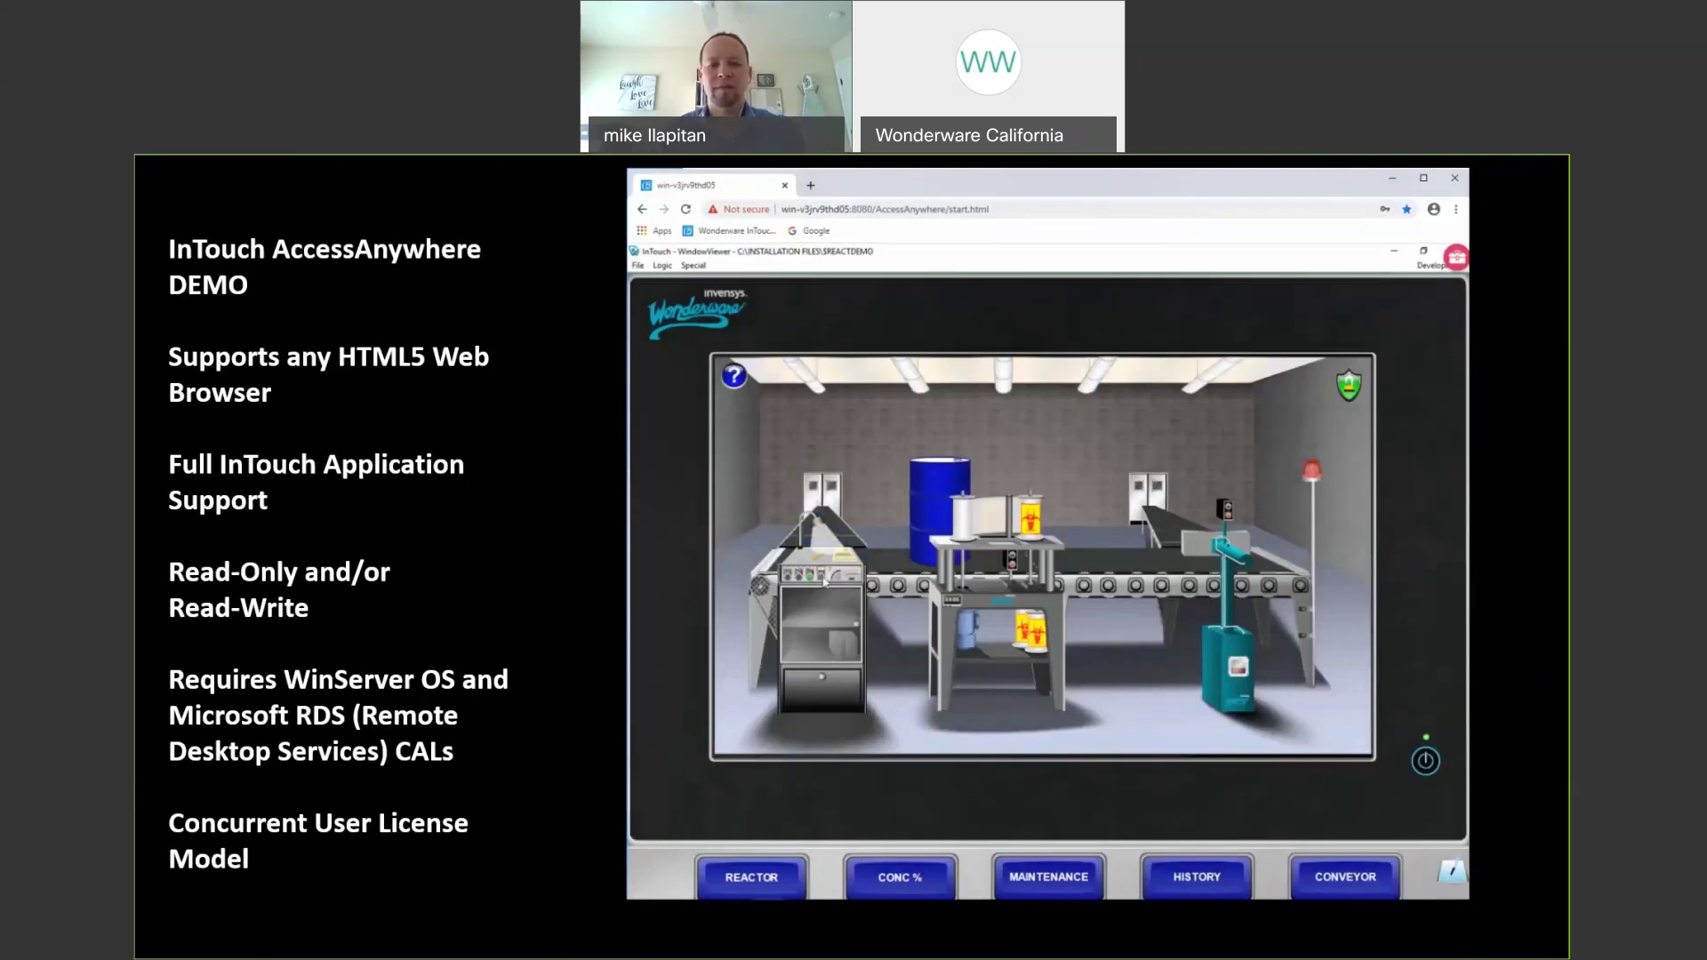
left_click(825, 579)
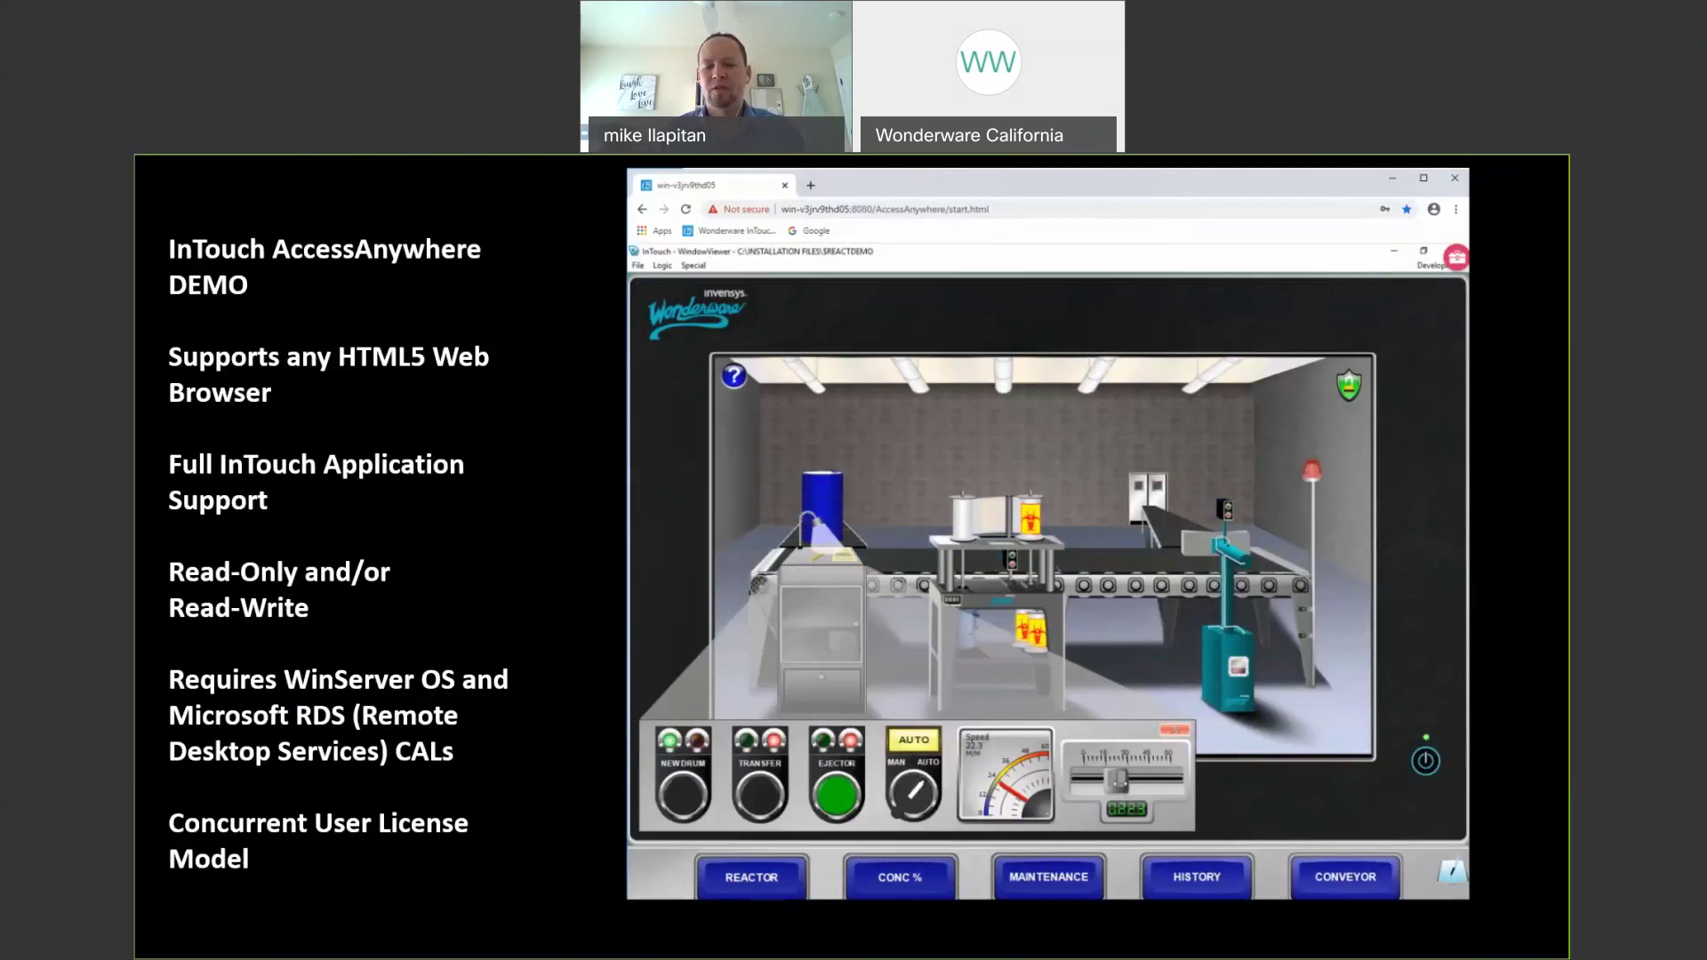
left_click_drag(1120, 781, 1175, 779)
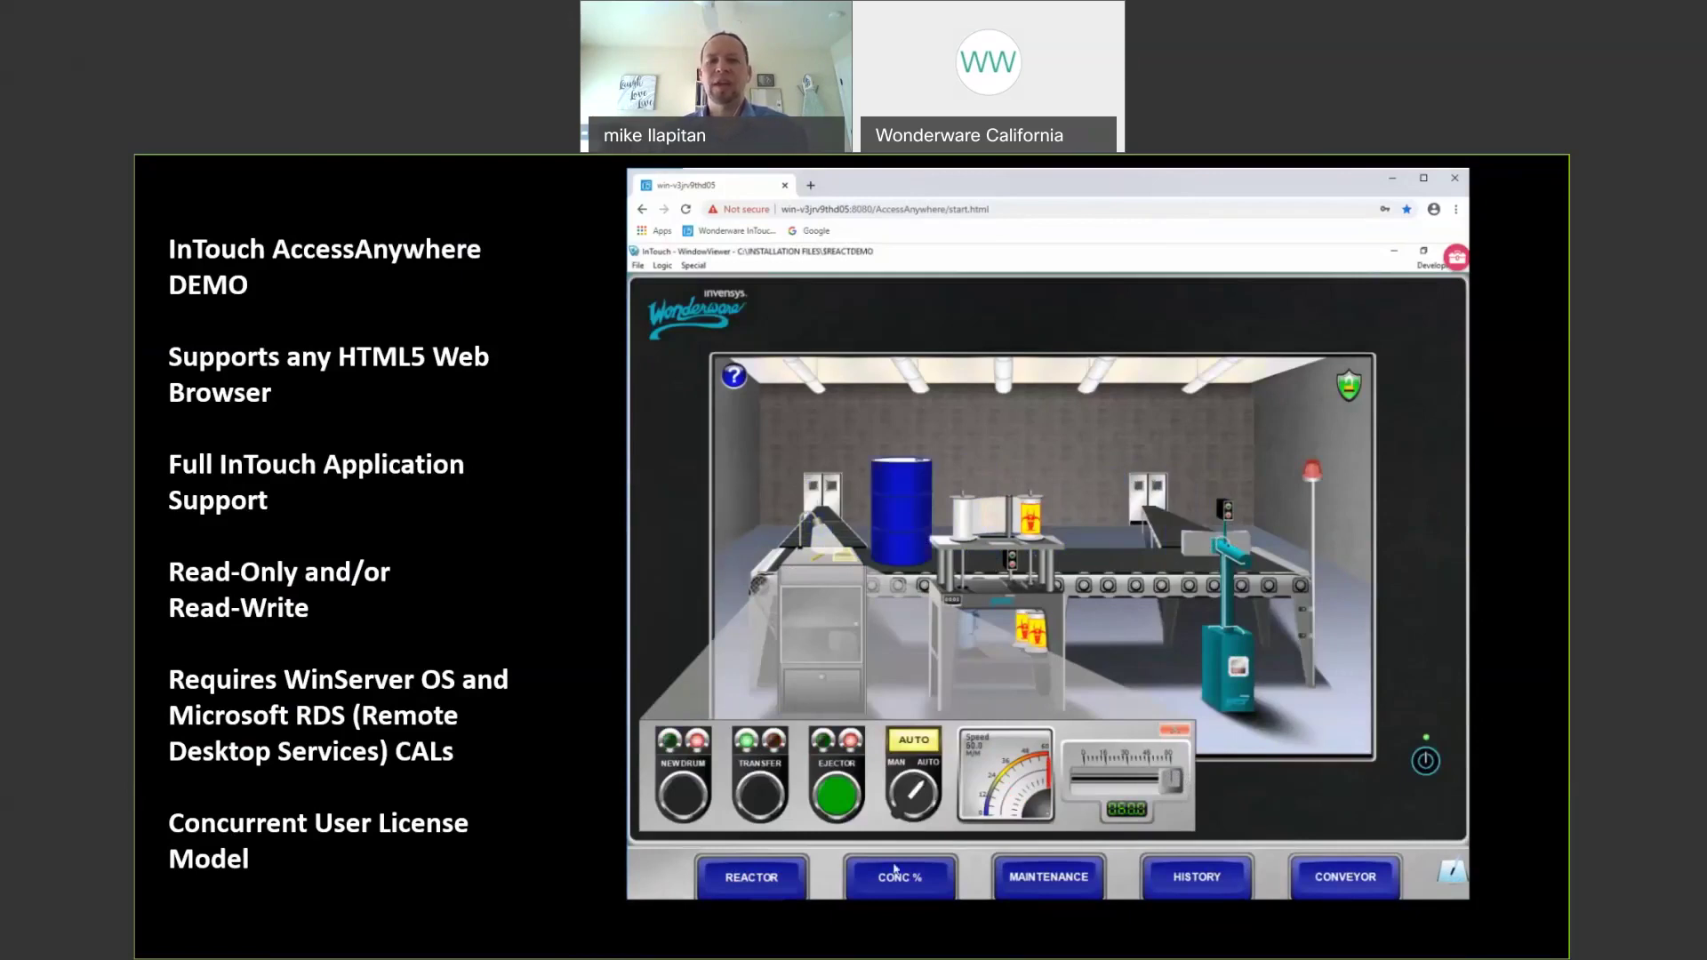
Return to REACTOR, then leave the AccessAnywhere page for the Google homepage.
left_click(763, 879)
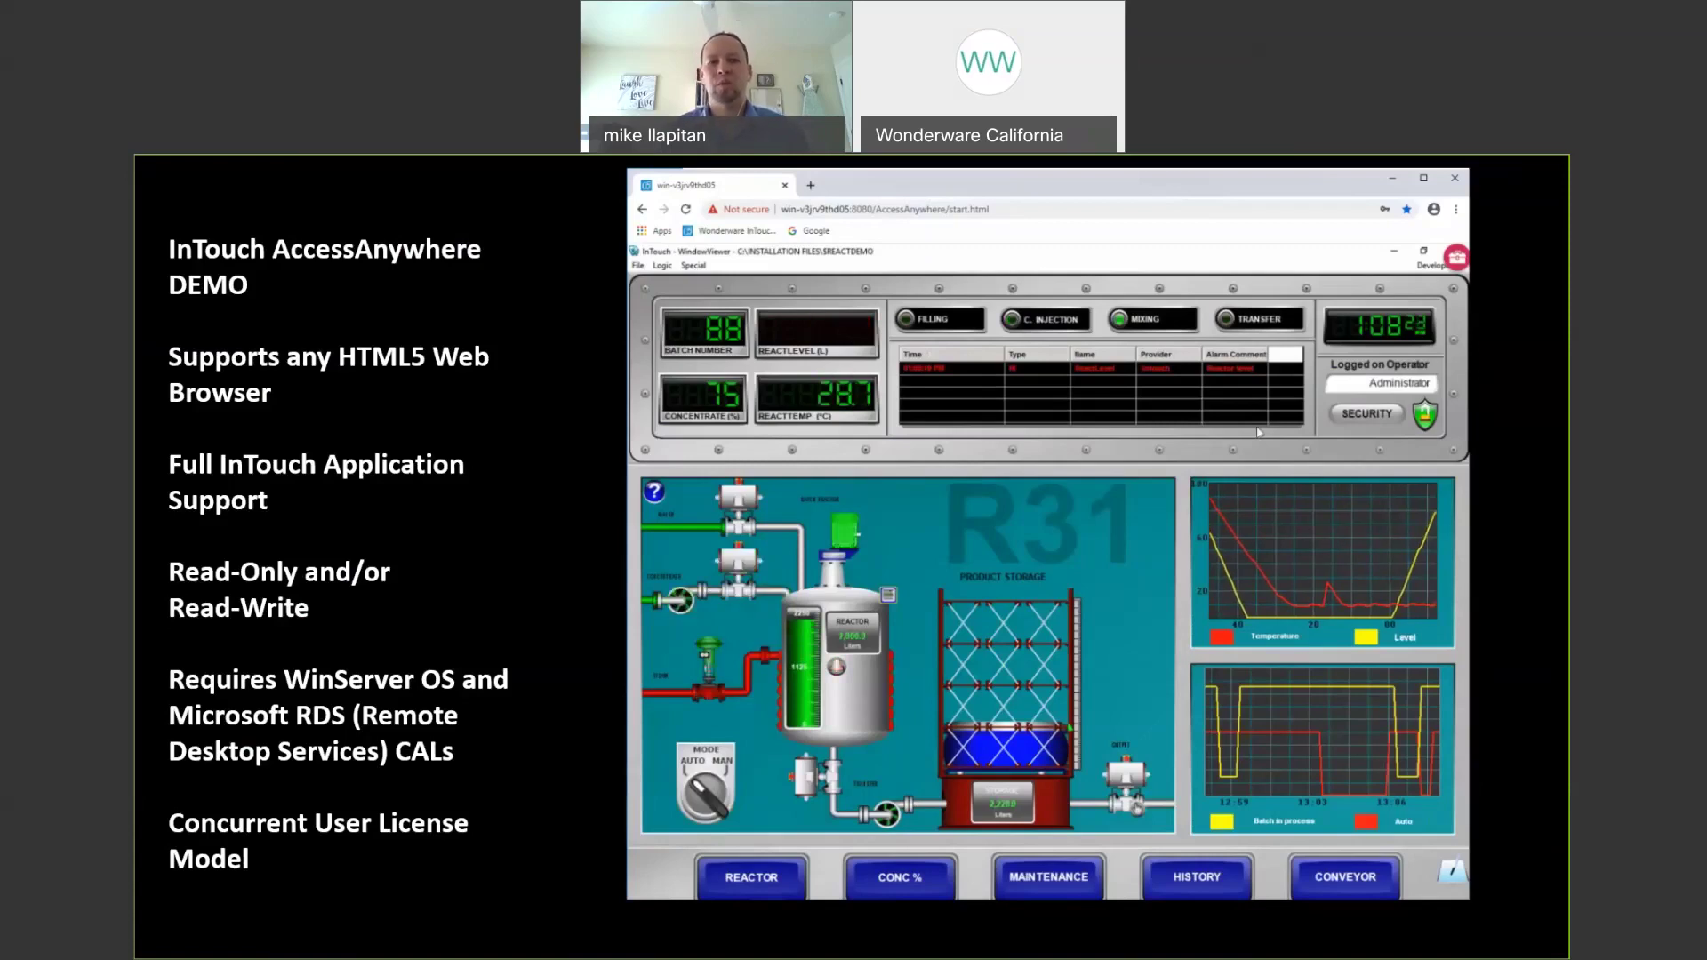
left_click(812, 232)
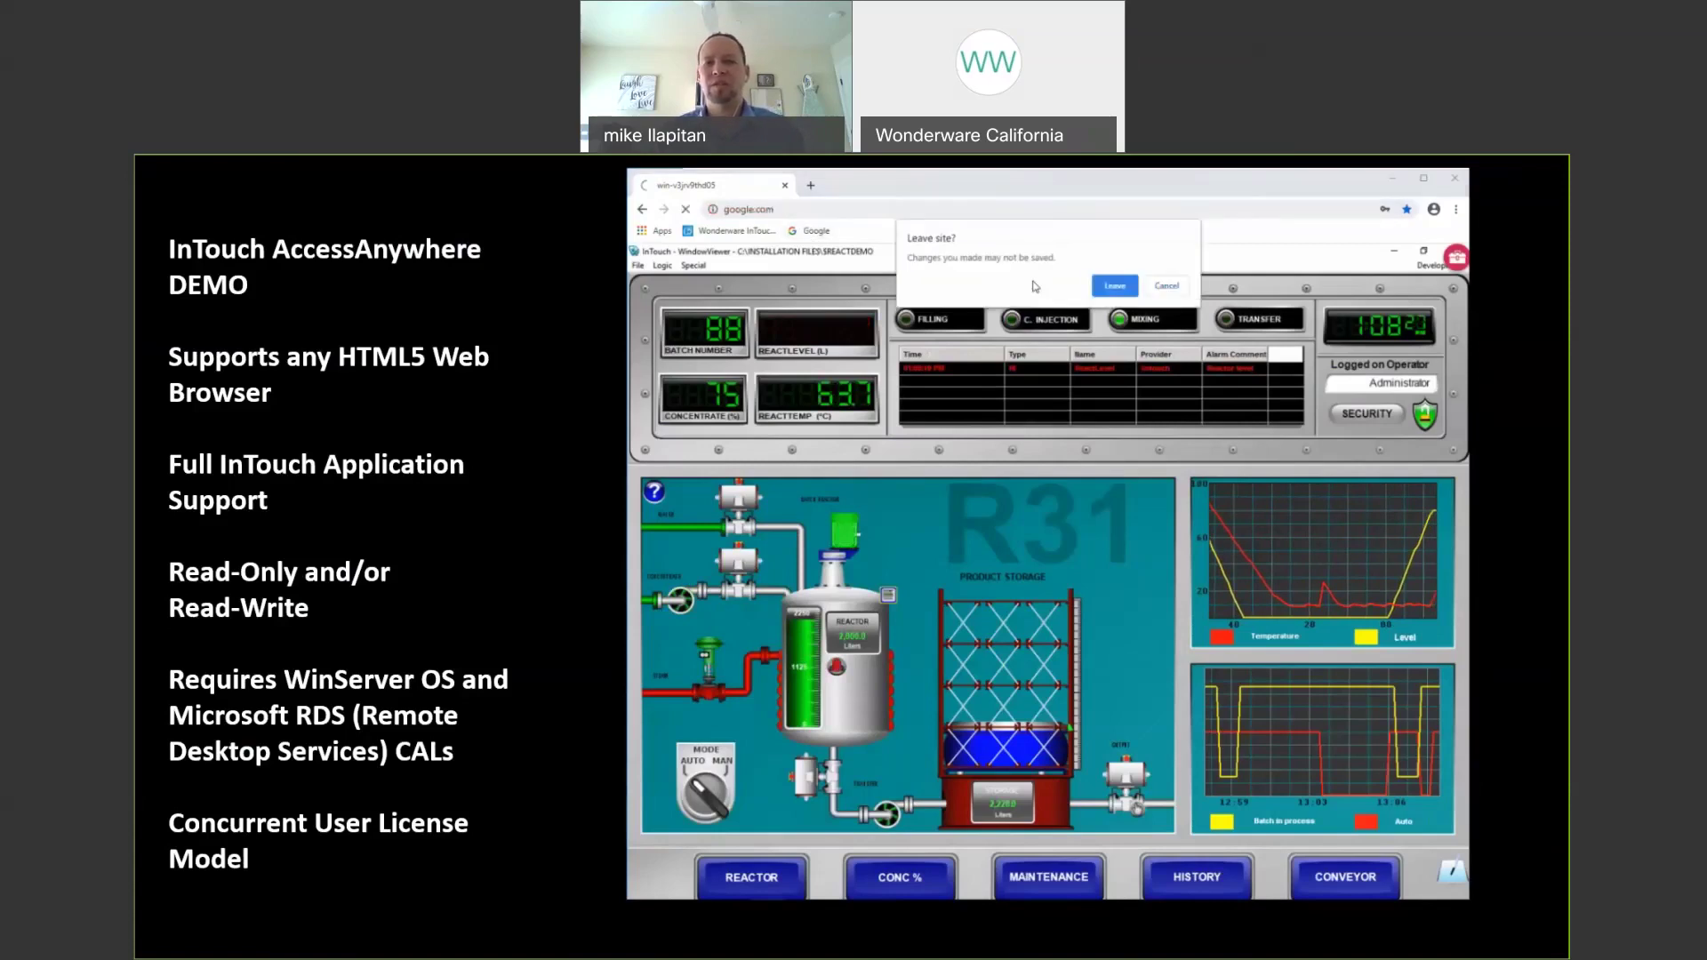
left_click(1102, 284)
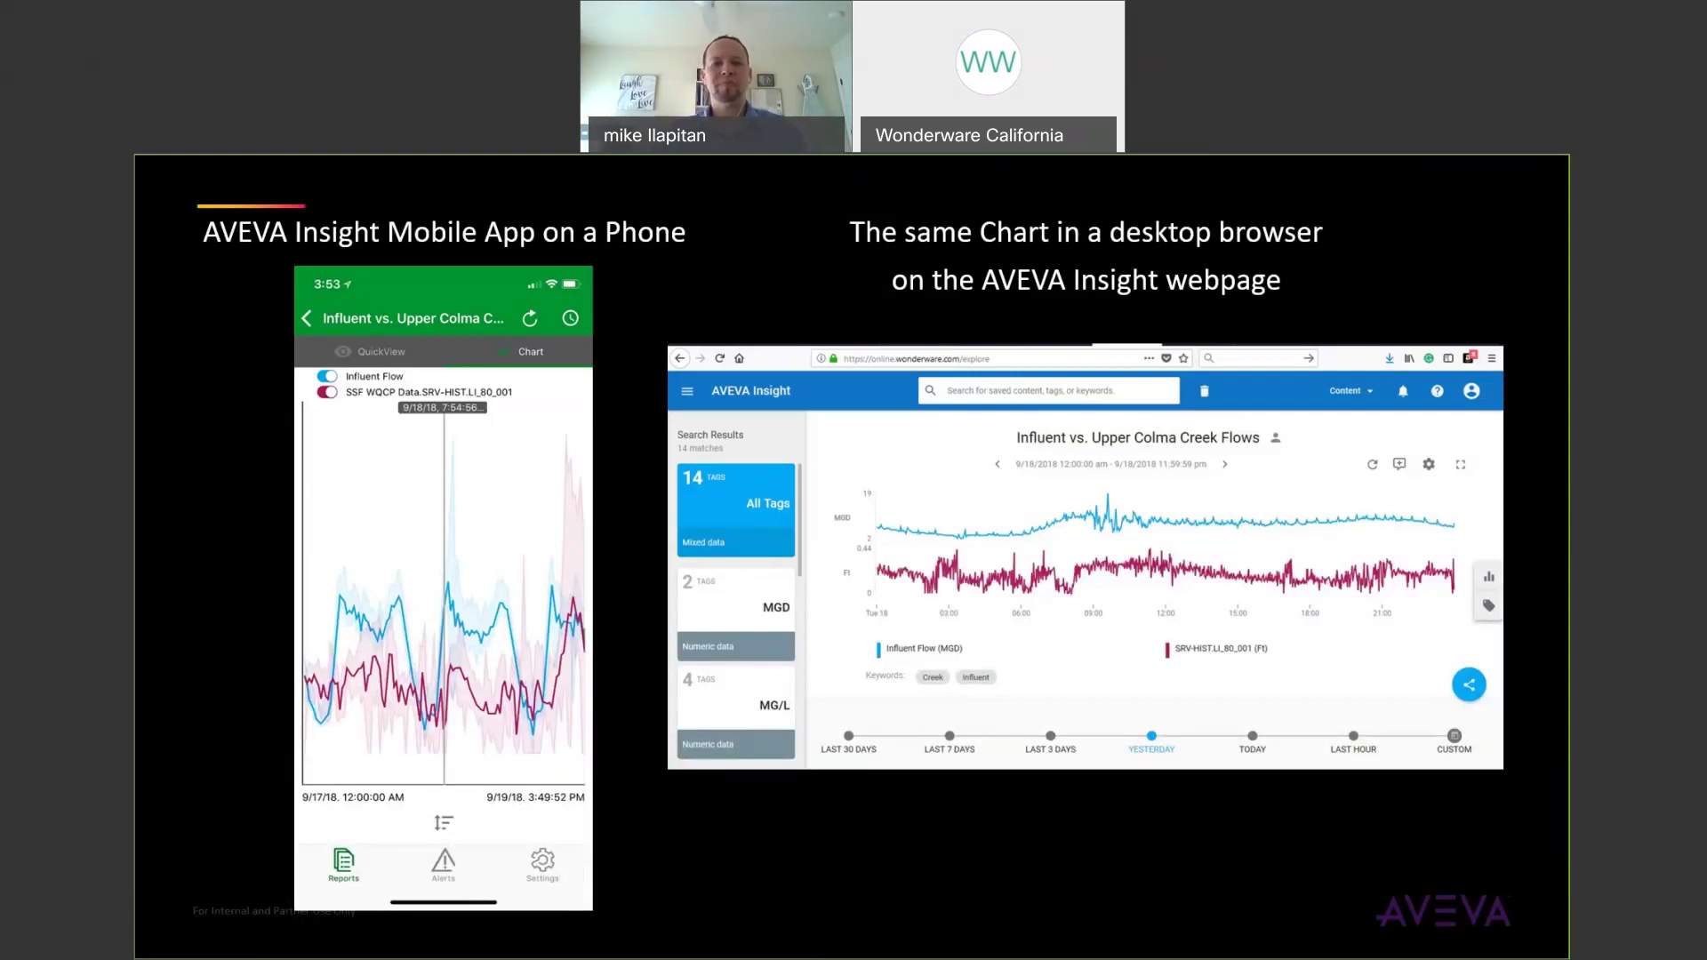
Advance past the City GIS embedding slide to the recorded AVEVA Insight demo video.
key("Right")
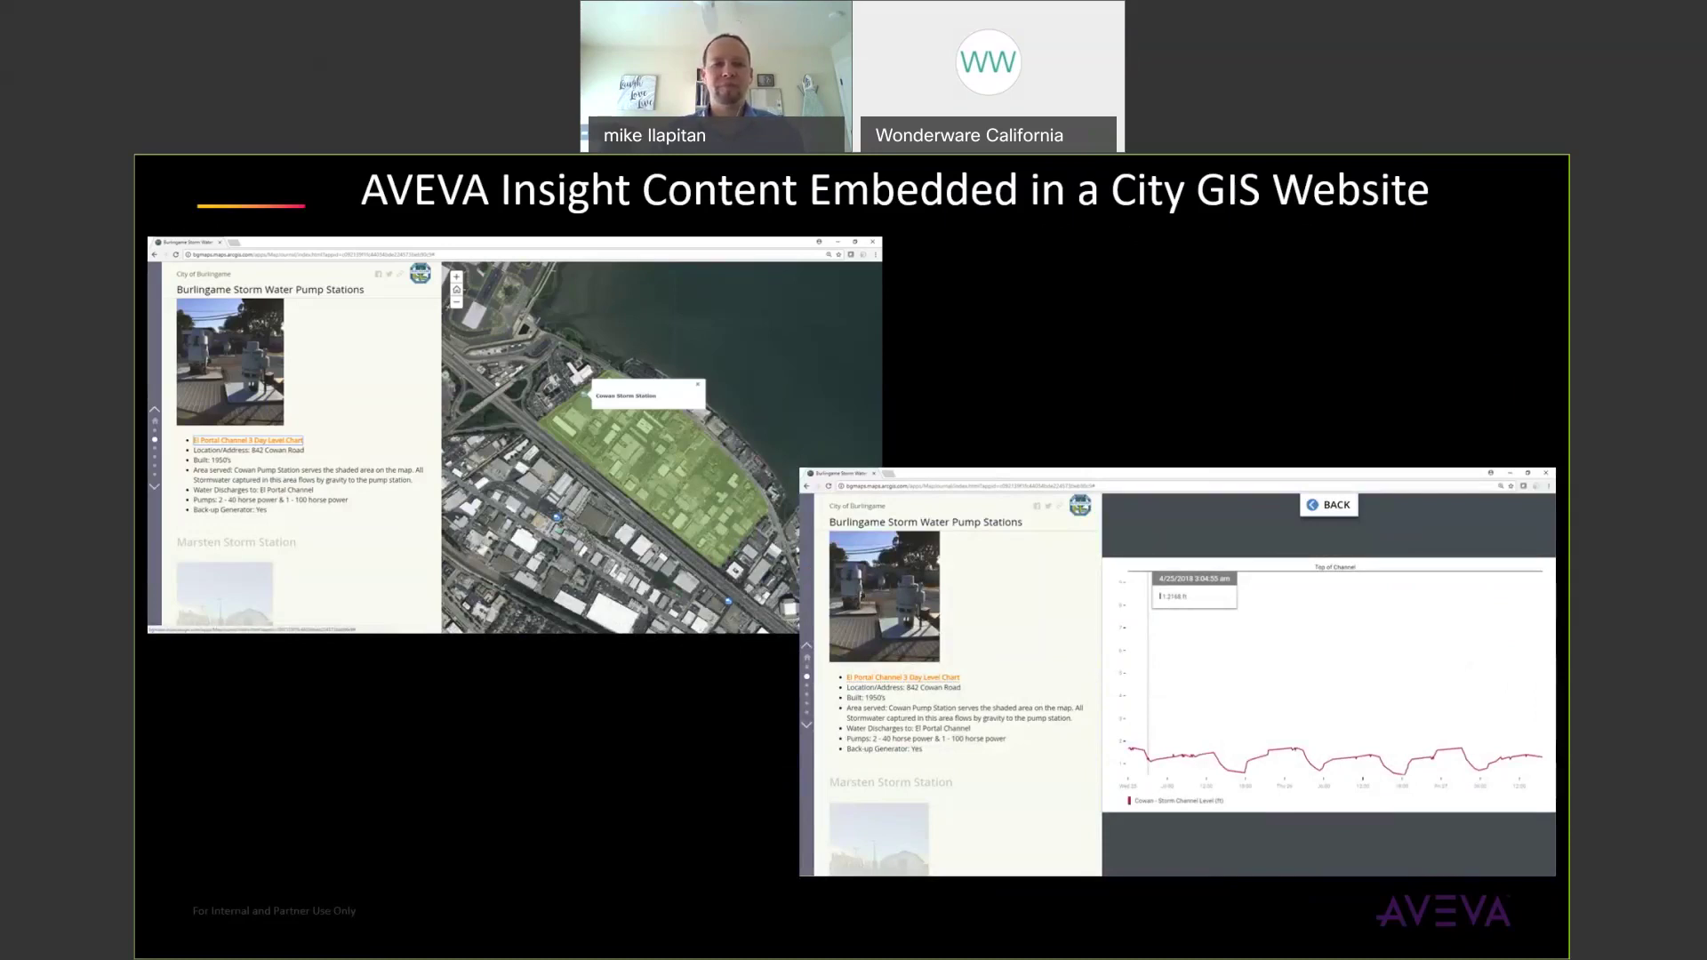
key("alt+Tab")
mouse_move(233, 945)
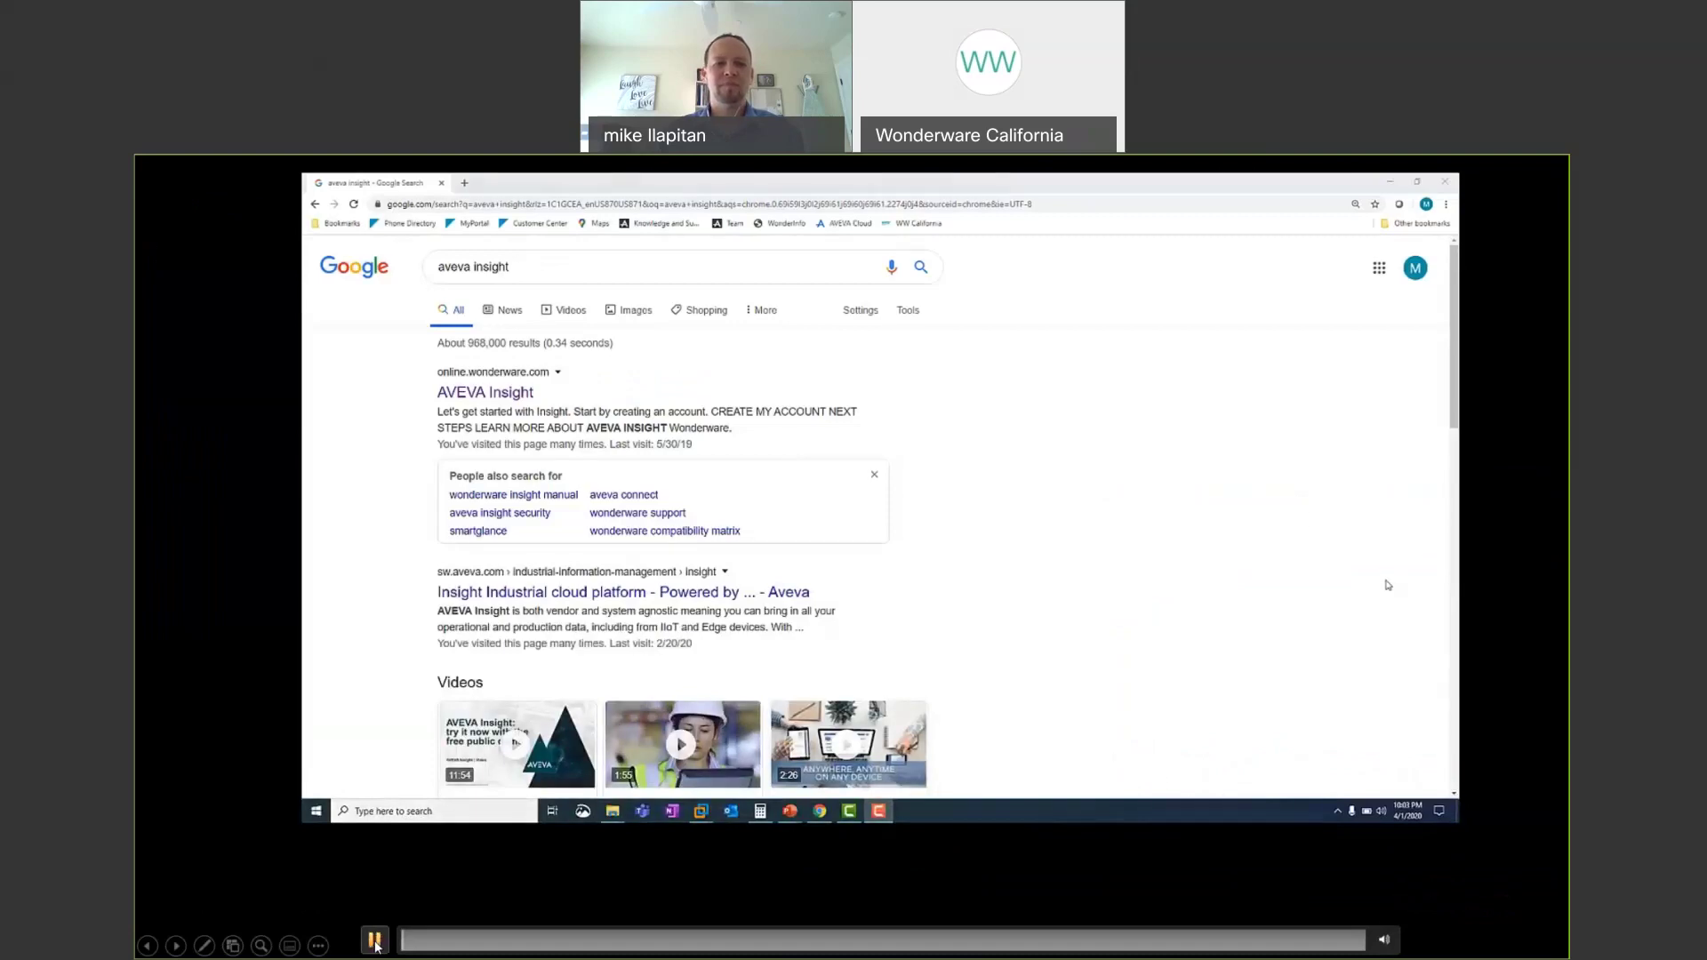
Start the demo video and show the list of AVEVA Insight dashboards.
left_click(375, 945)
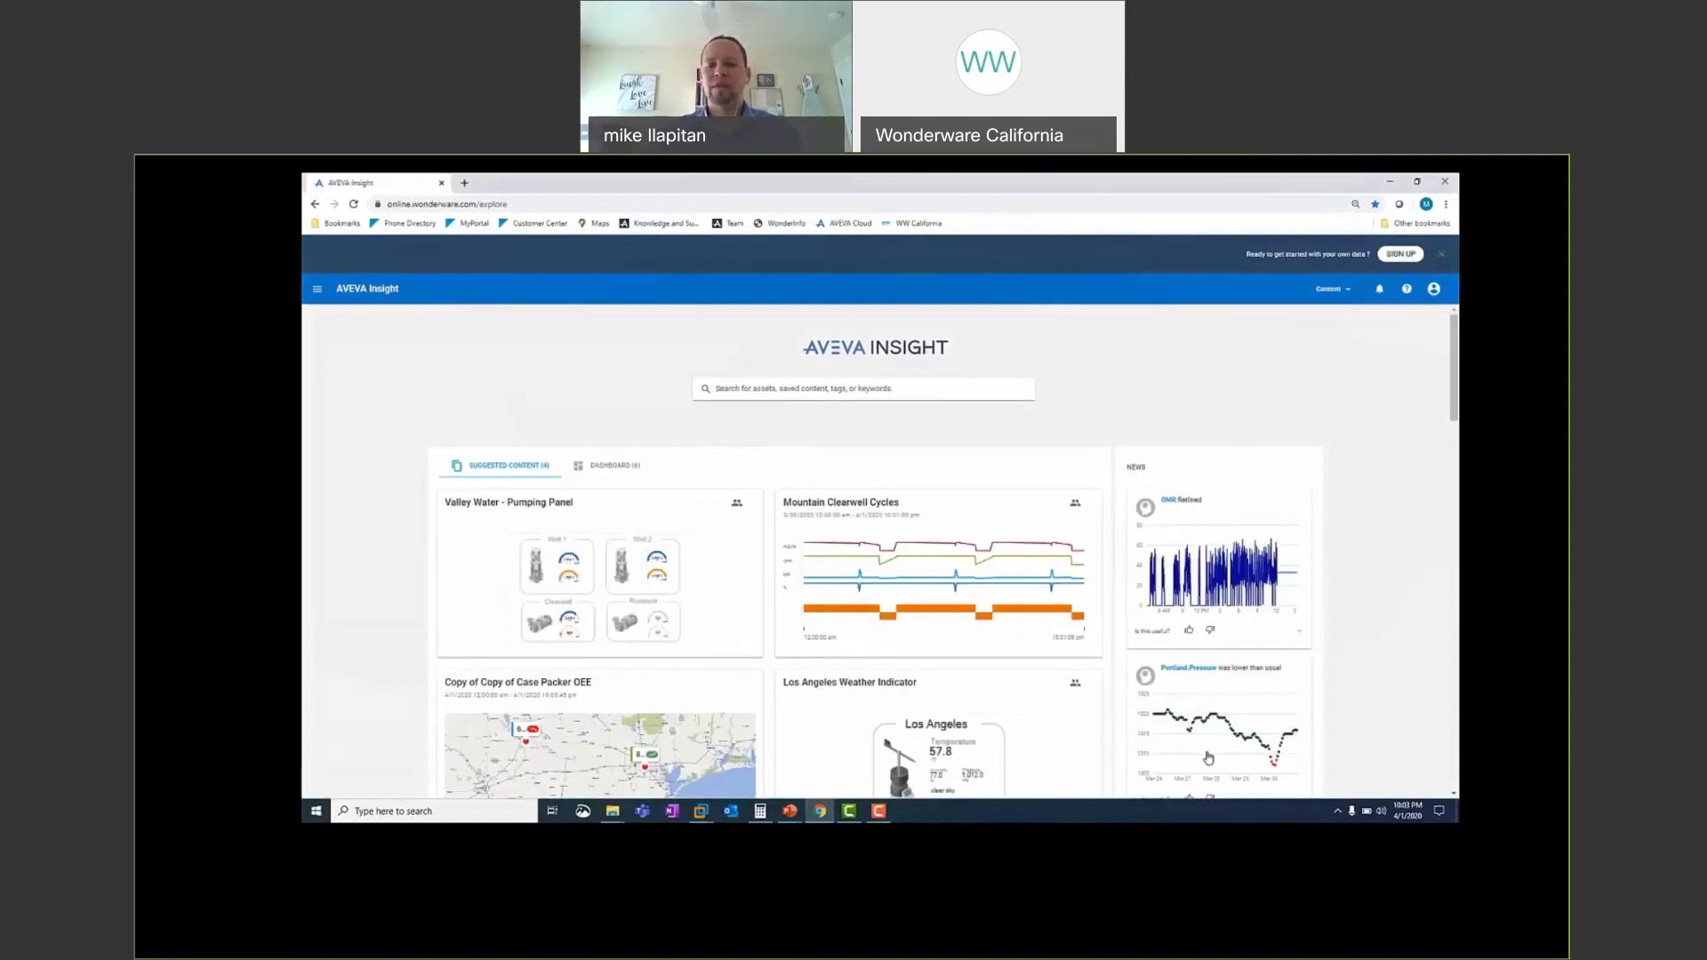
left_click(625, 468)
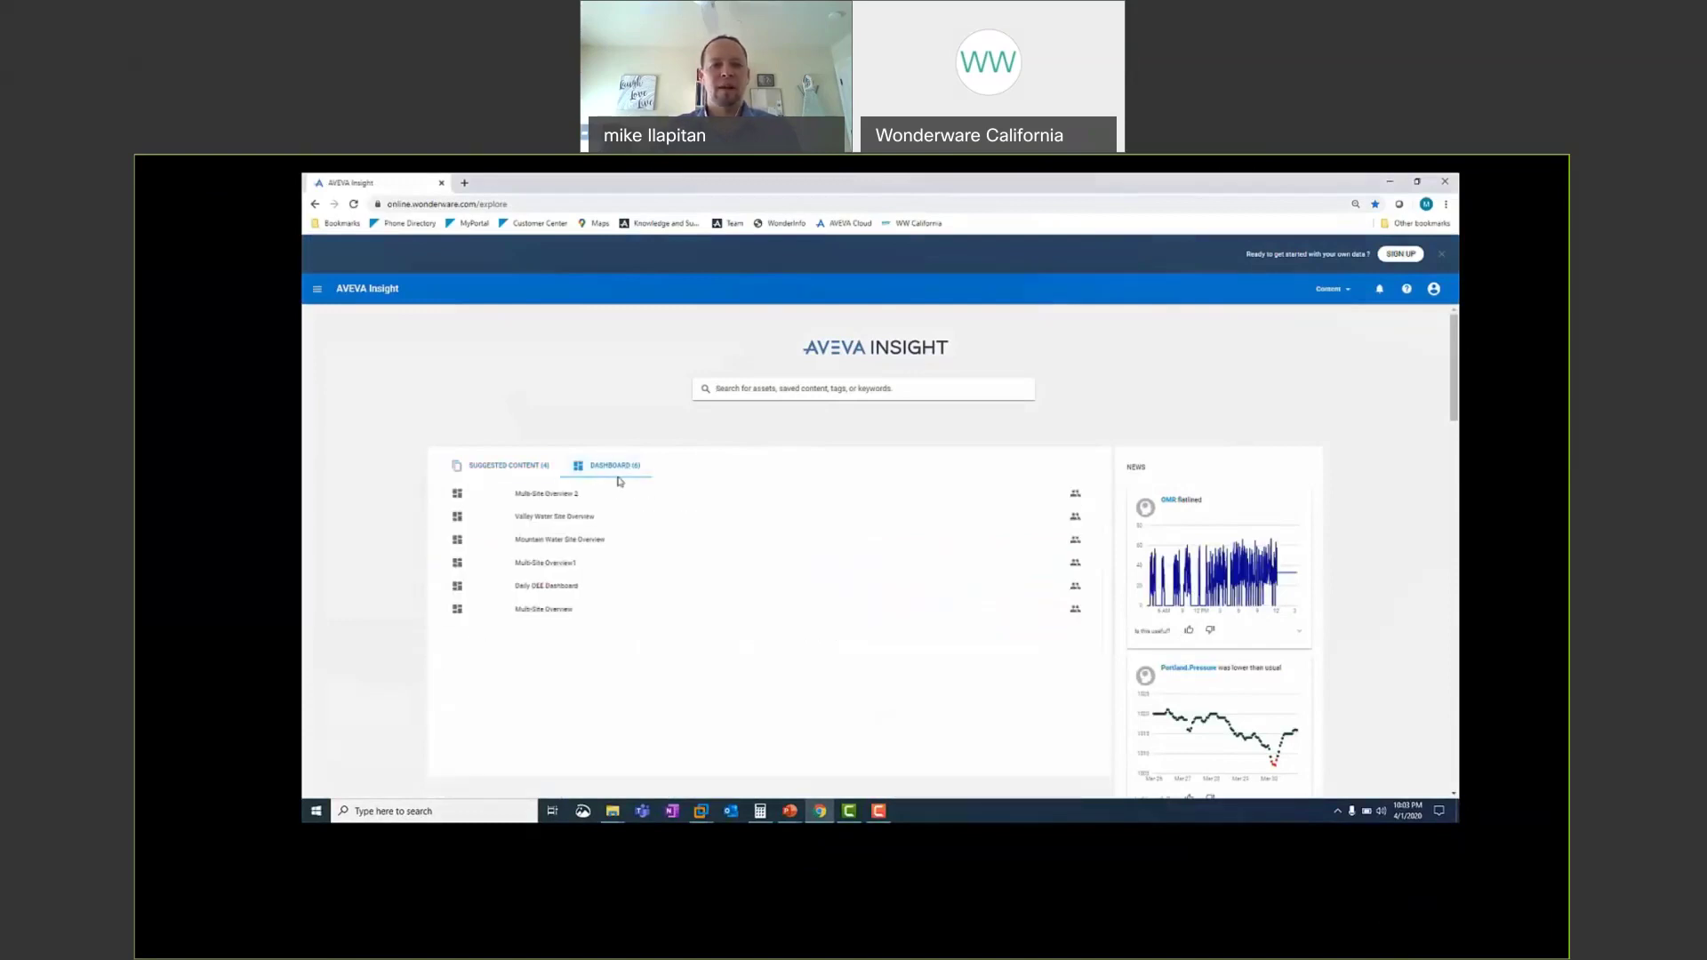
Open Multi-Site Overview 2, drill into Mountain Current Flows over Last 3 Days, and open the chart gallery.
left_click(577, 498)
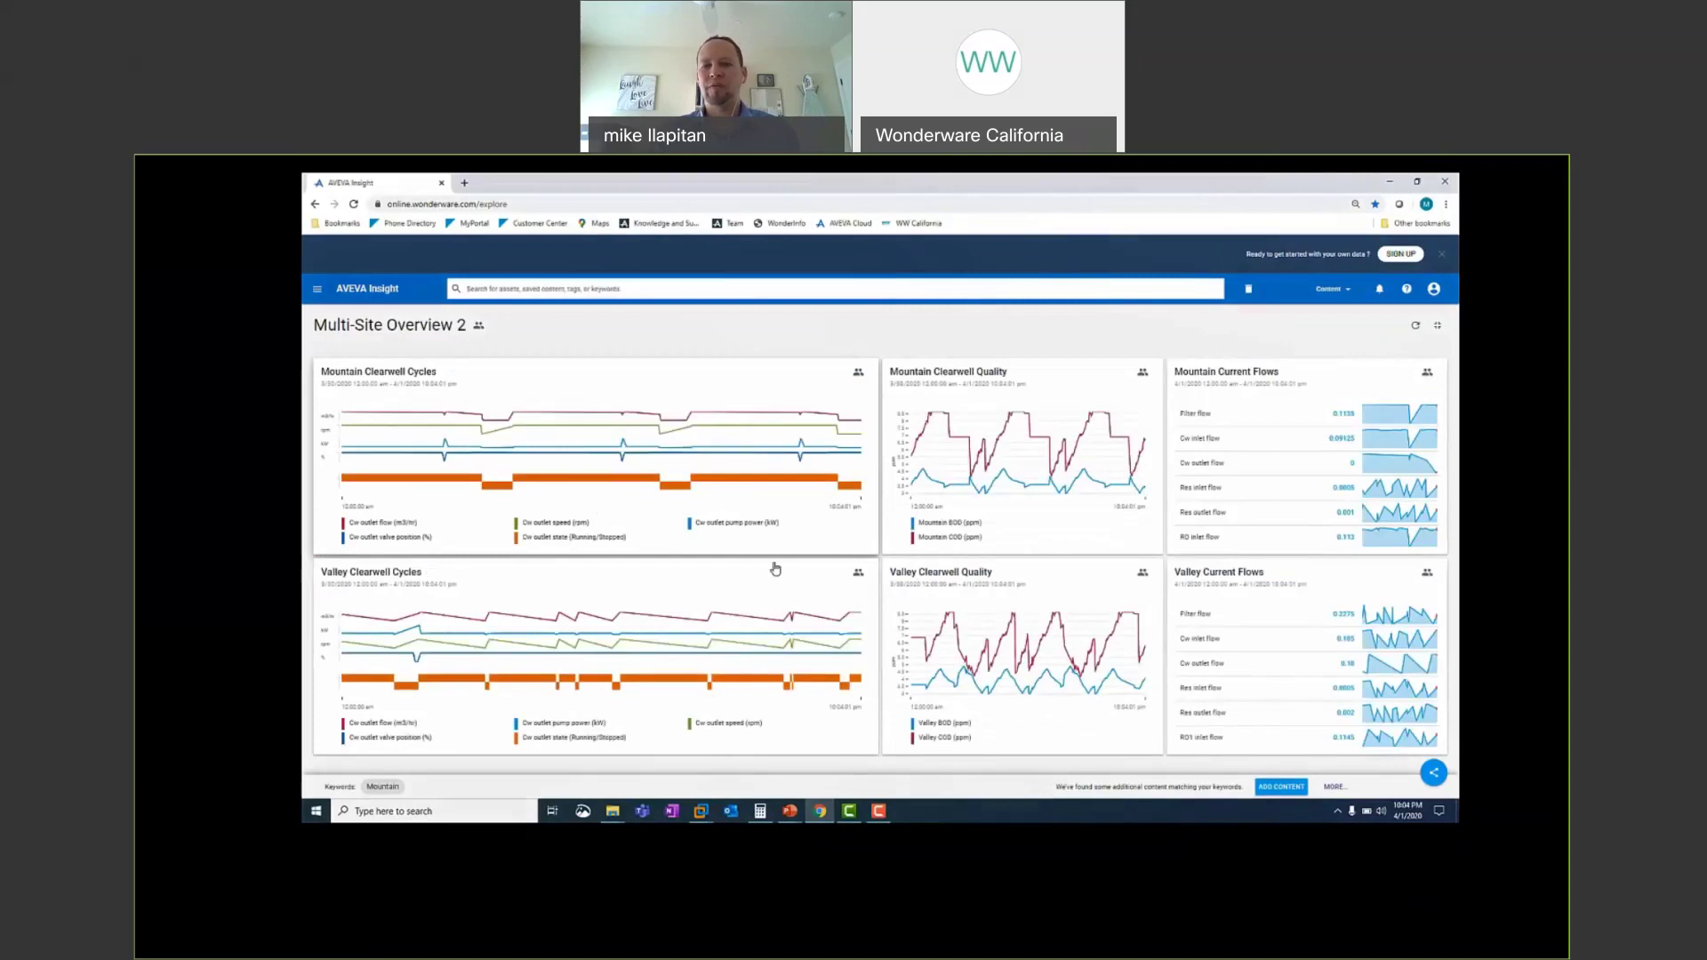
left_click(1252, 517)
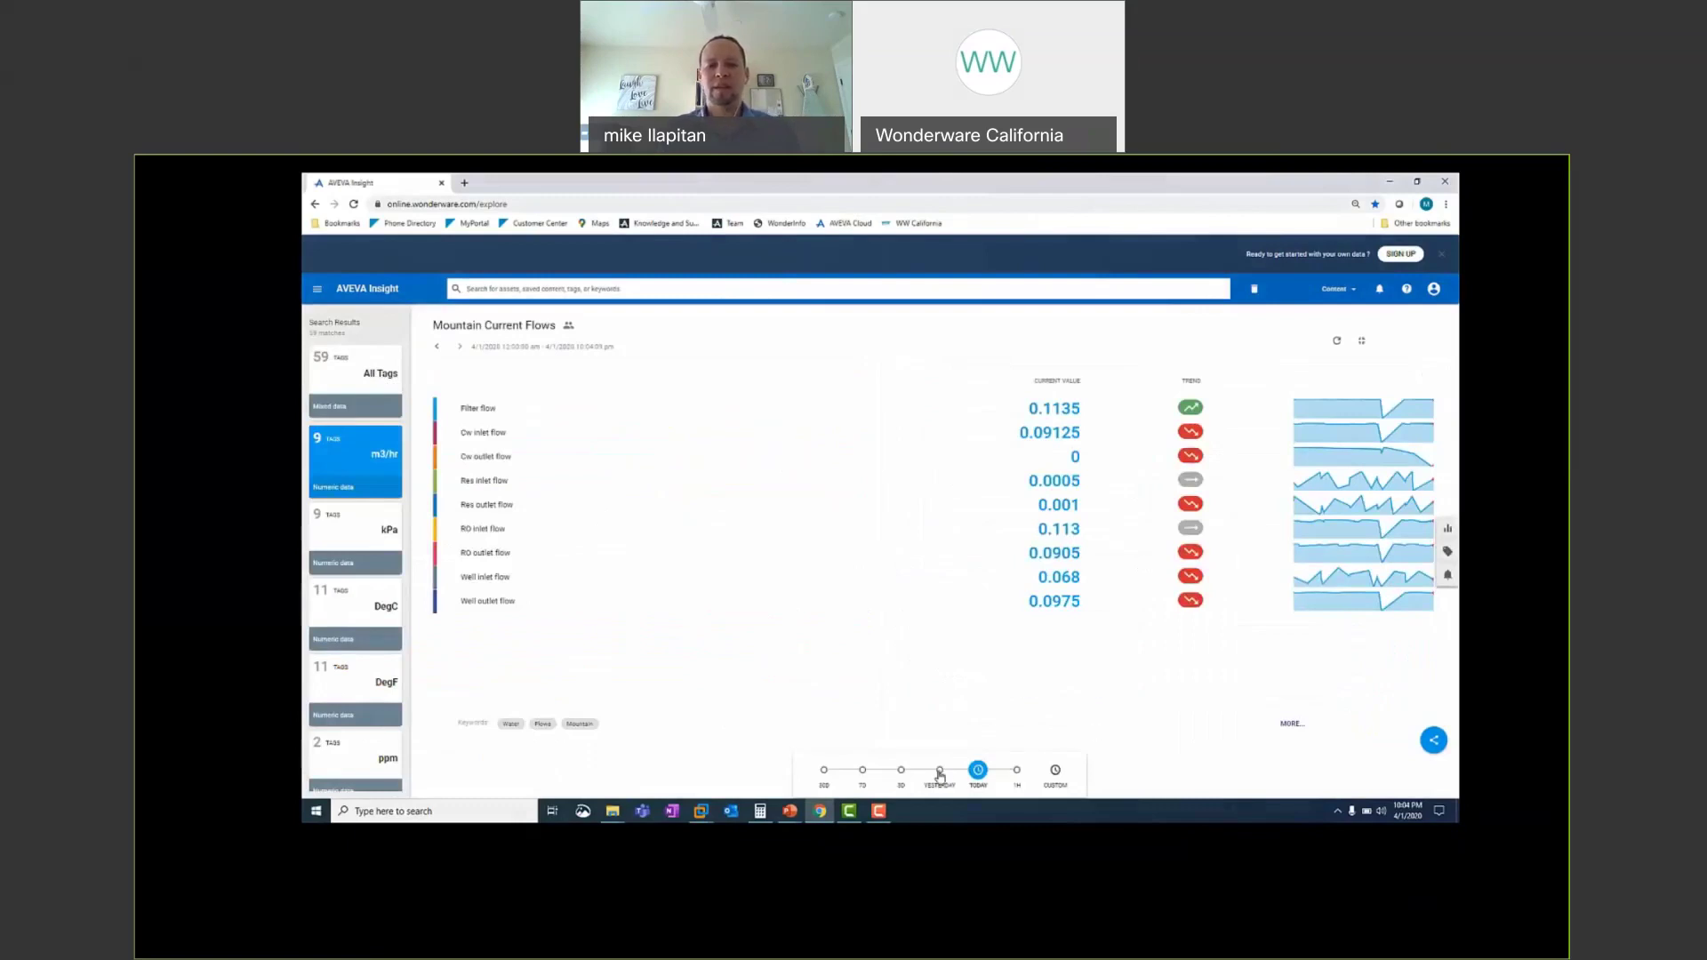
left_click(900, 770)
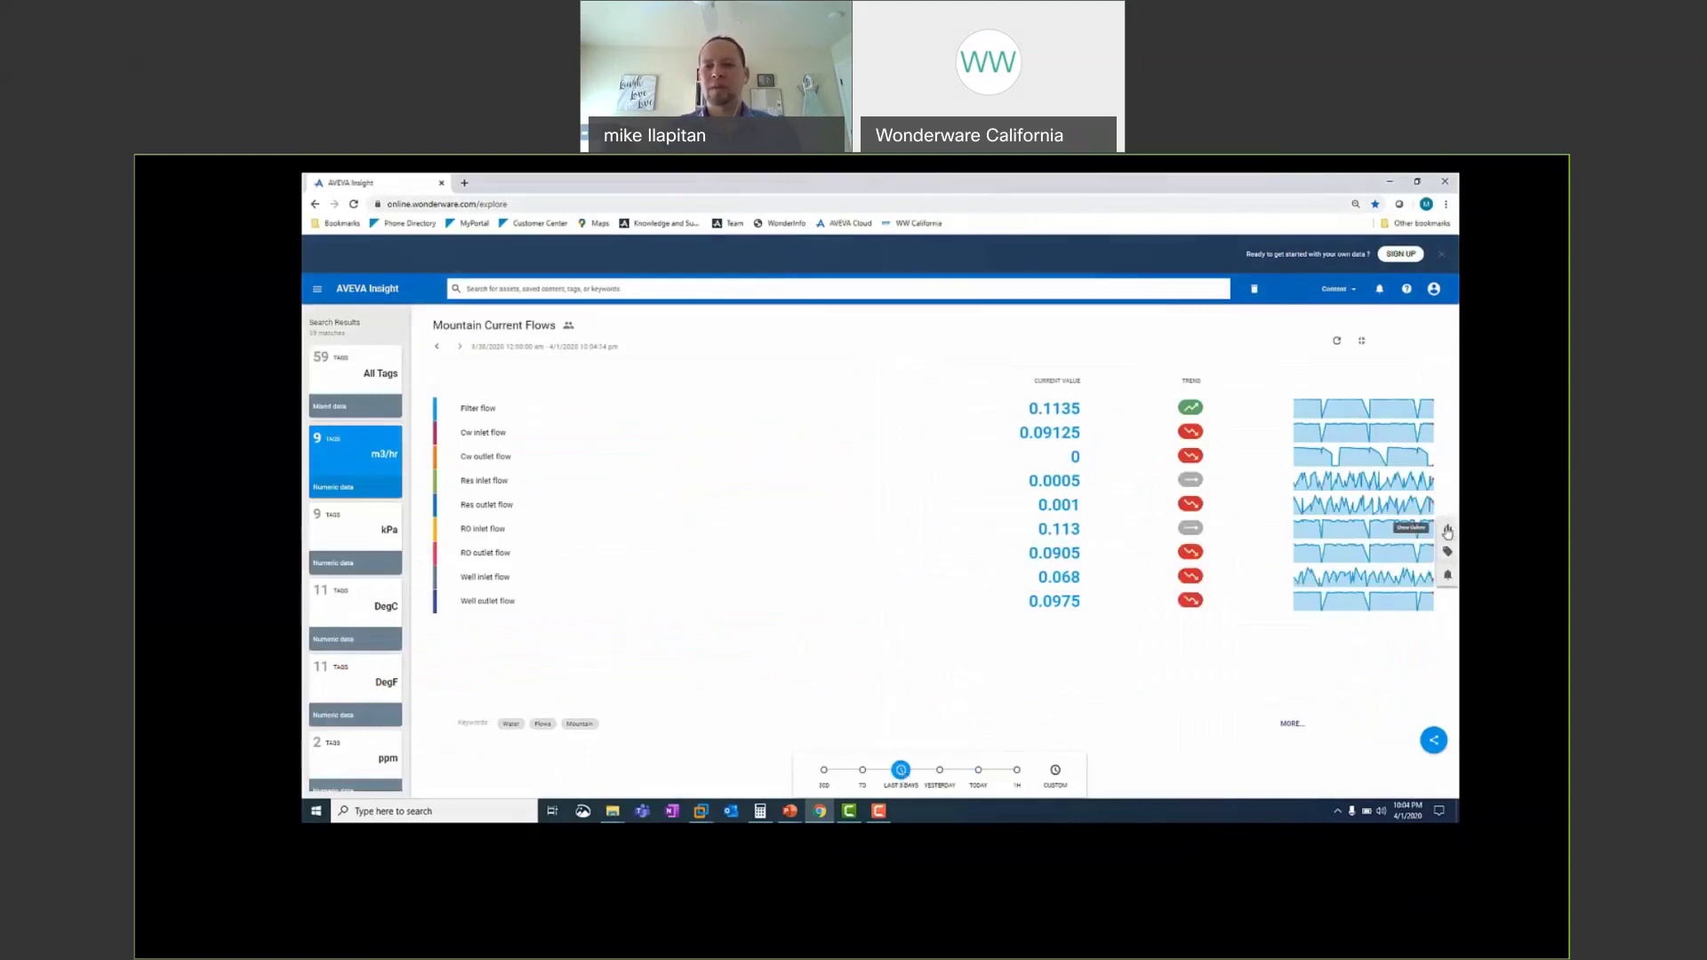
left_click(1447, 532)
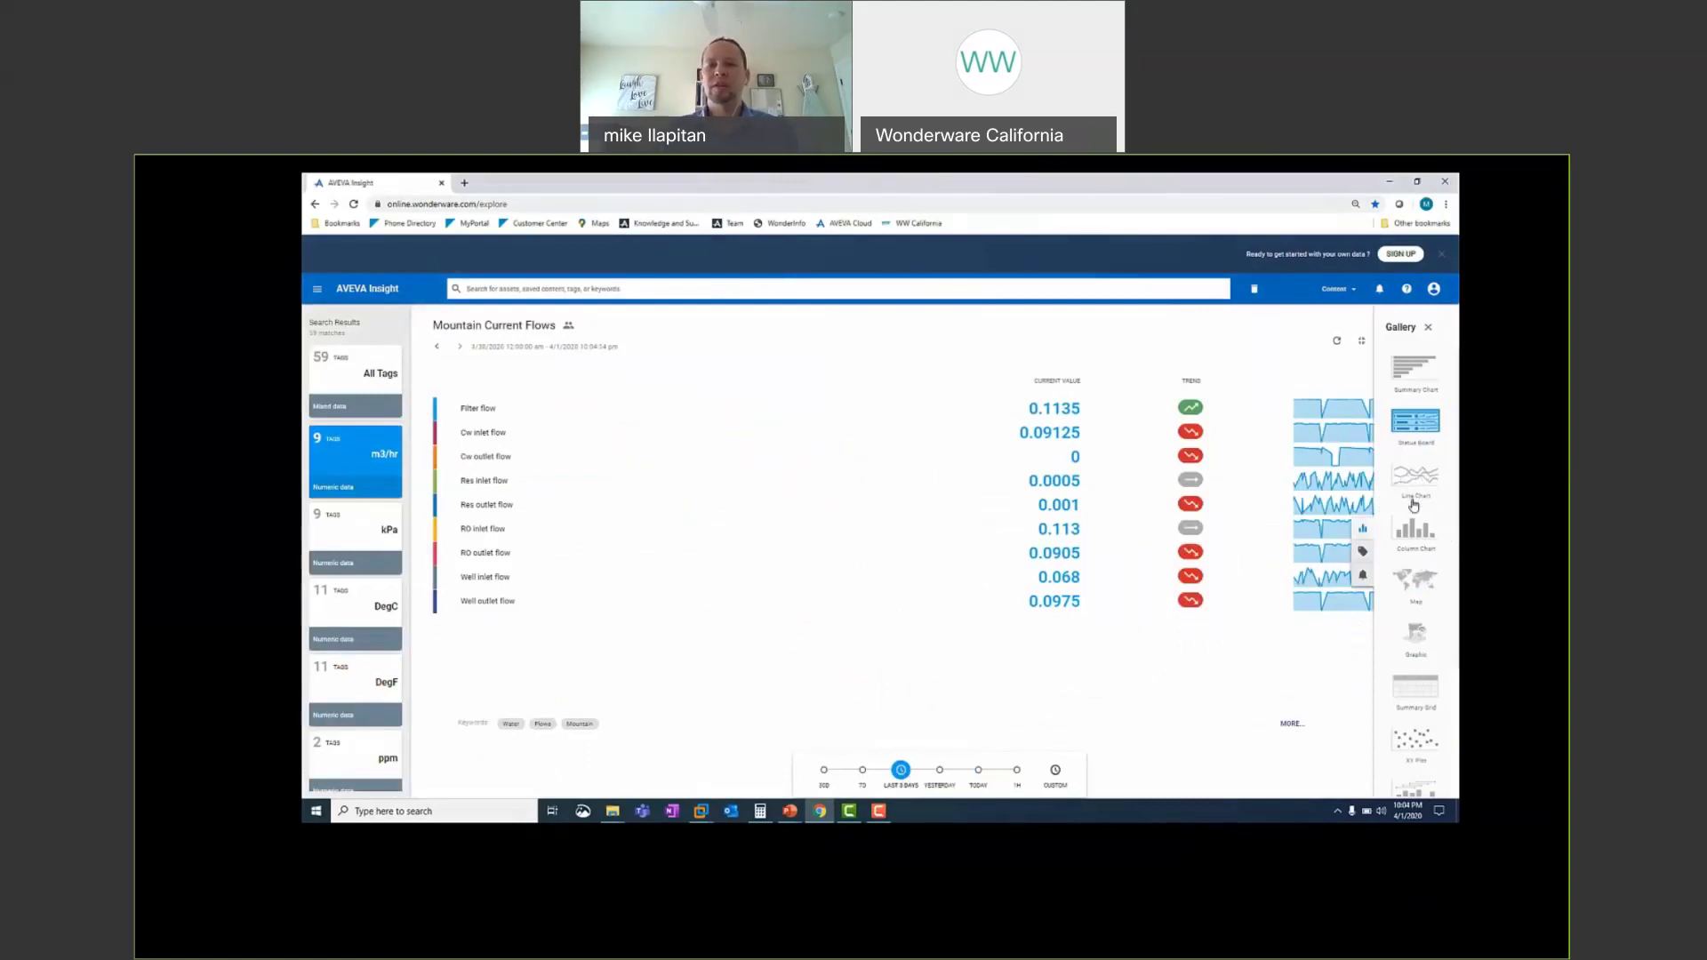
Show Mountain Current Flows as a line chart limited to today, and begin adding an alert to it.
left_click(1428, 500)
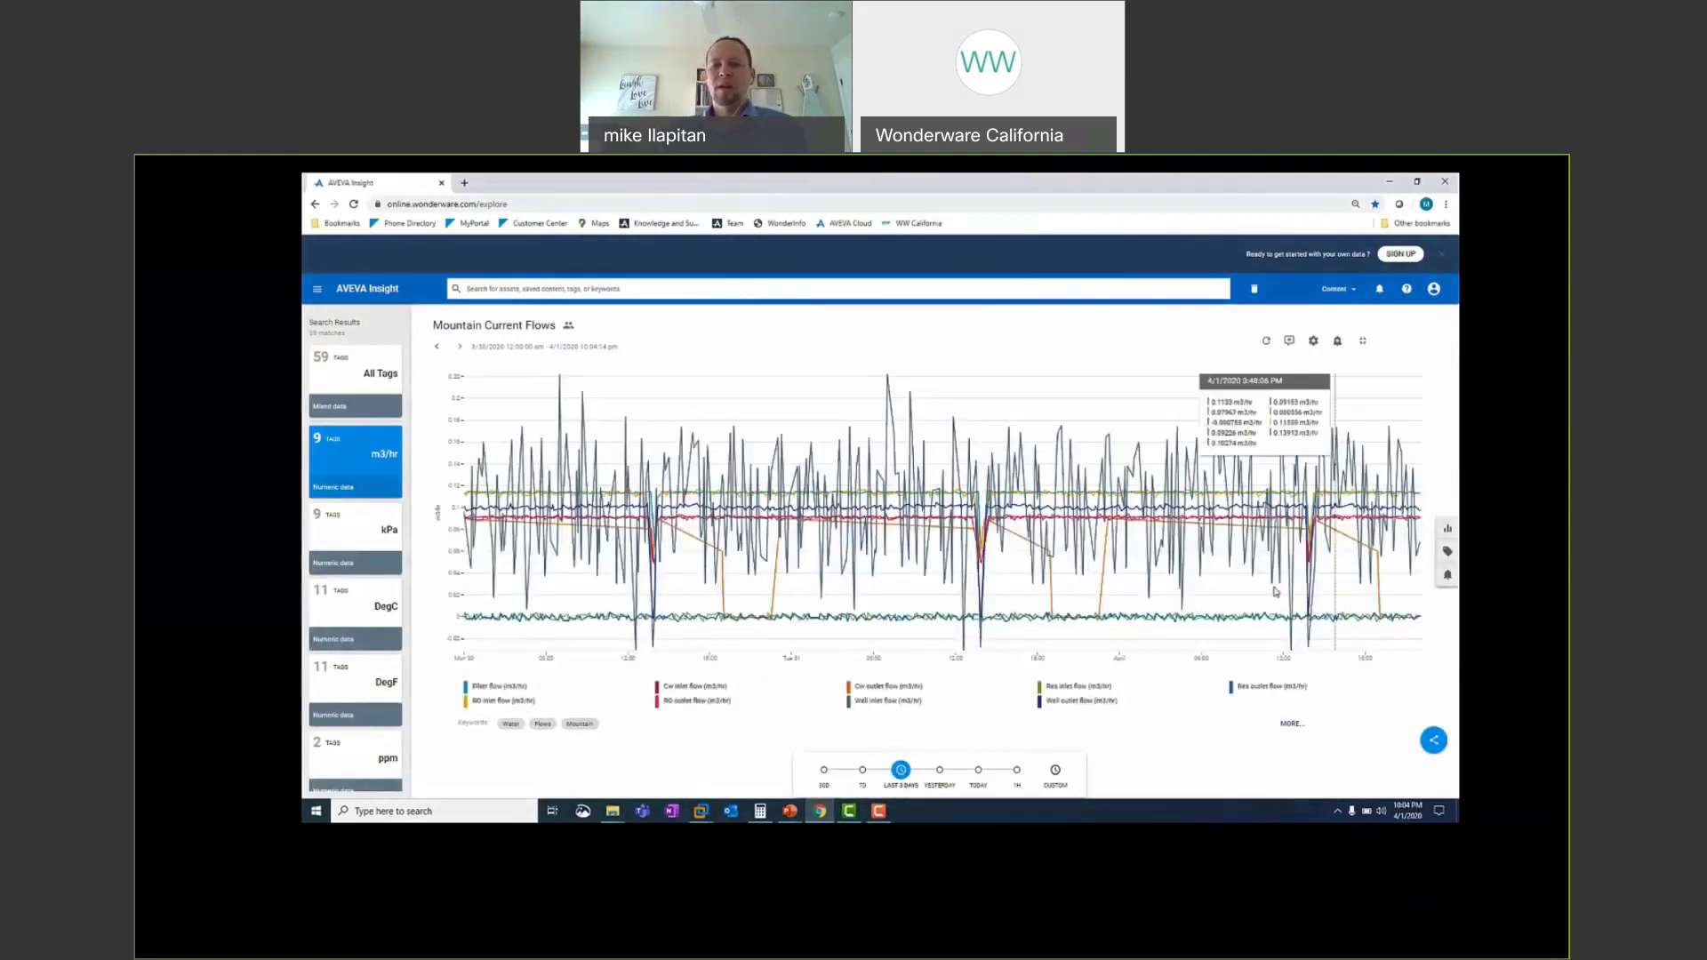
left_click(978, 770)
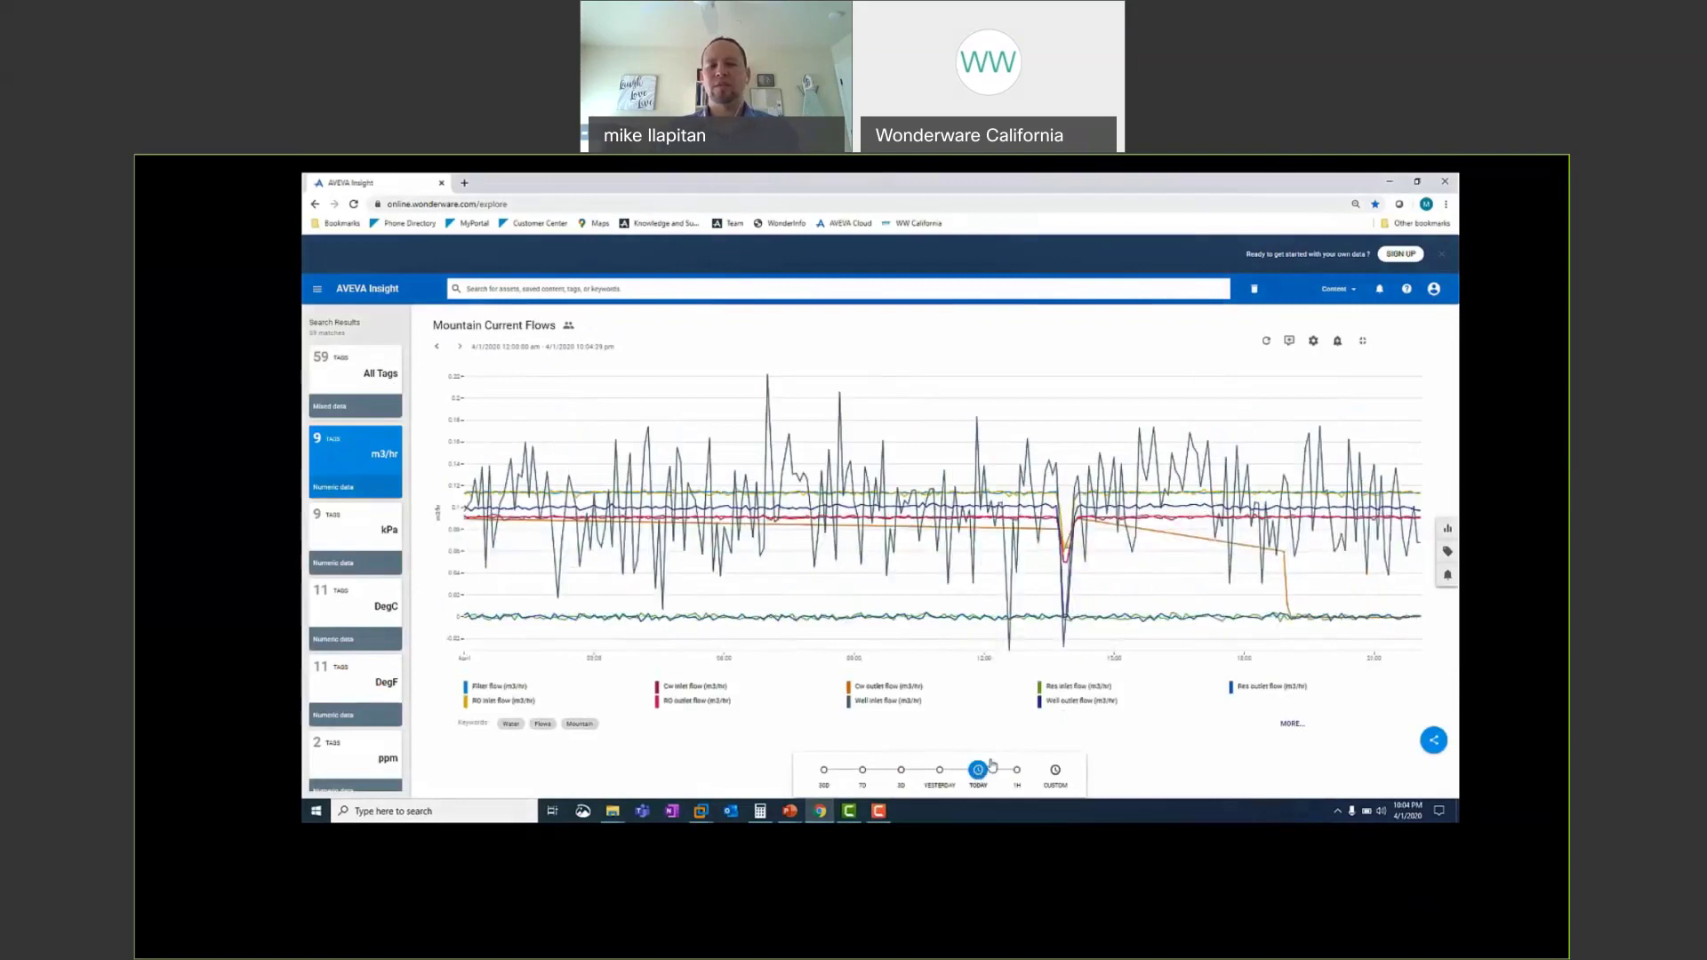
left_click(1337, 340)
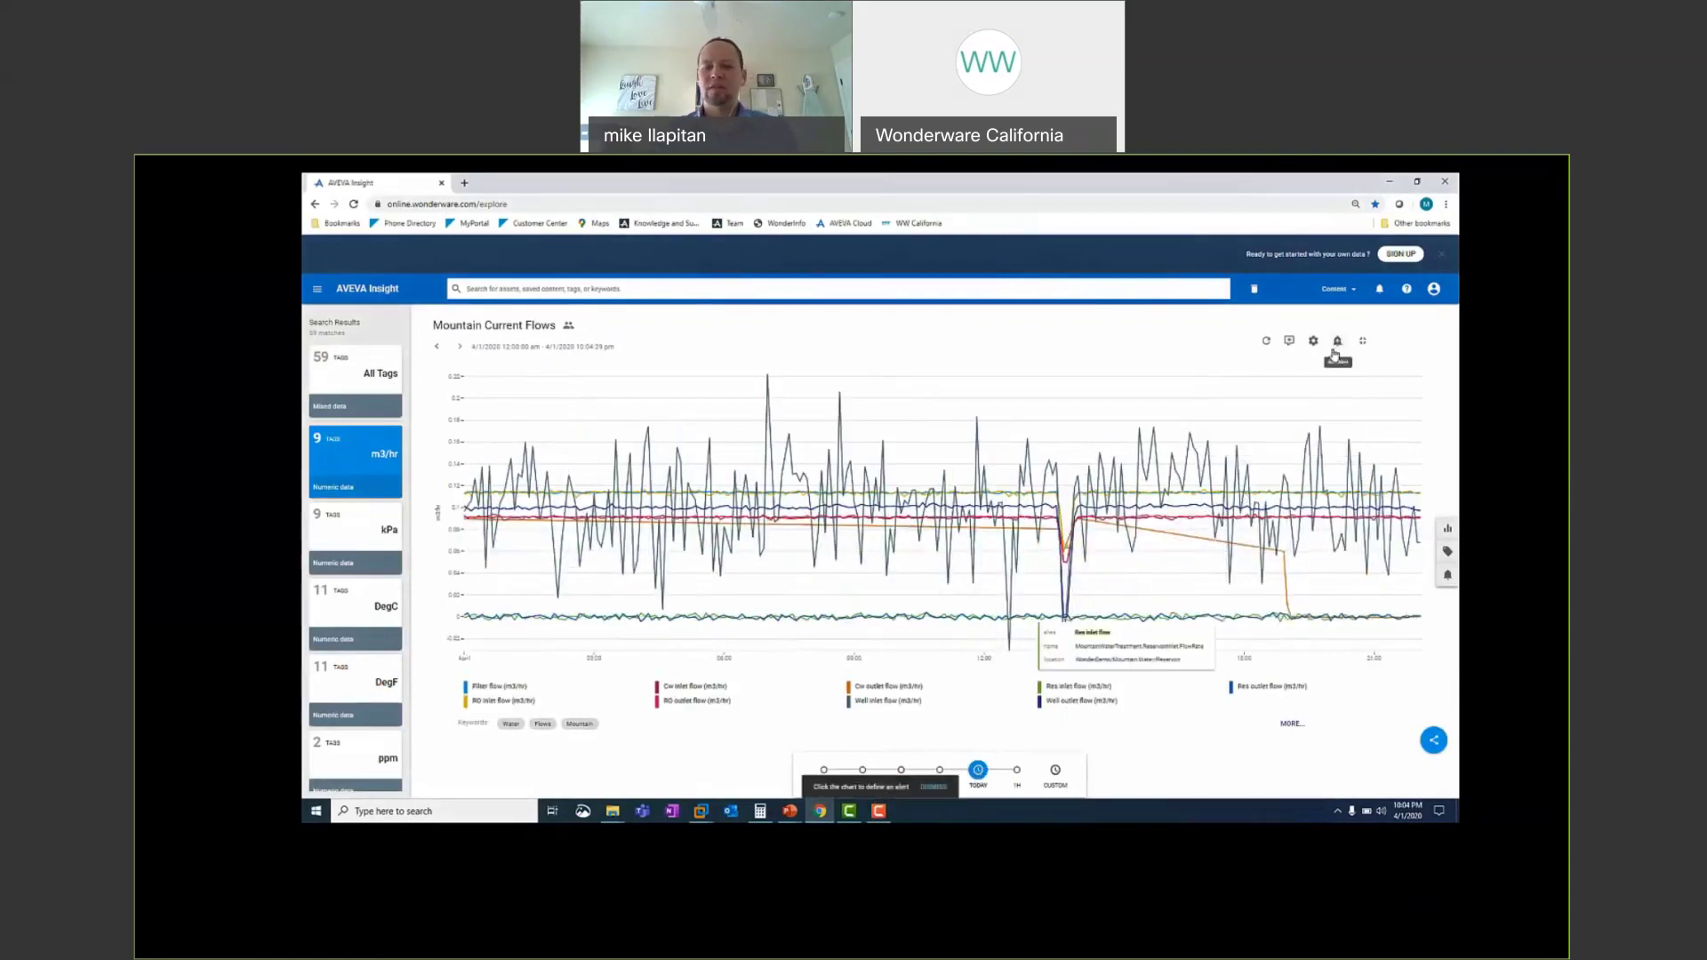
left_click(1256, 423)
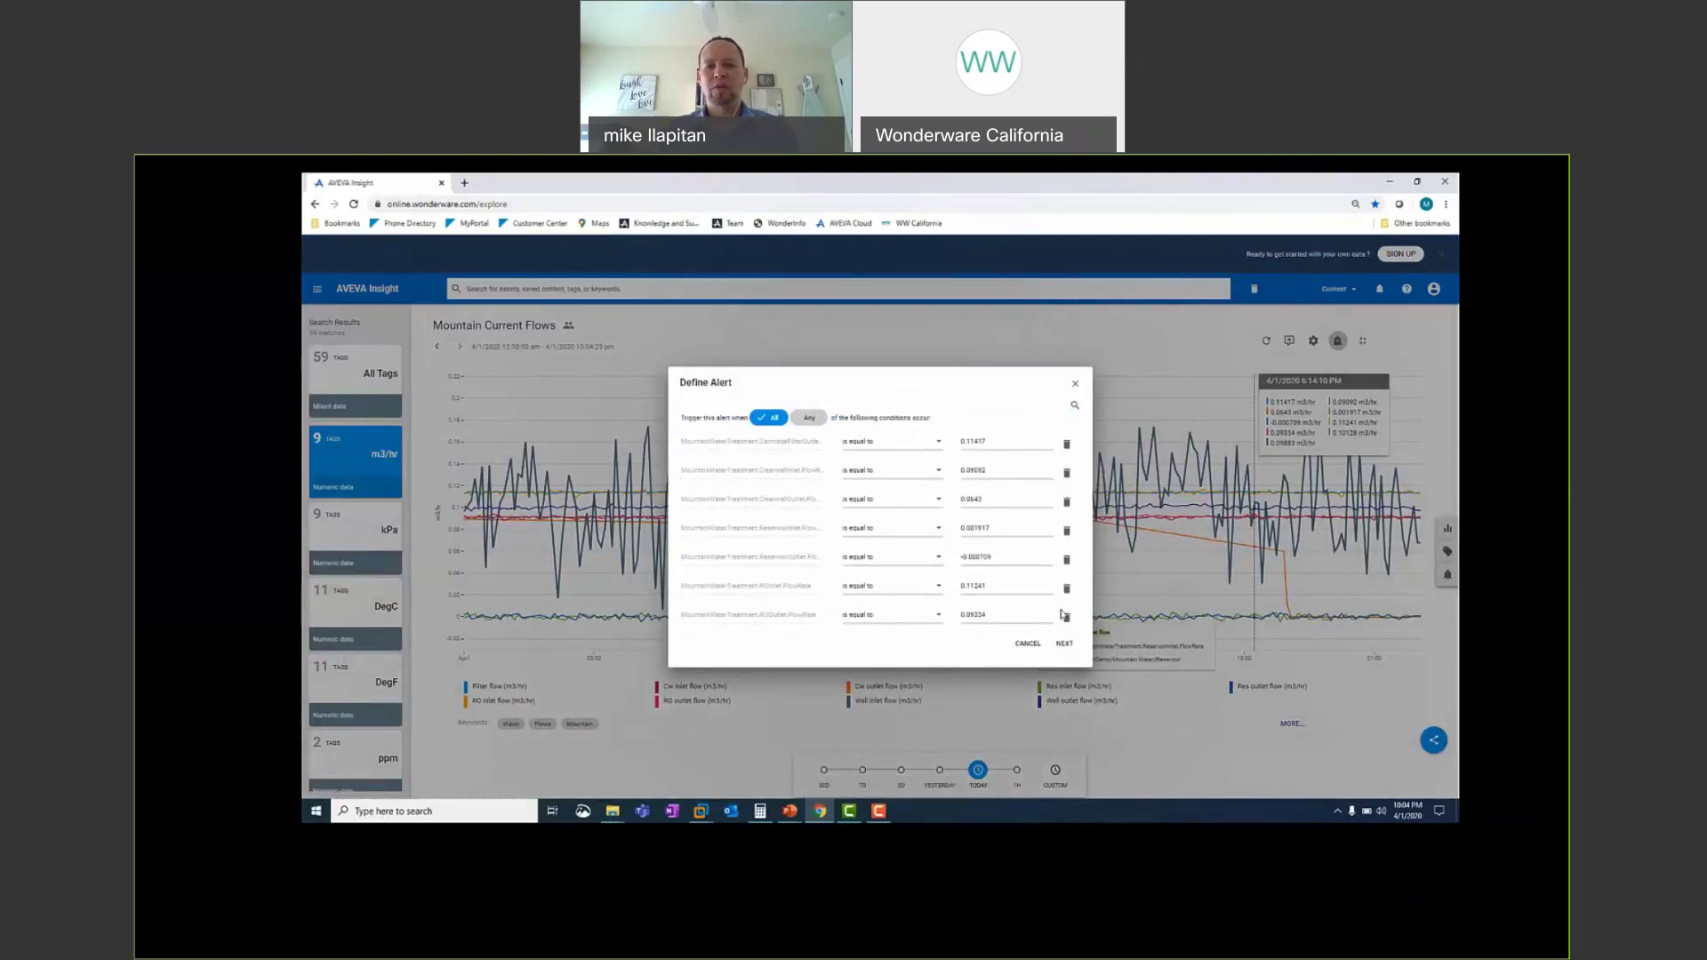
left_click(1064, 644)
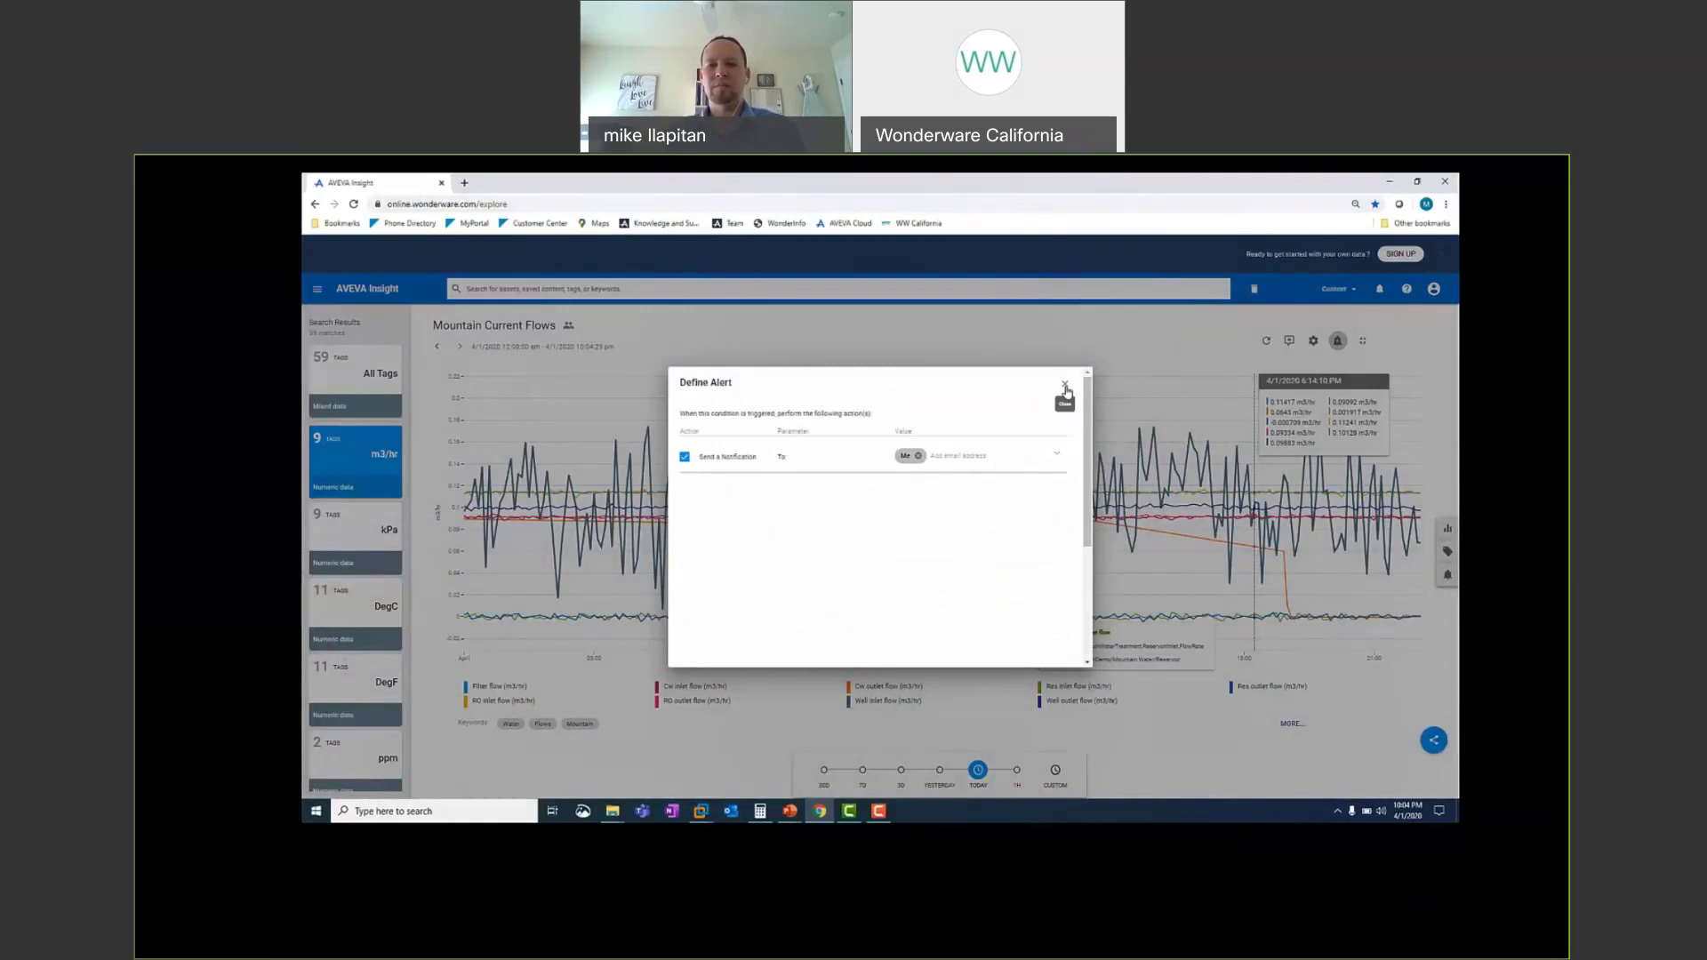
left_click(1066, 392)
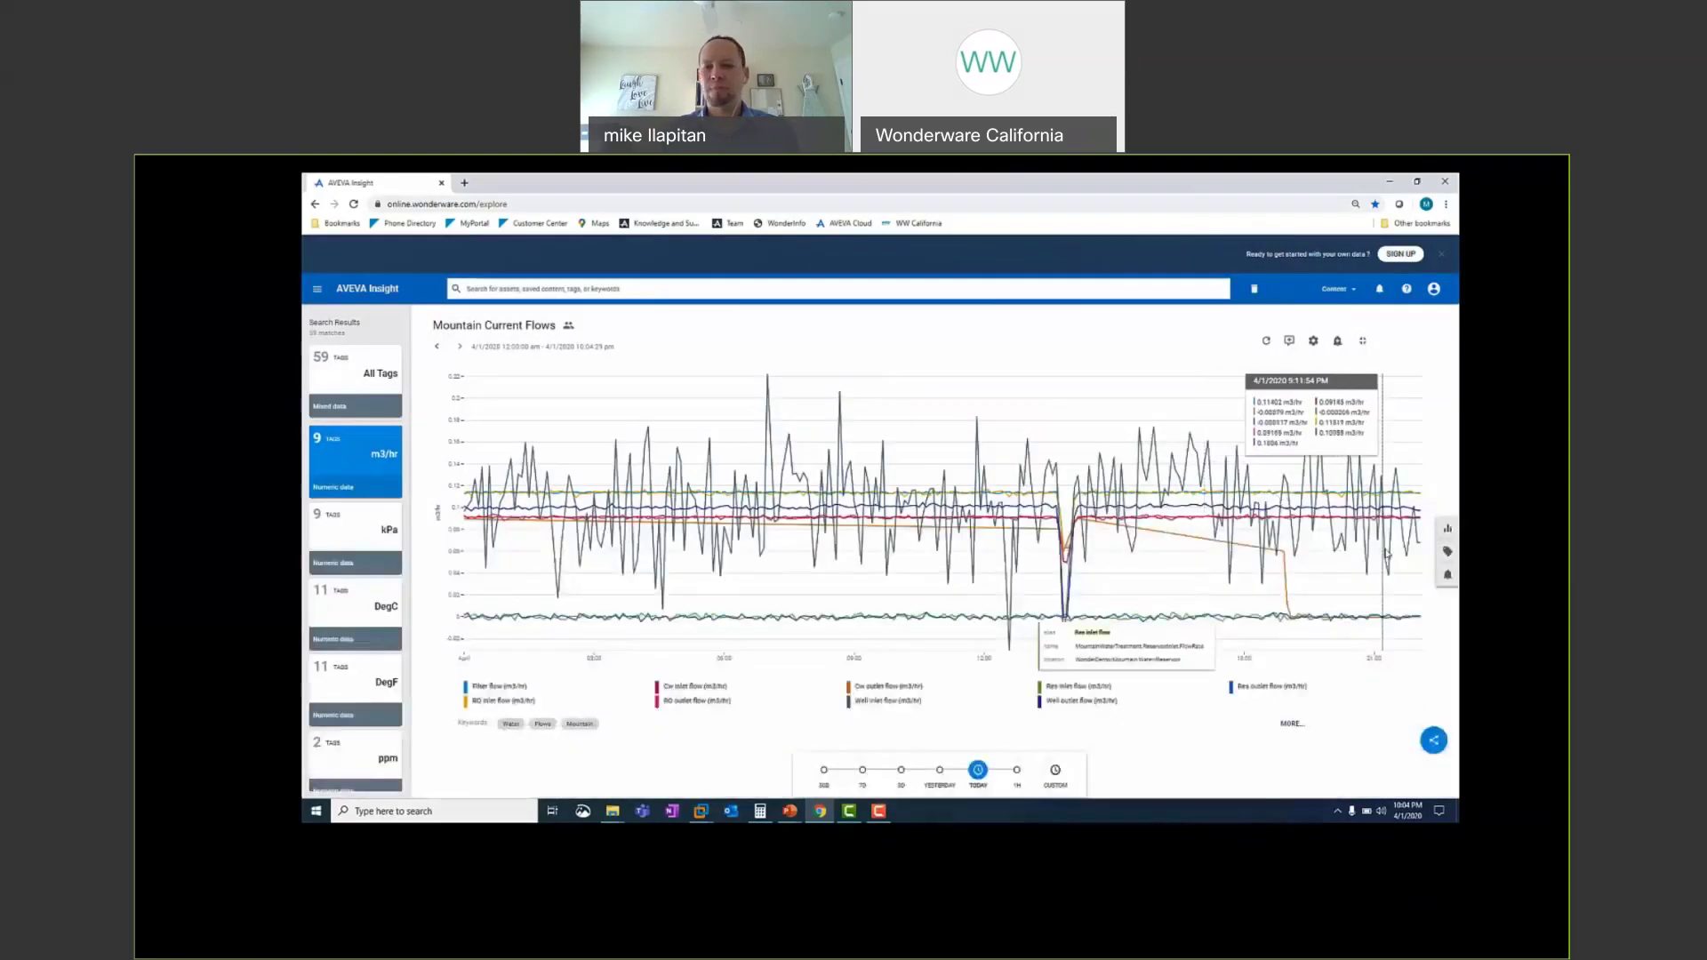
Switch the flows to a Summary Grid showing Minimum values per 15 minutes.
left_click(1446, 533)
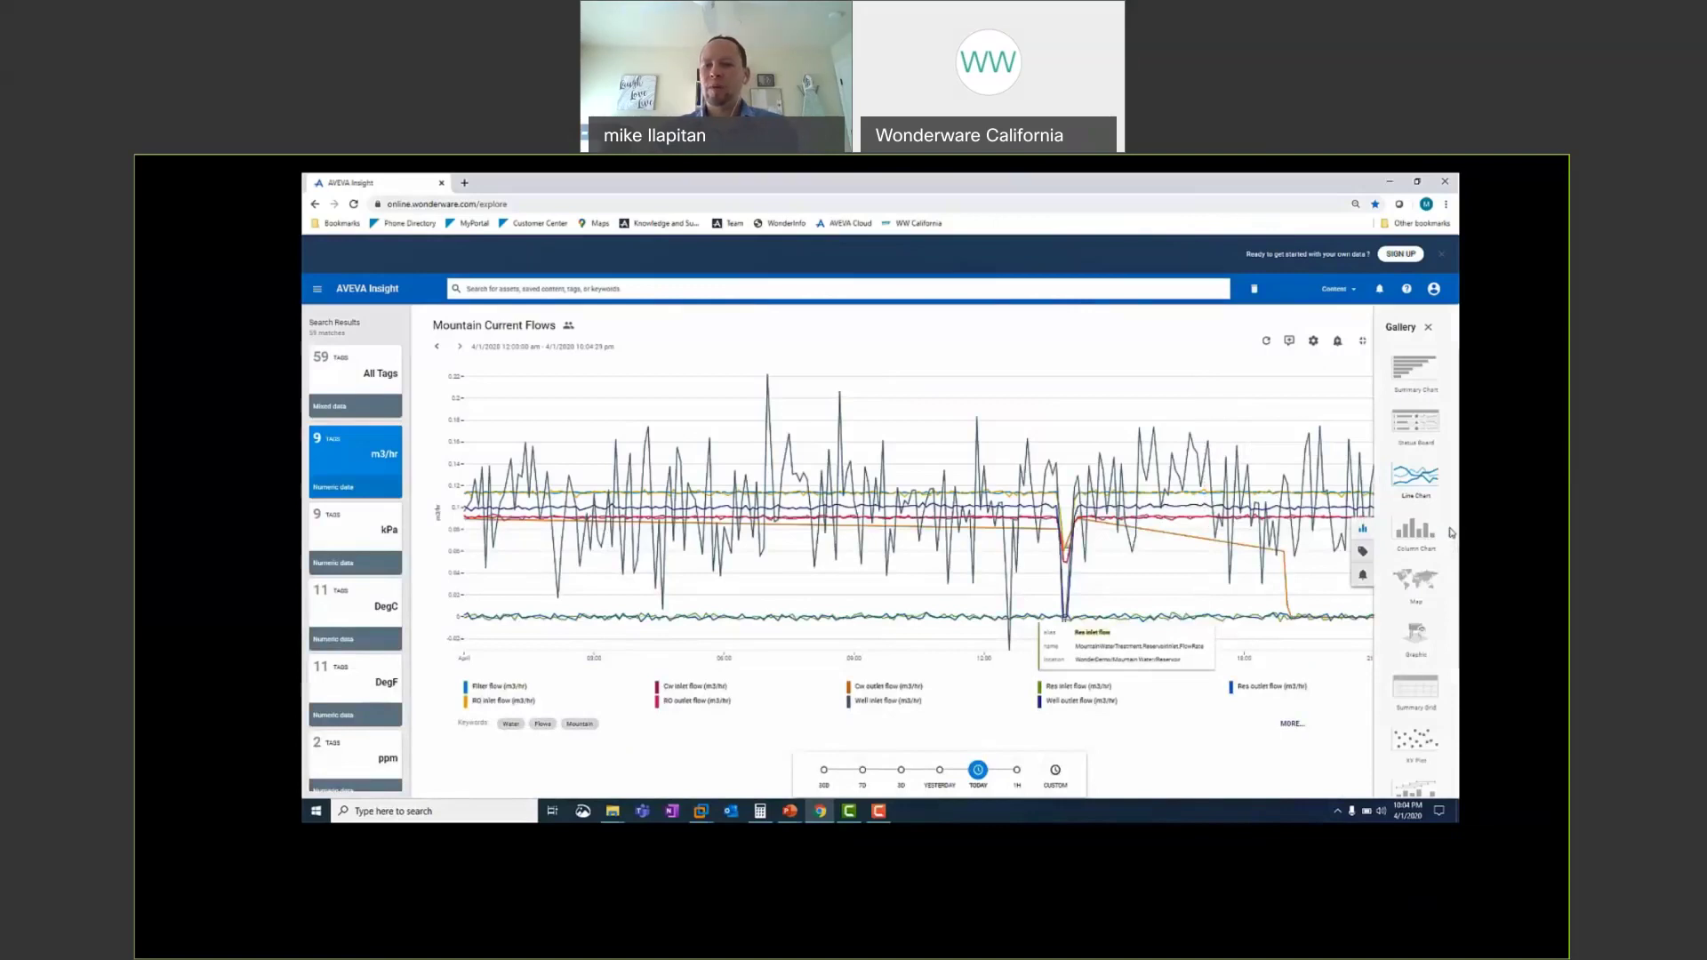
left_click(1416, 689)
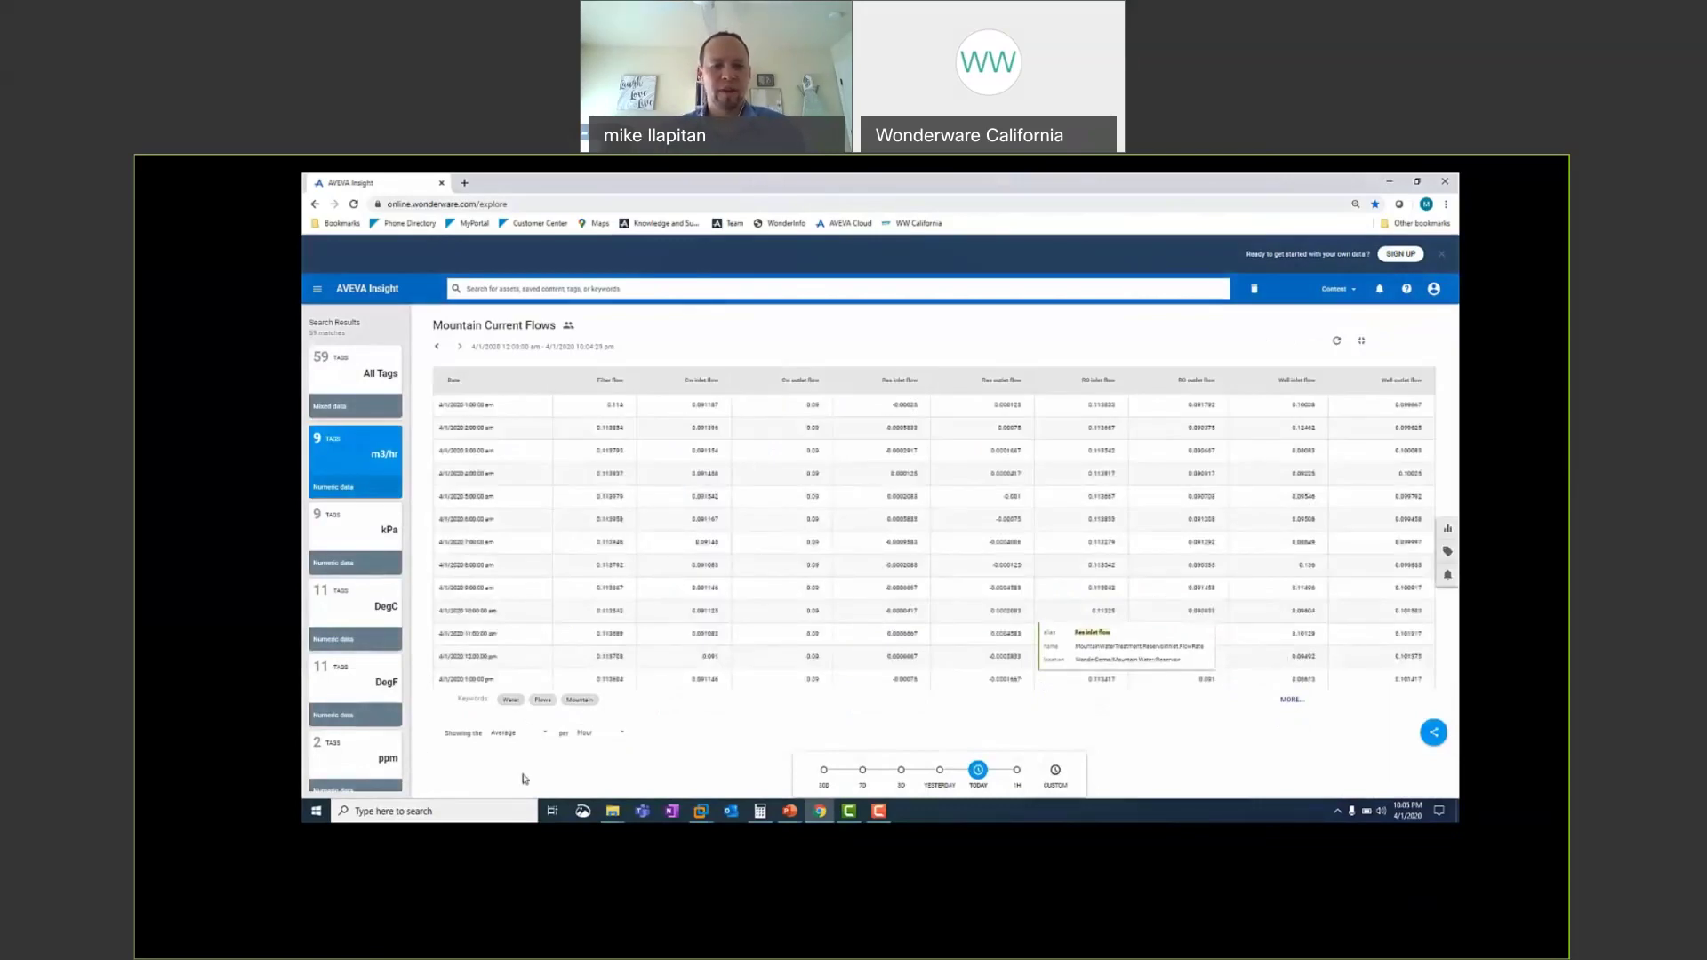
left_click(542, 736)
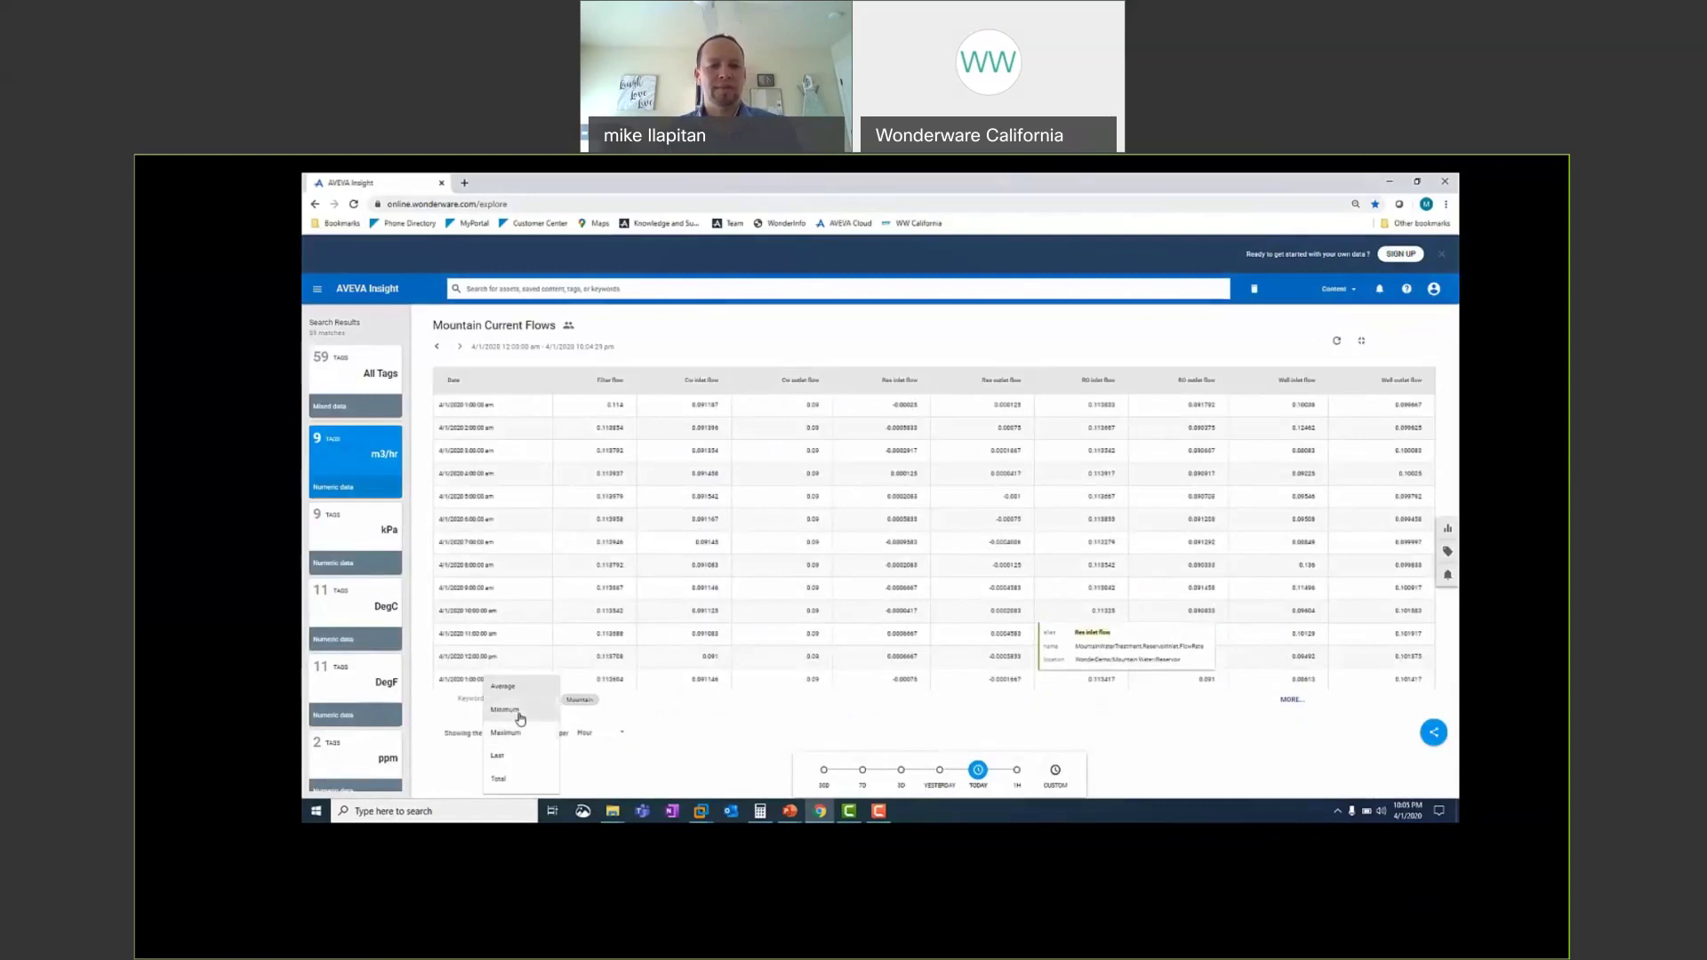
left_click(521, 719)
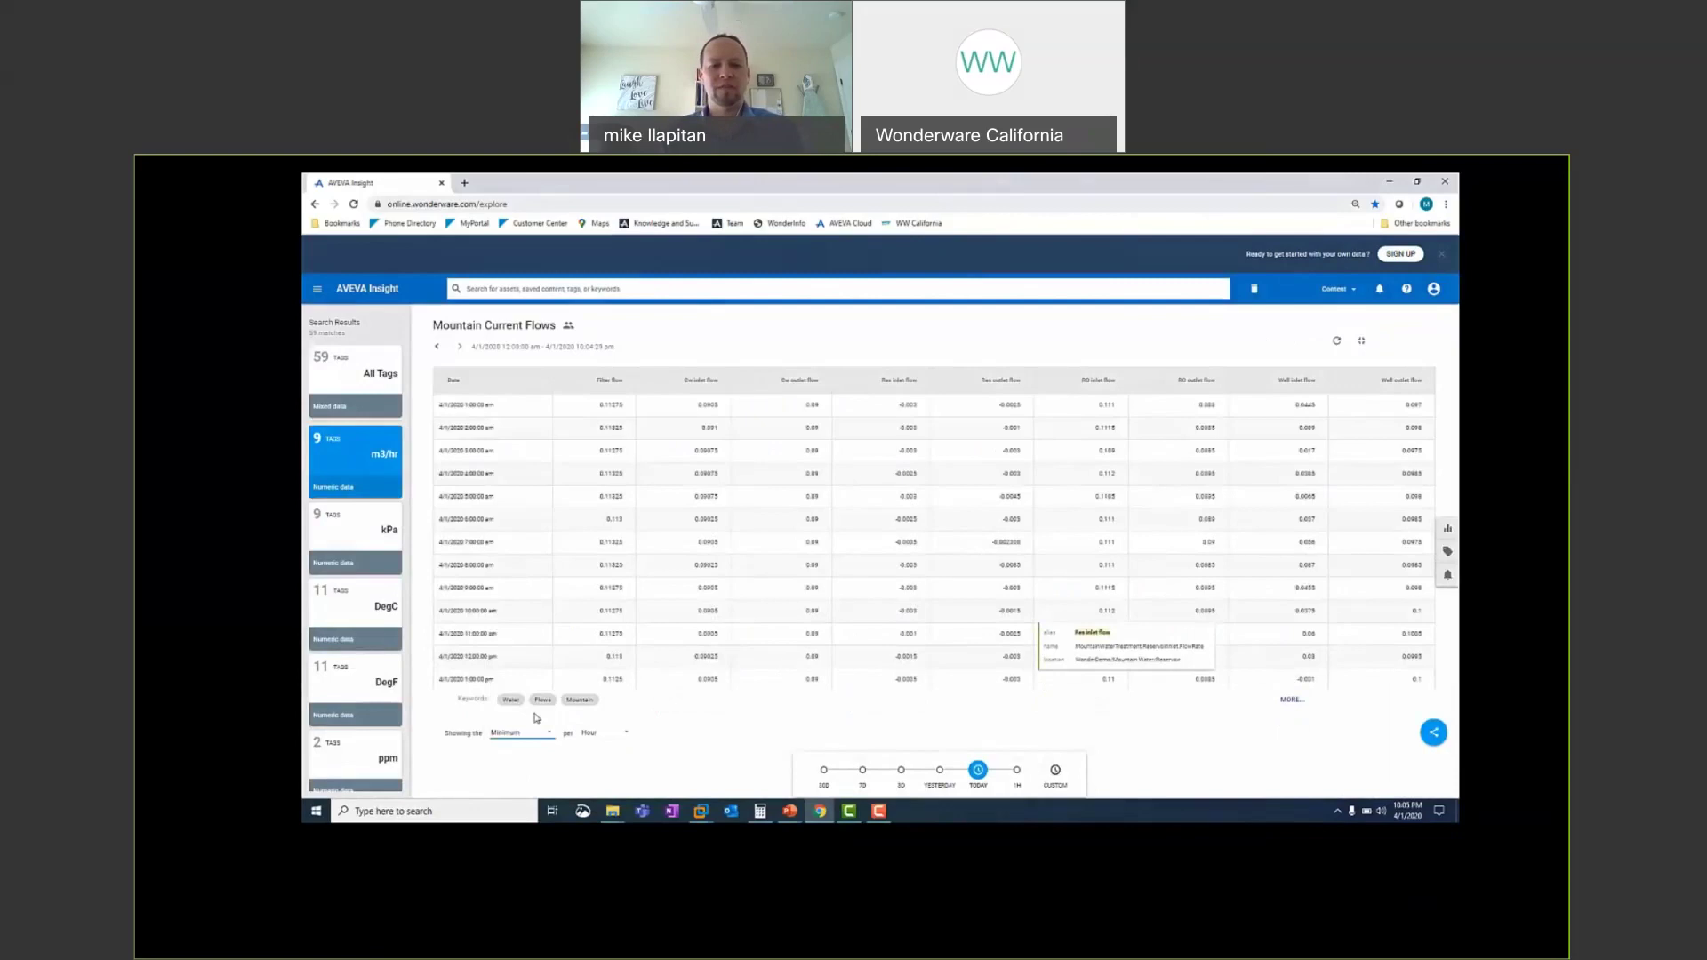
left_click(619, 741)
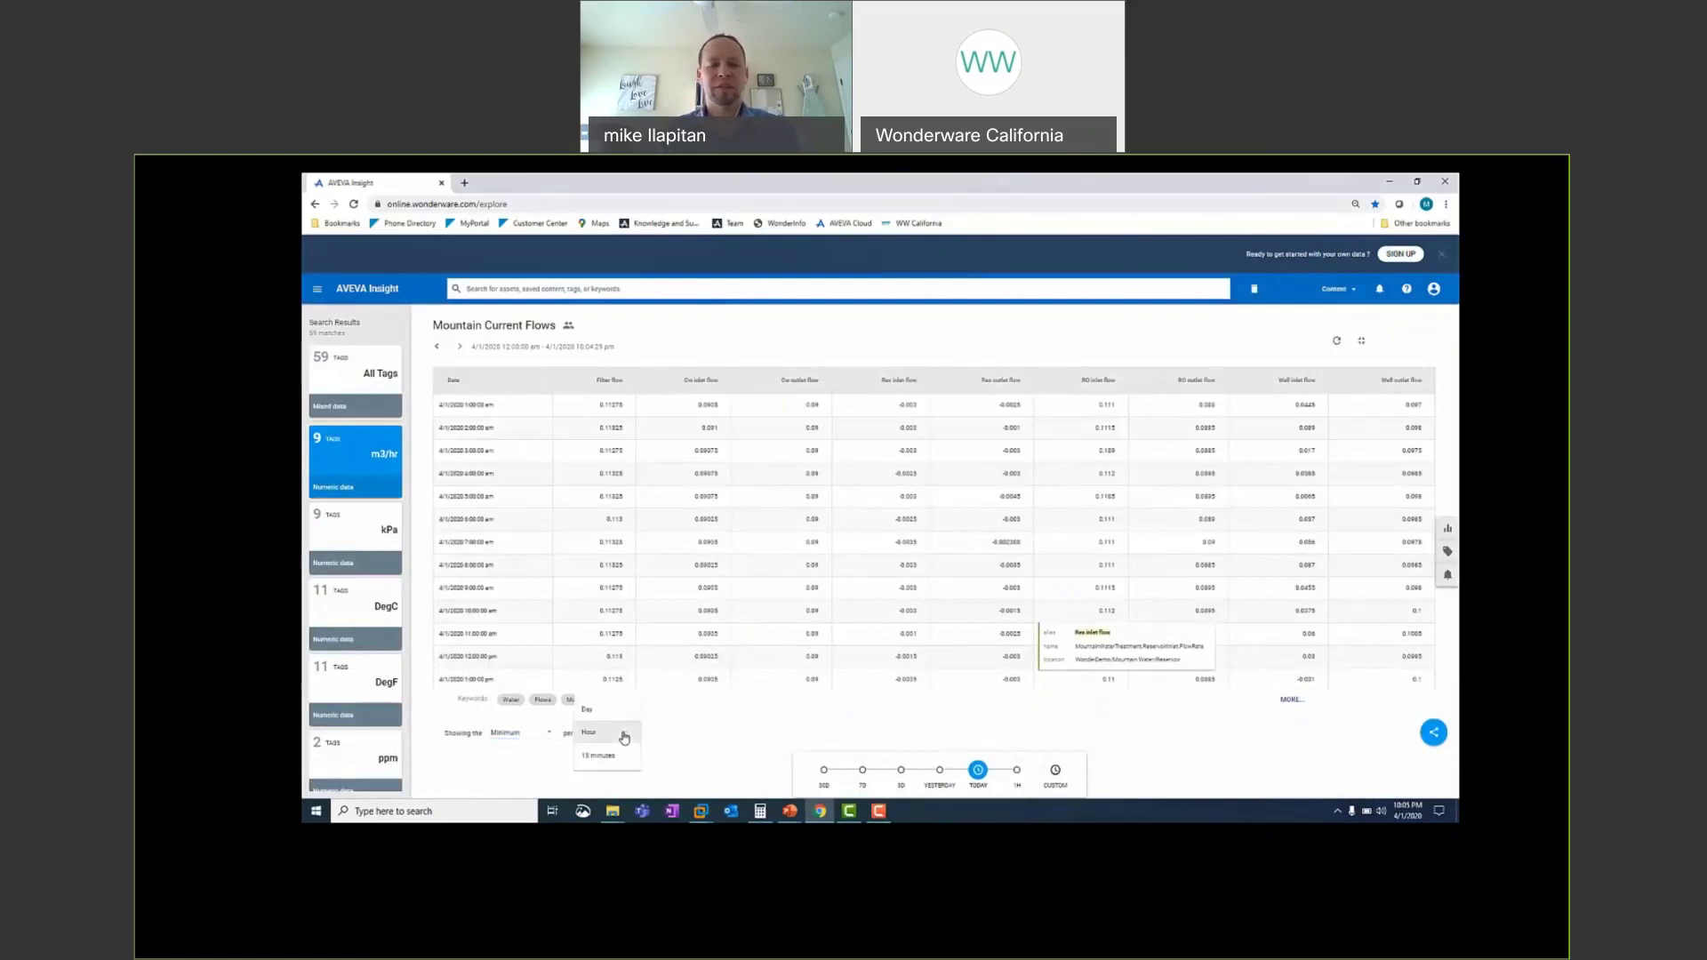
left_click(607, 765)
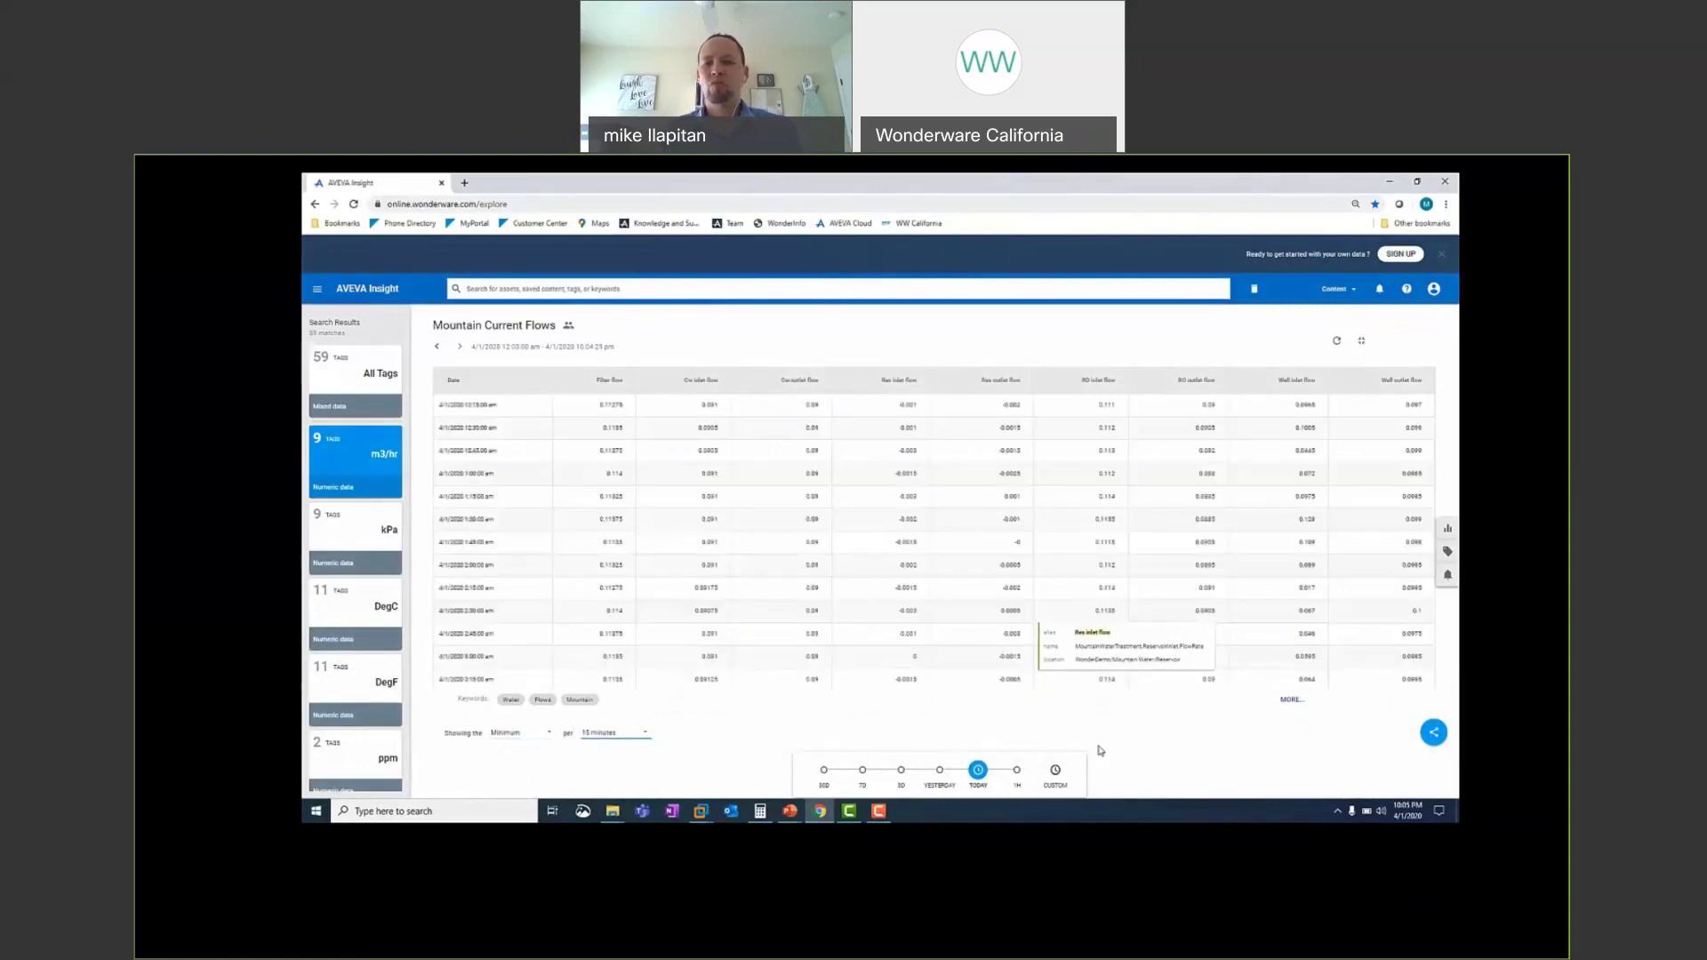
Open the share window for Mountain Current Flows, then close it.
left_click(1434, 734)
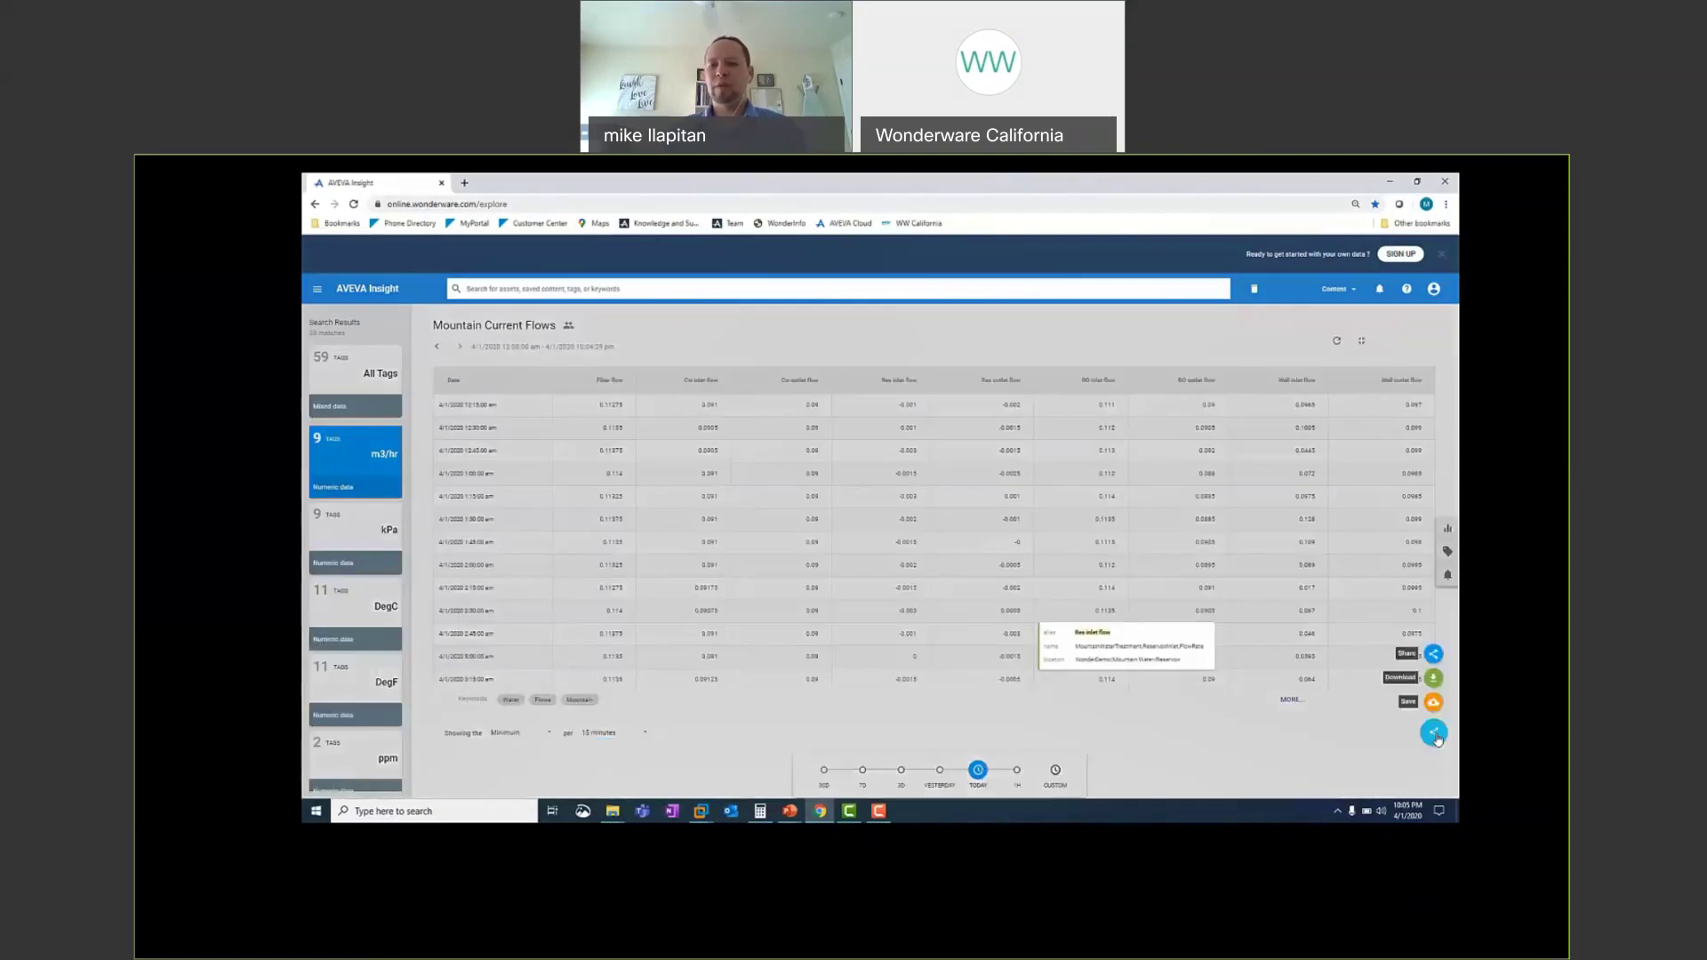
left_click(1434, 655)
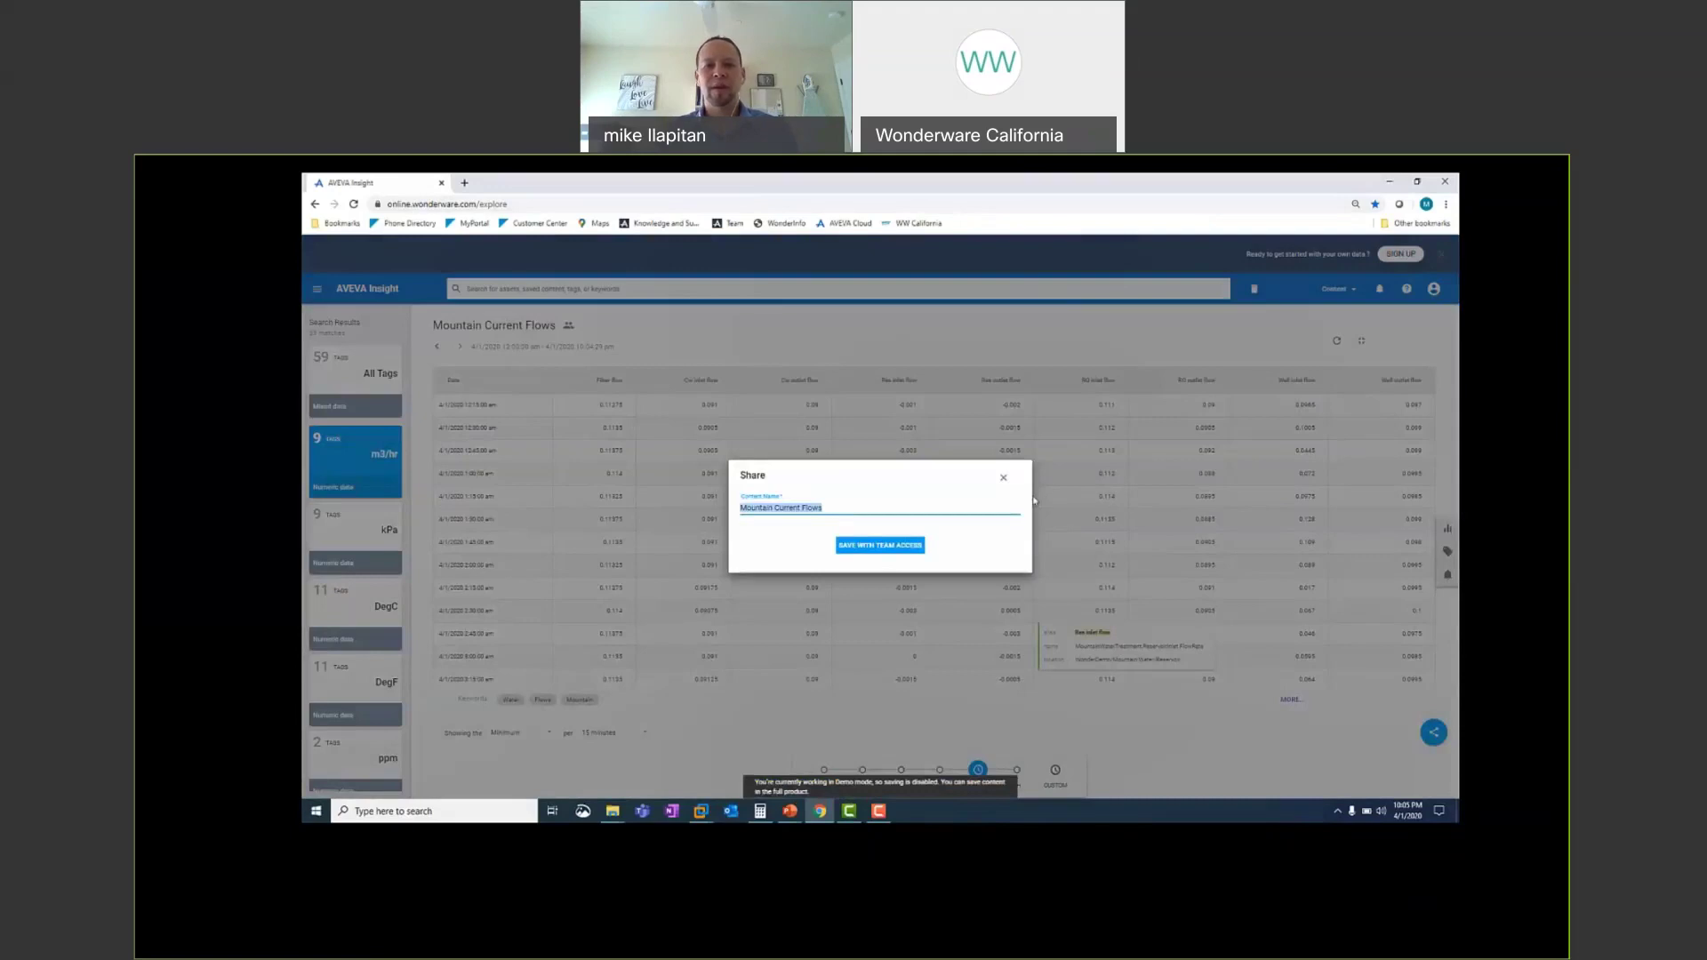
left_click(1001, 481)
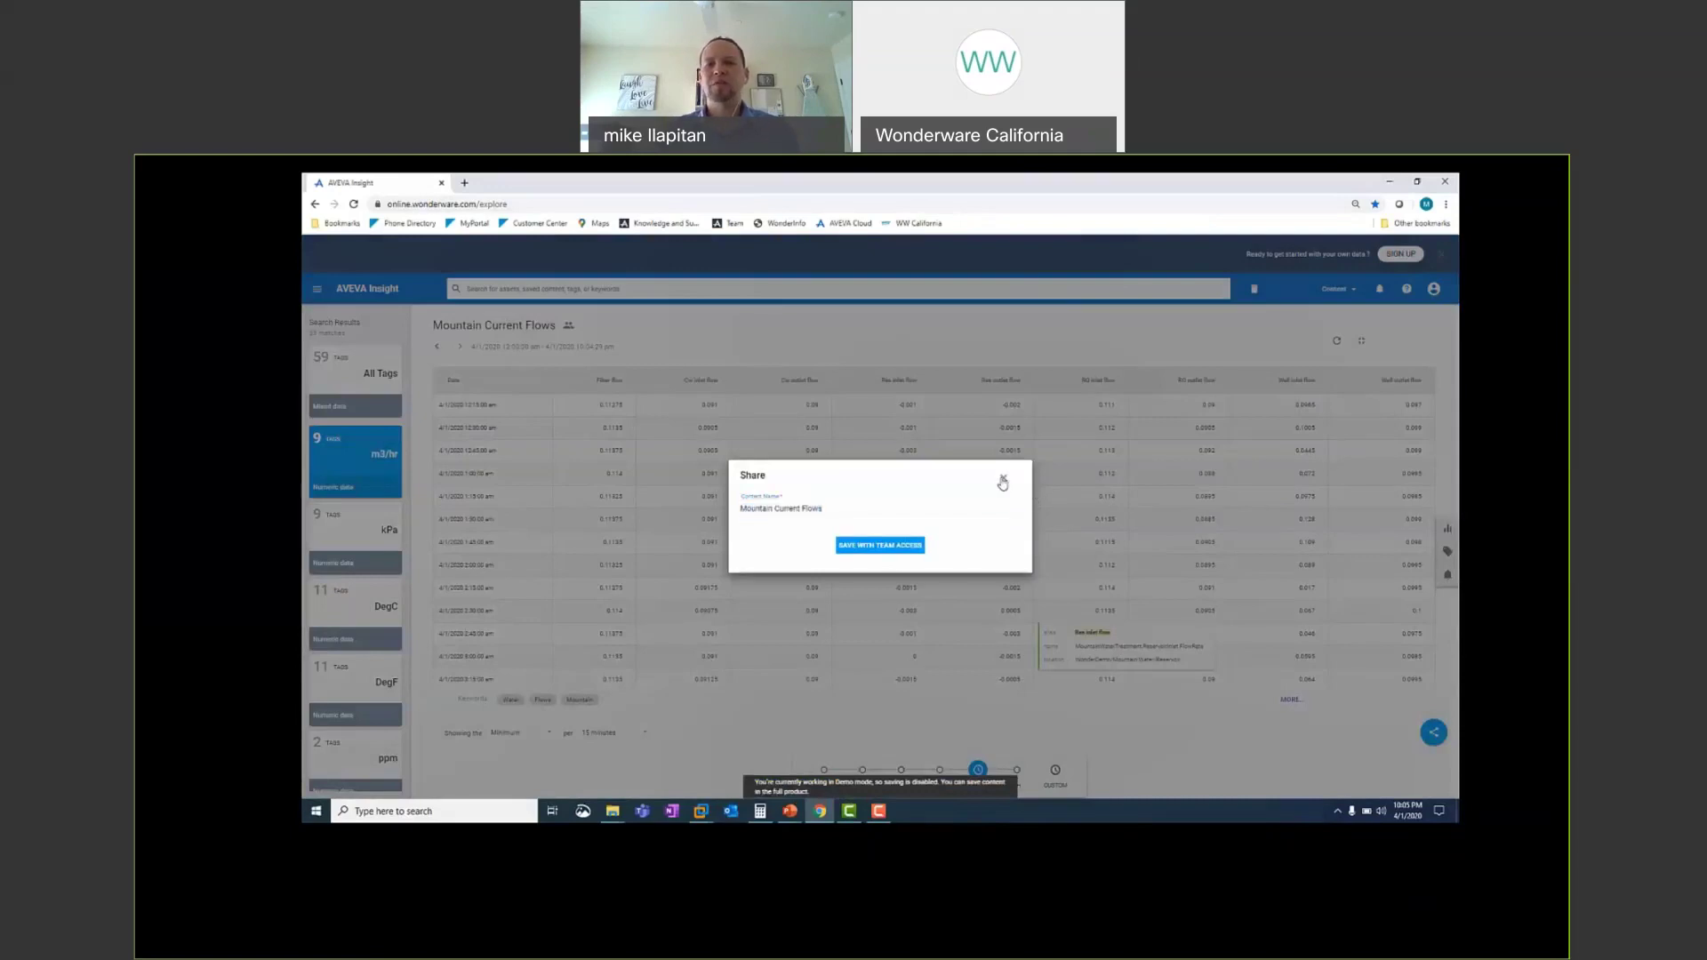
Download the table as a CSV to the Desktop and open the downloaded file.
left_click(1428, 731)
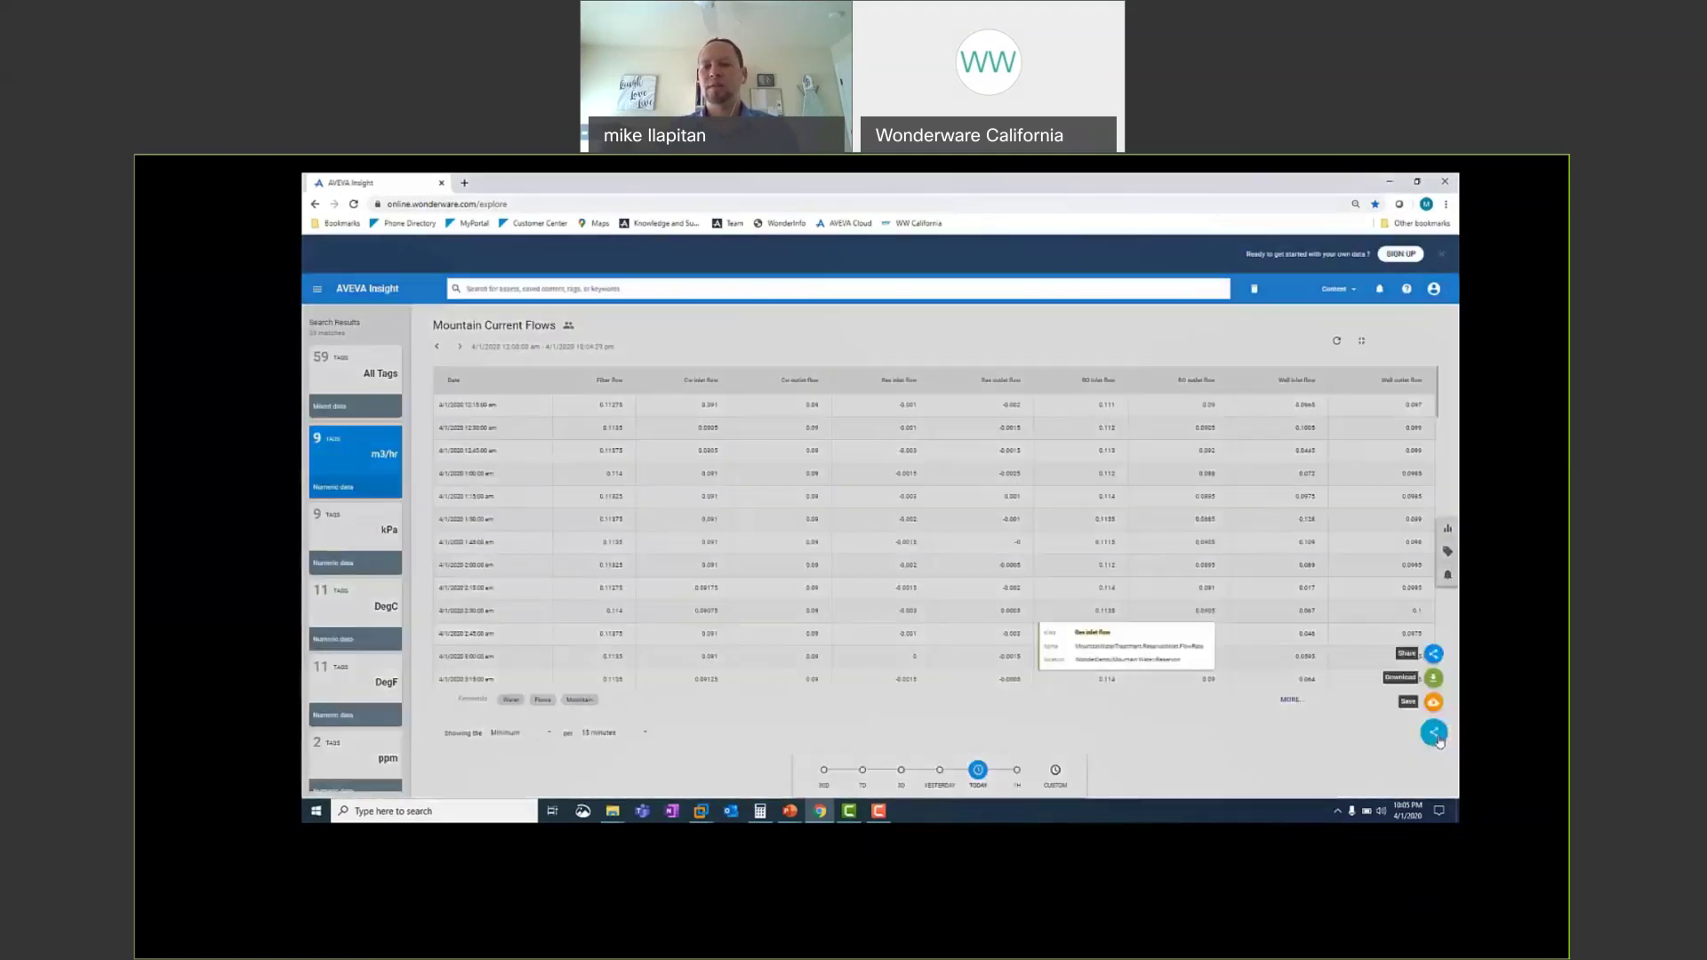
left_click(1433, 679)
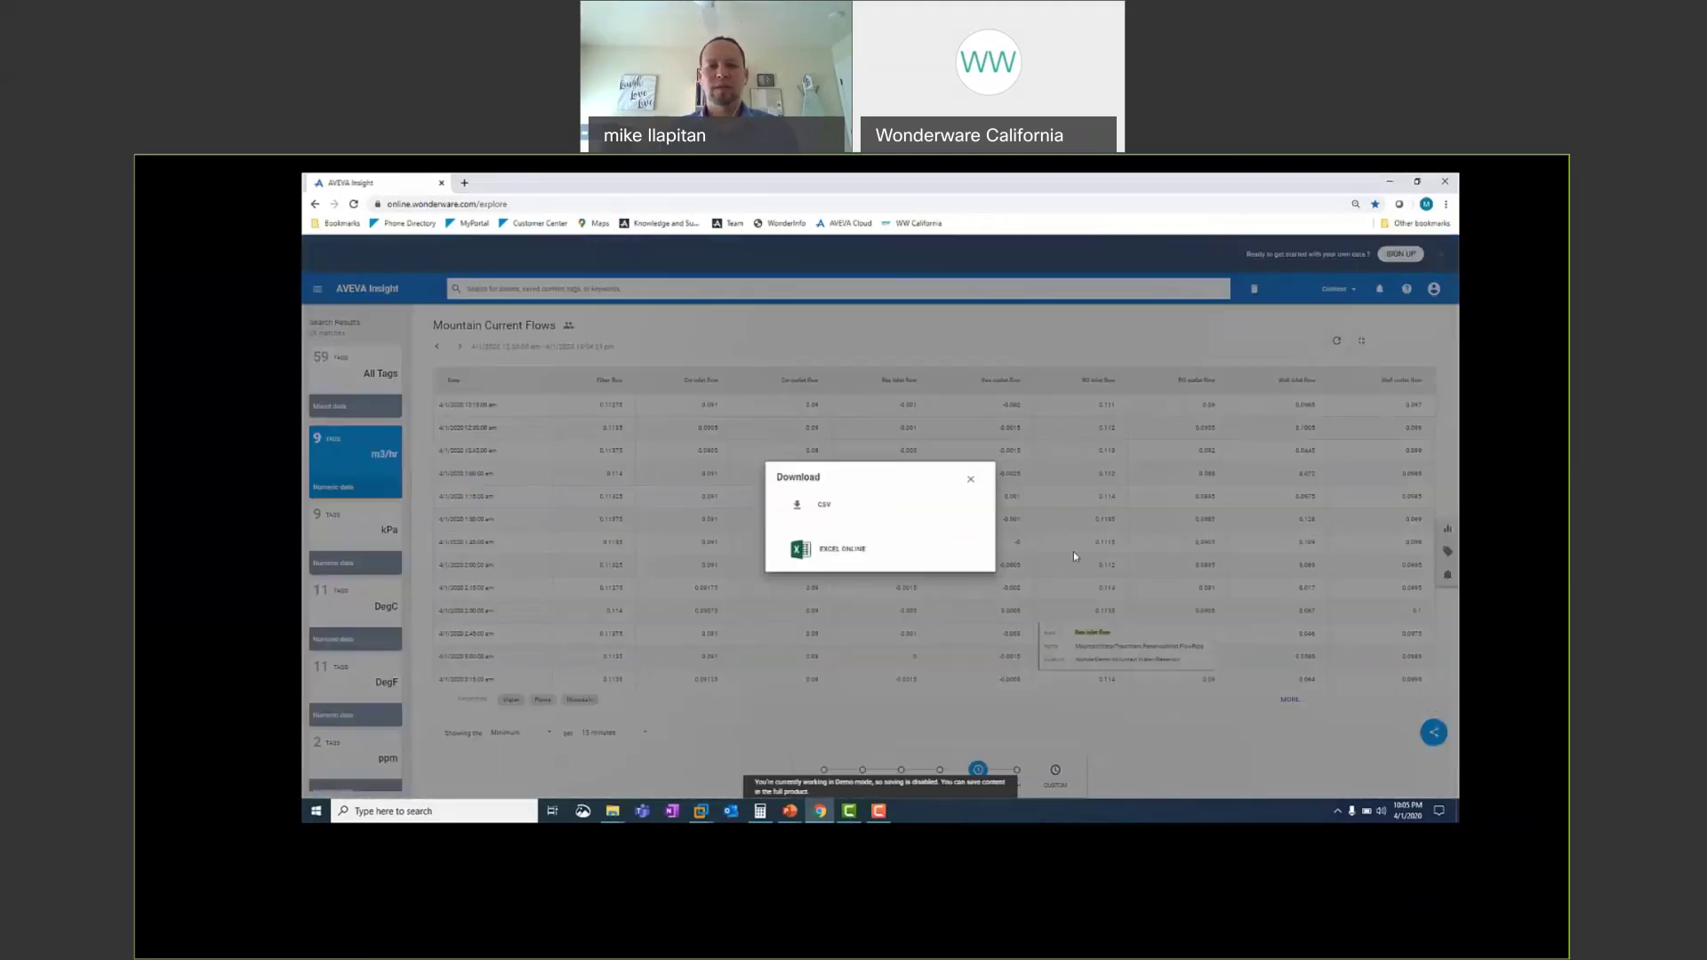
left_click(867, 520)
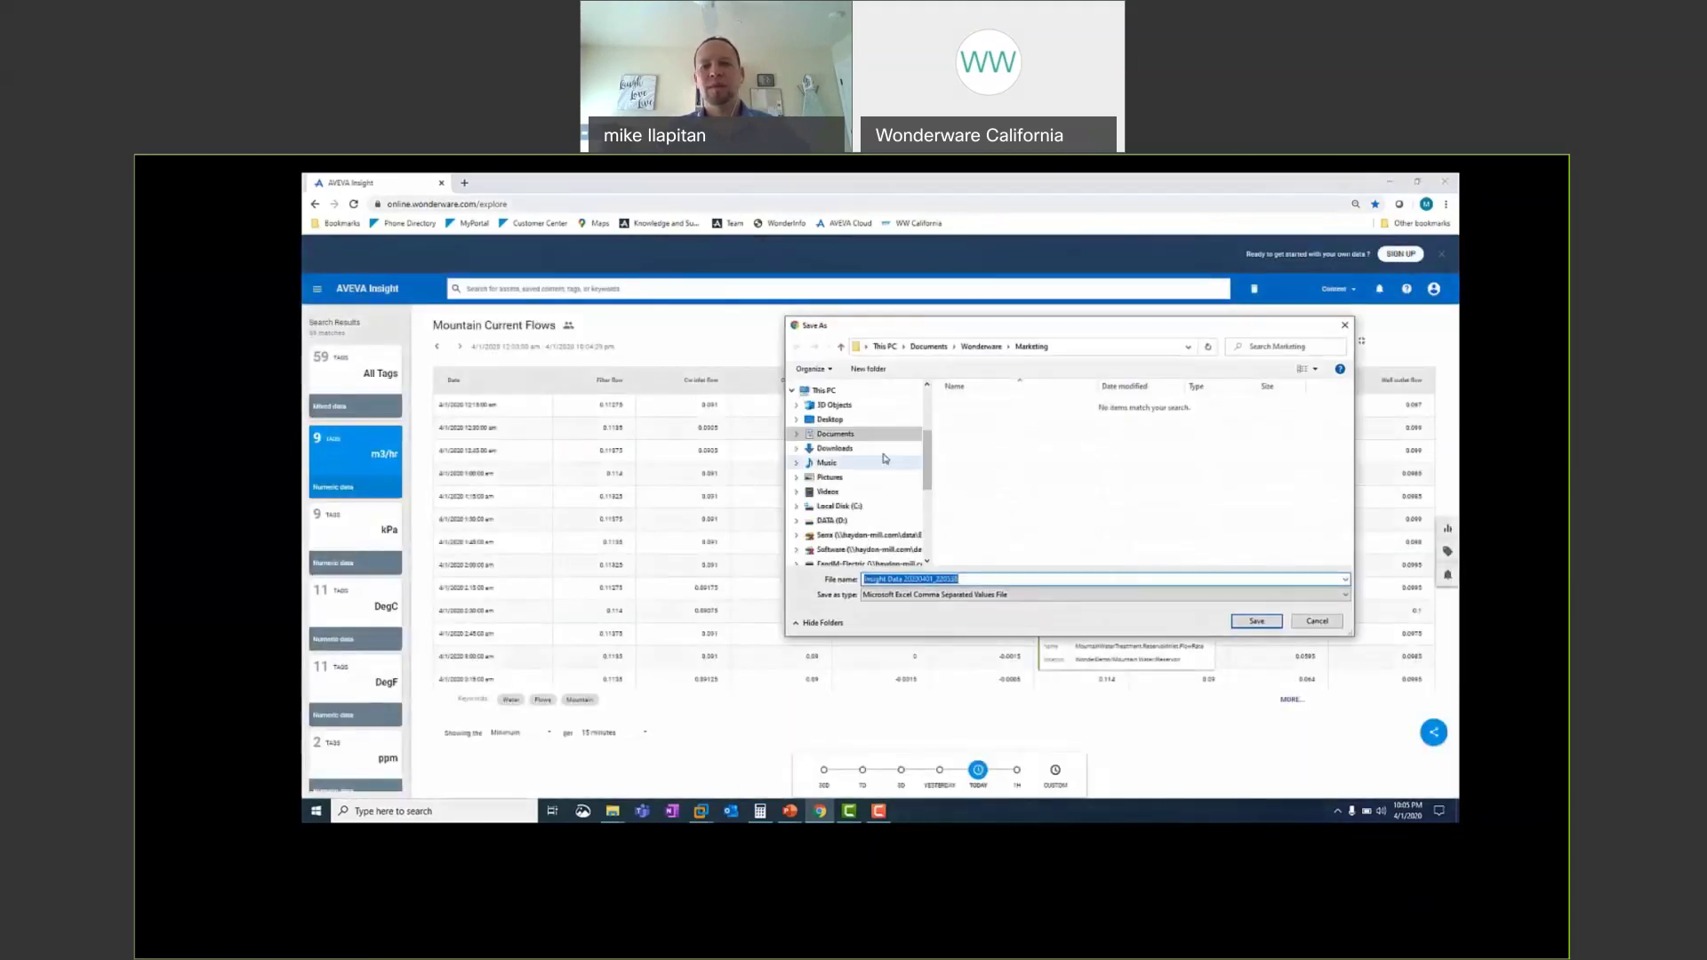
left_click(831, 419)
left_click(1254, 621)
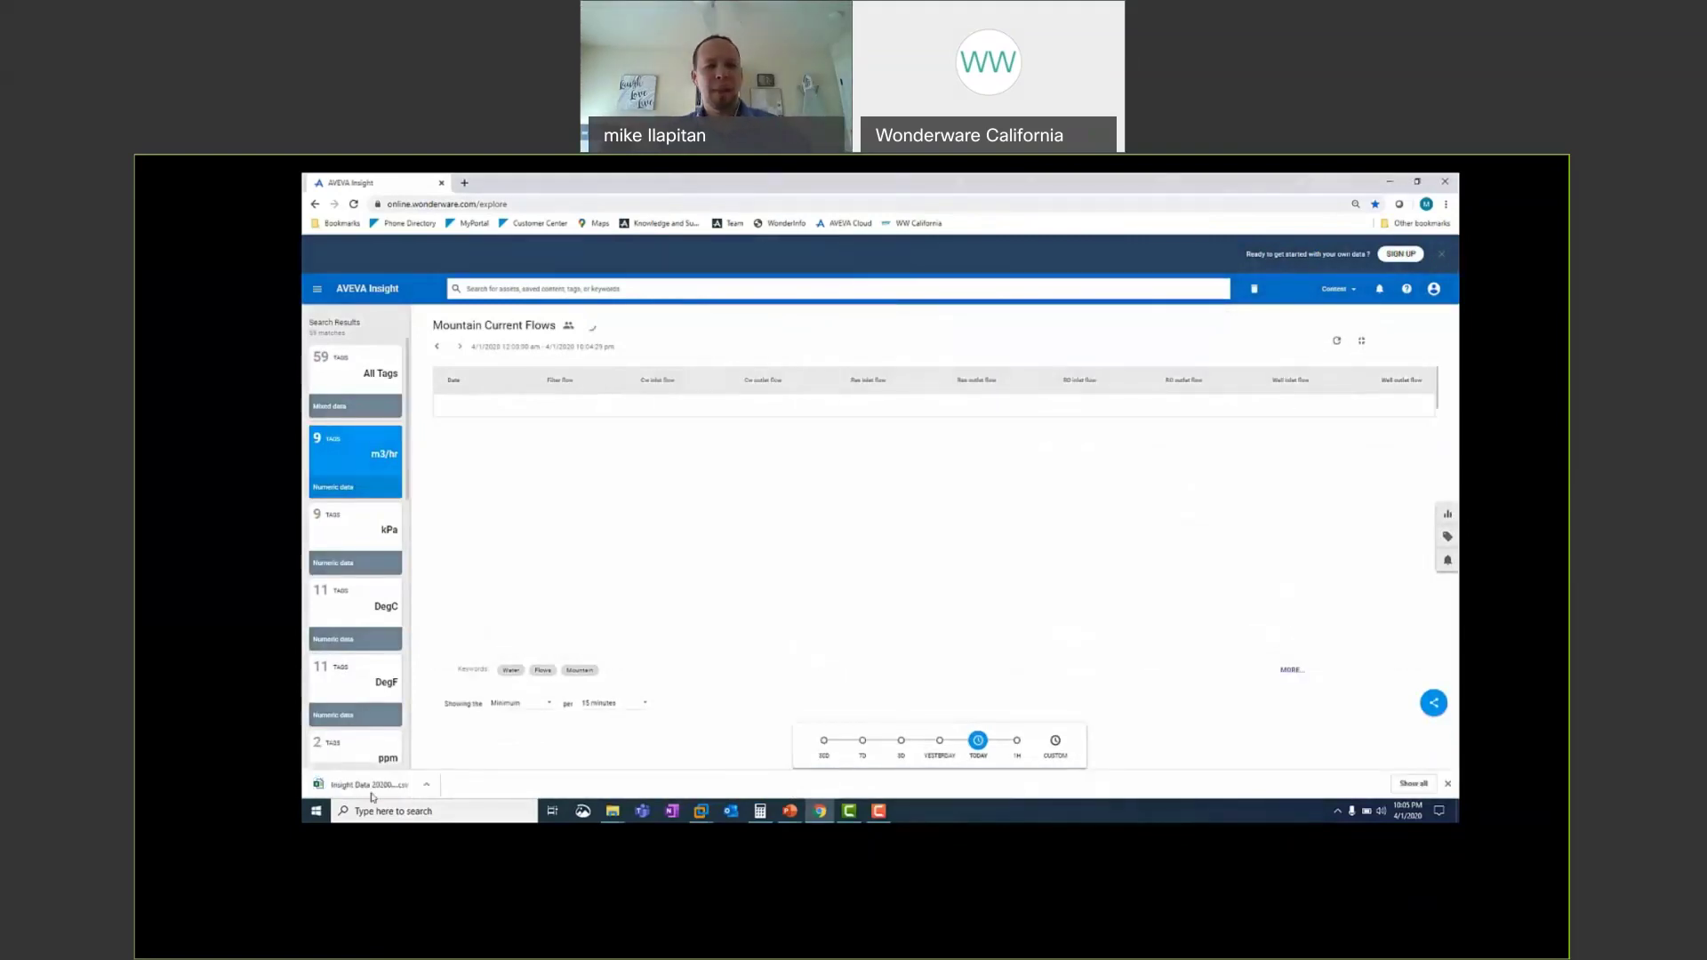
left_click(380, 796)
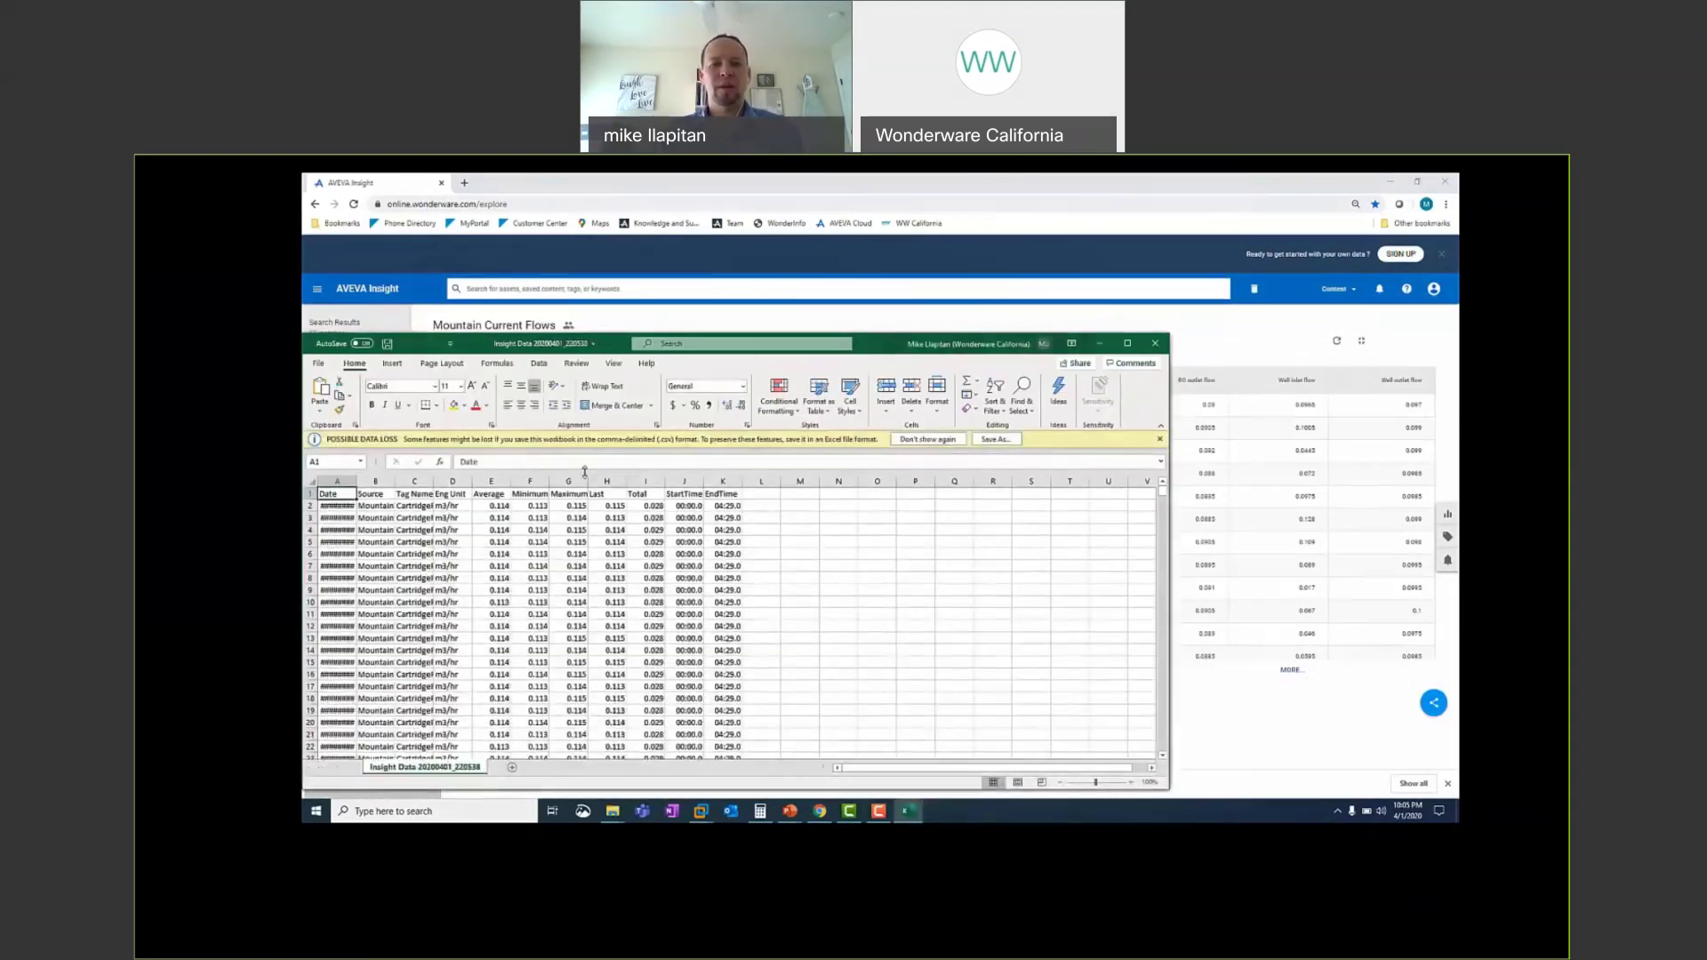
Autofit columns A and C so the full dates and tag names show.
double_click(357, 480)
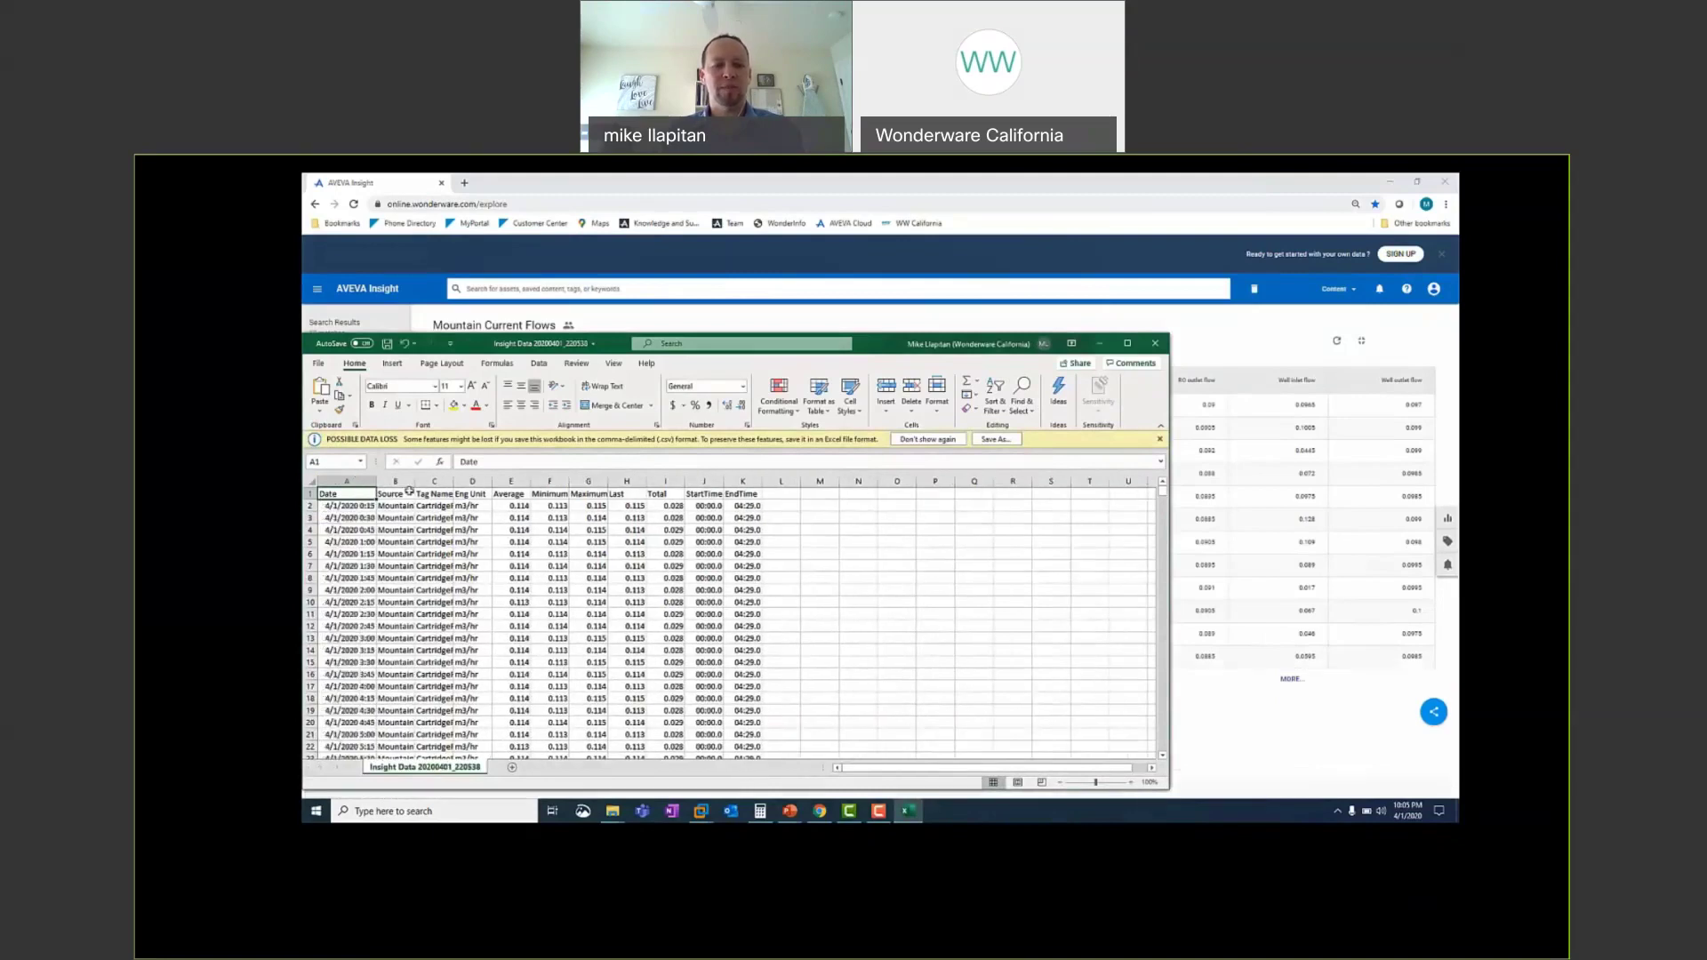
left_click(436, 481)
double_click(454, 481)
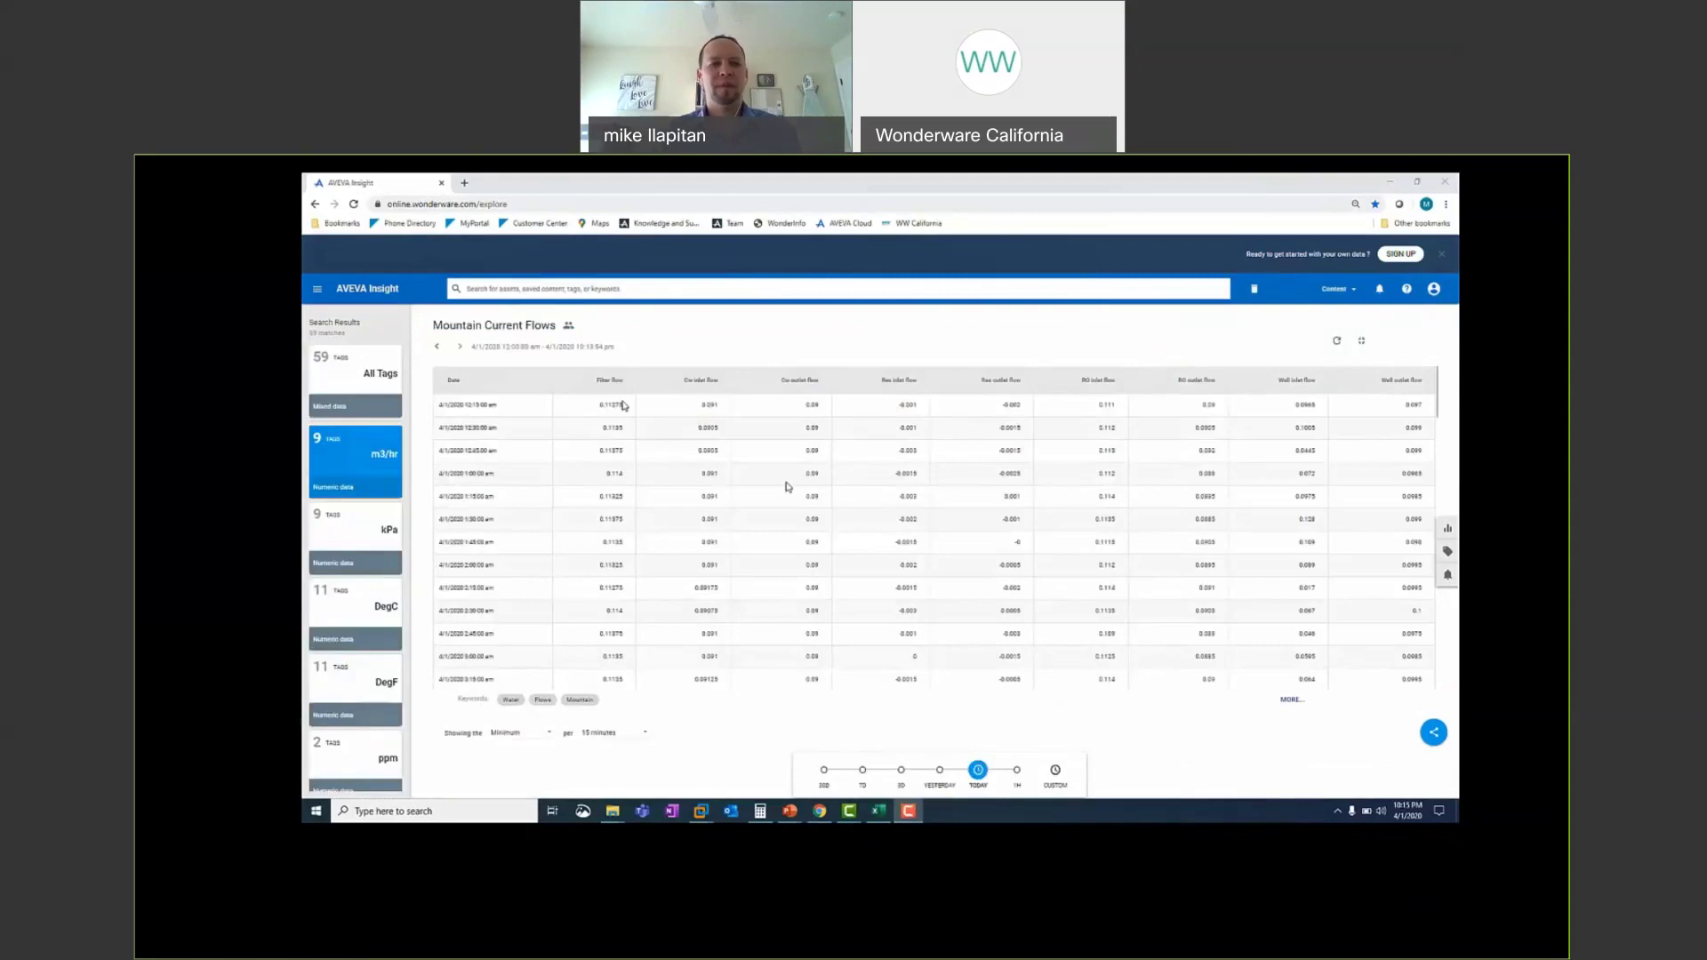
Go to the Assets page and open the WonderDemo asset's Journal Entries.
left_click(318, 290)
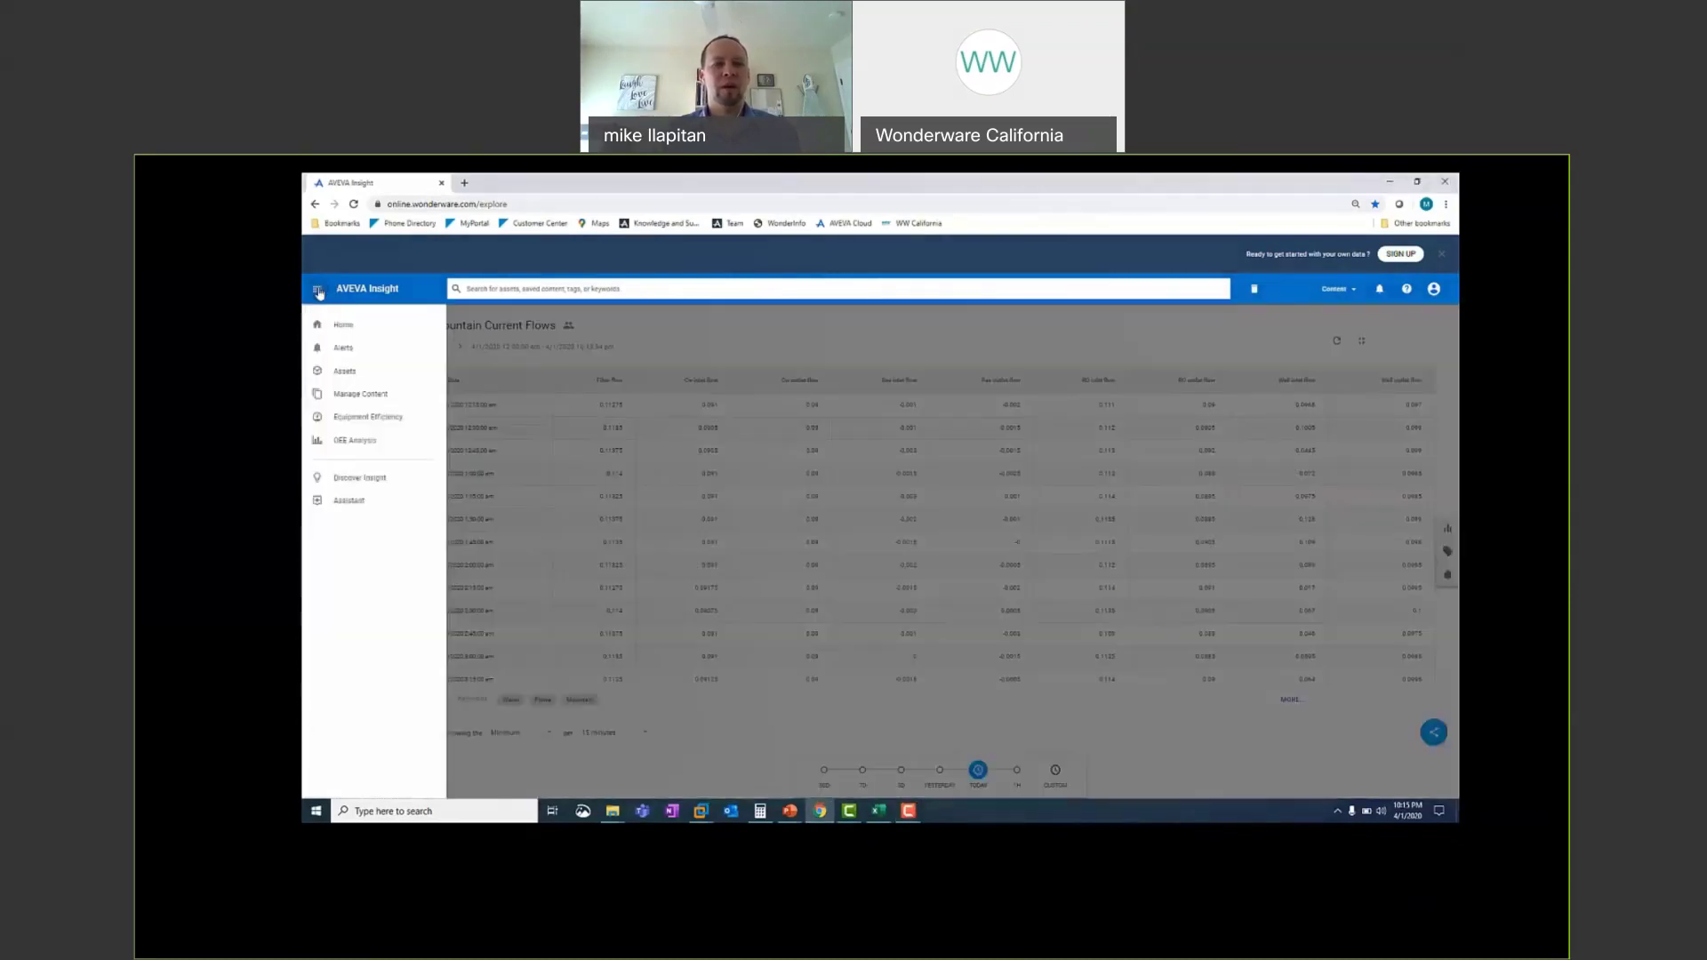
left_click(343, 371)
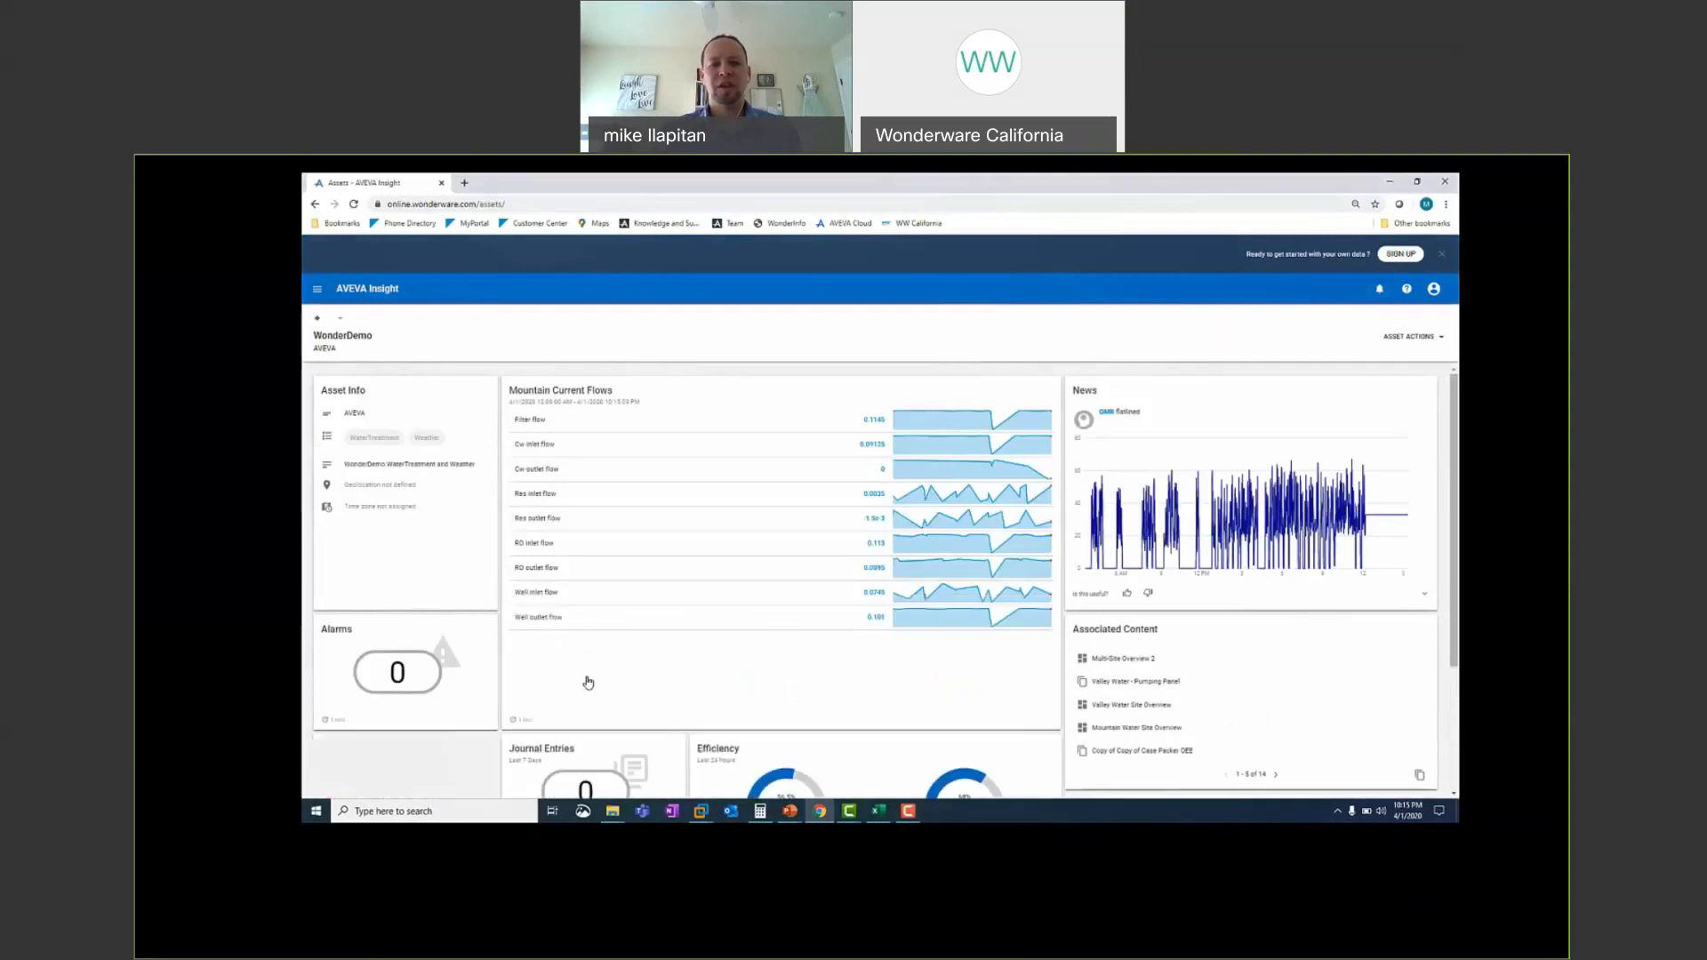
left_click(589, 770)
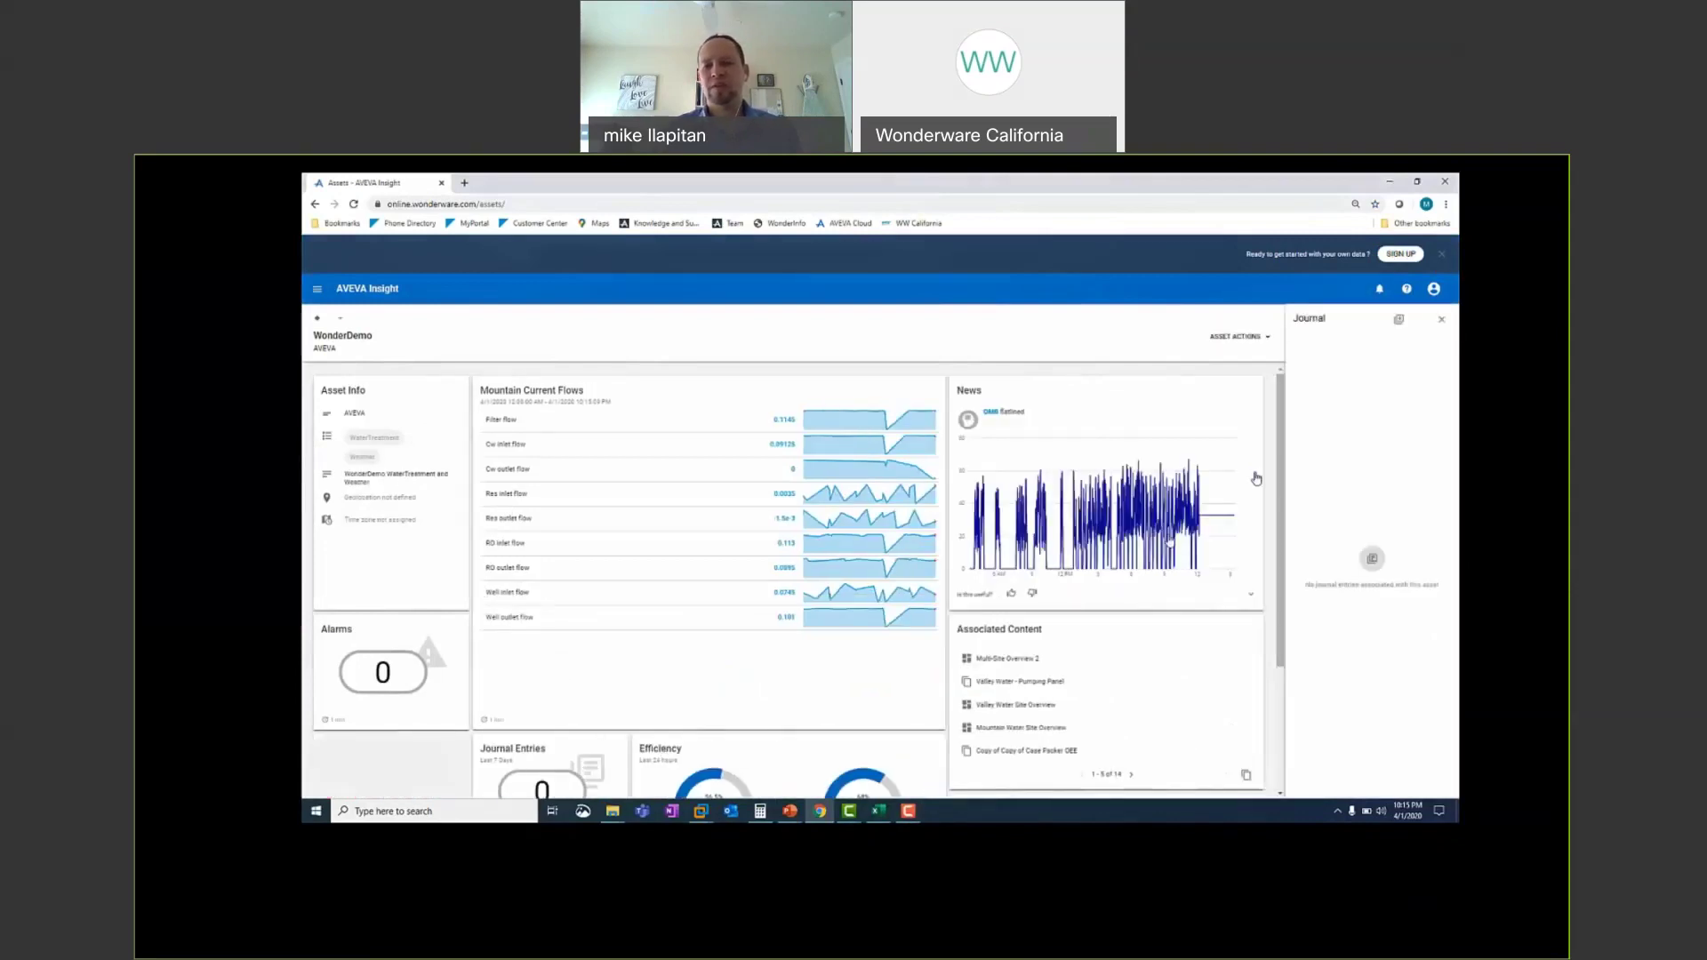
Draft a journal entry titled 'dew note' with note 'this is my webinar note', then close the form.
left_click(1398, 318)
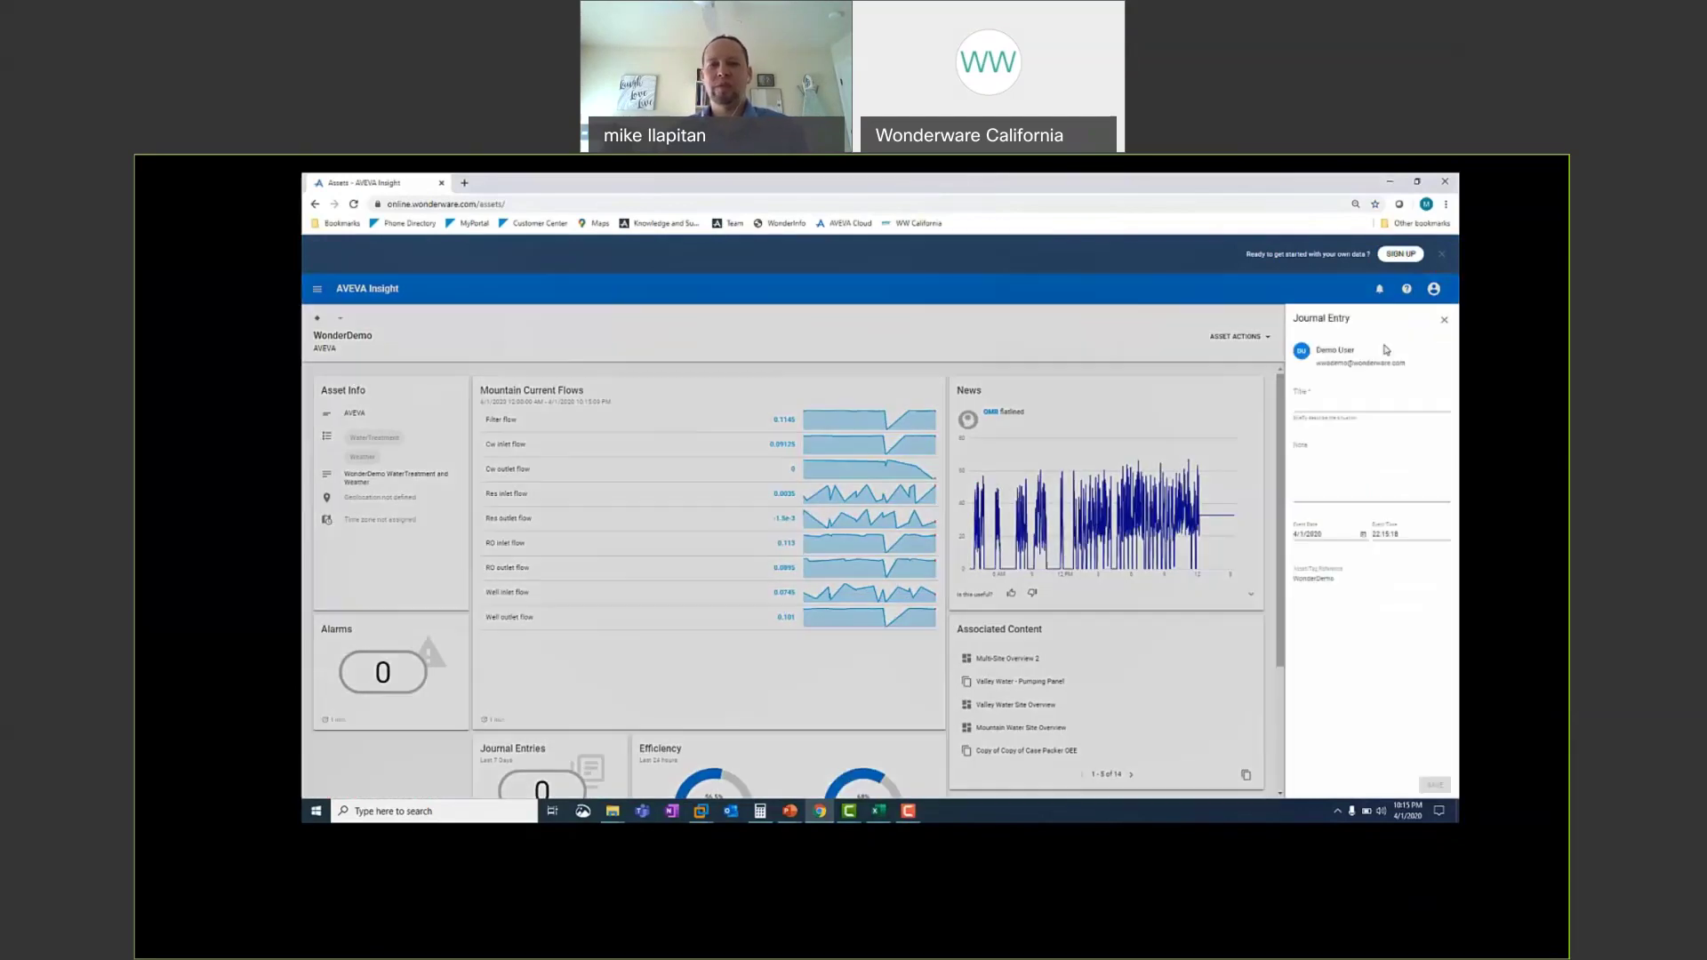
left_click(1322, 403)
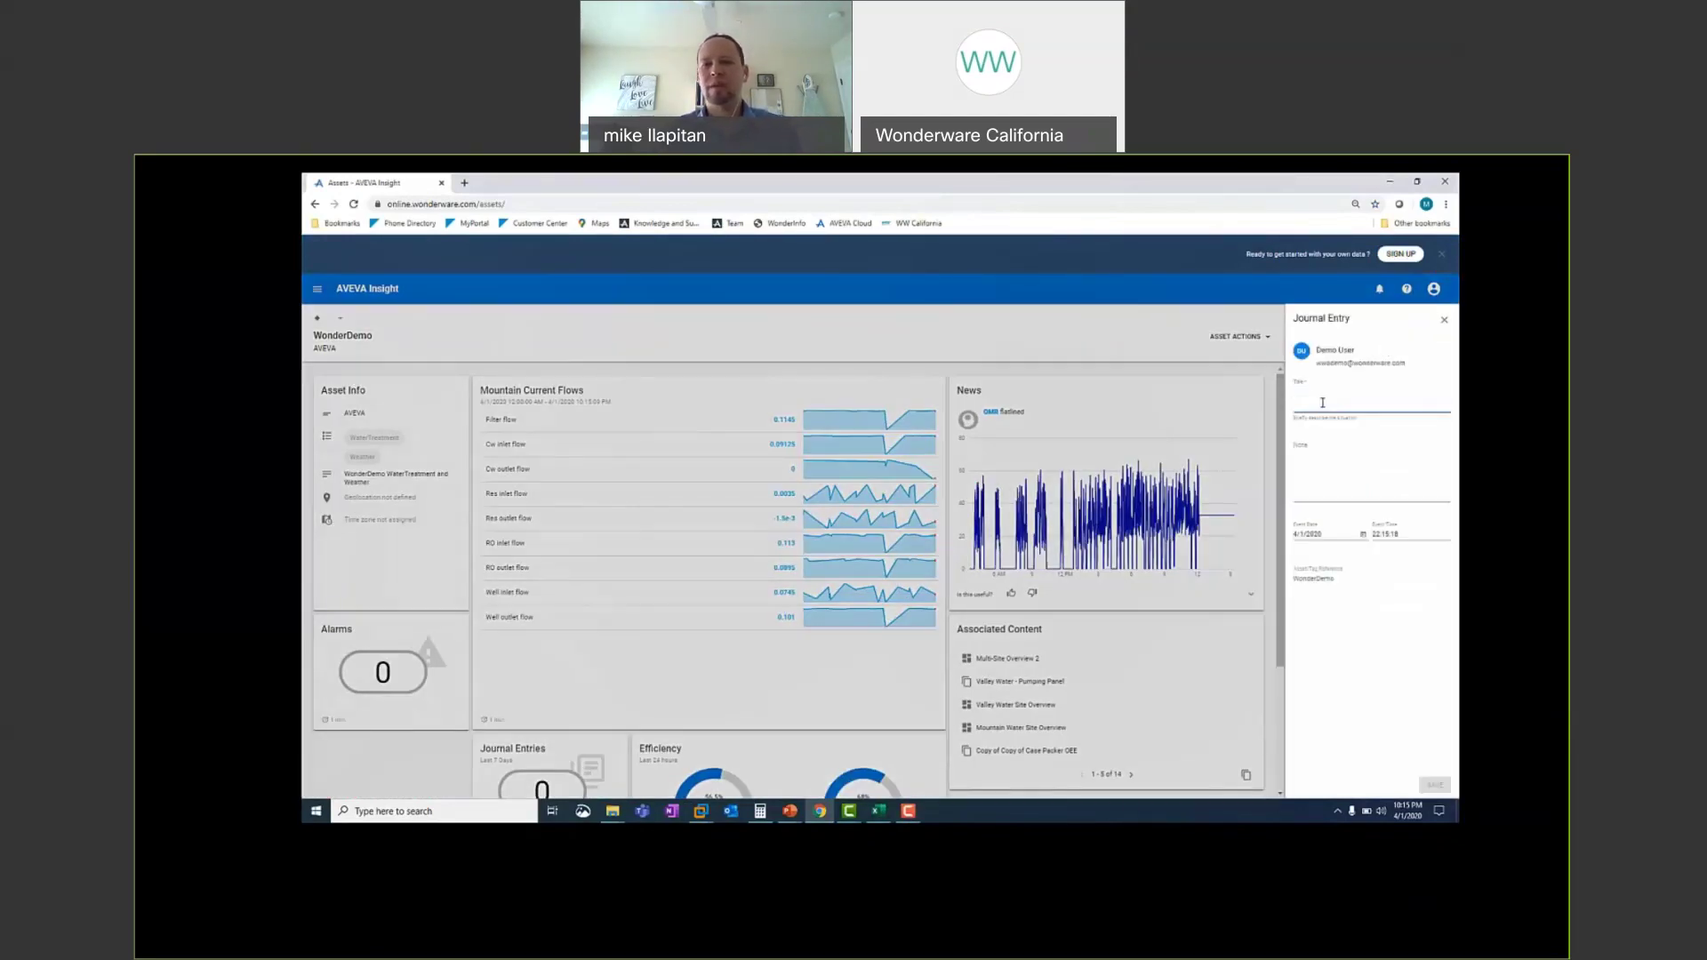
type("d")
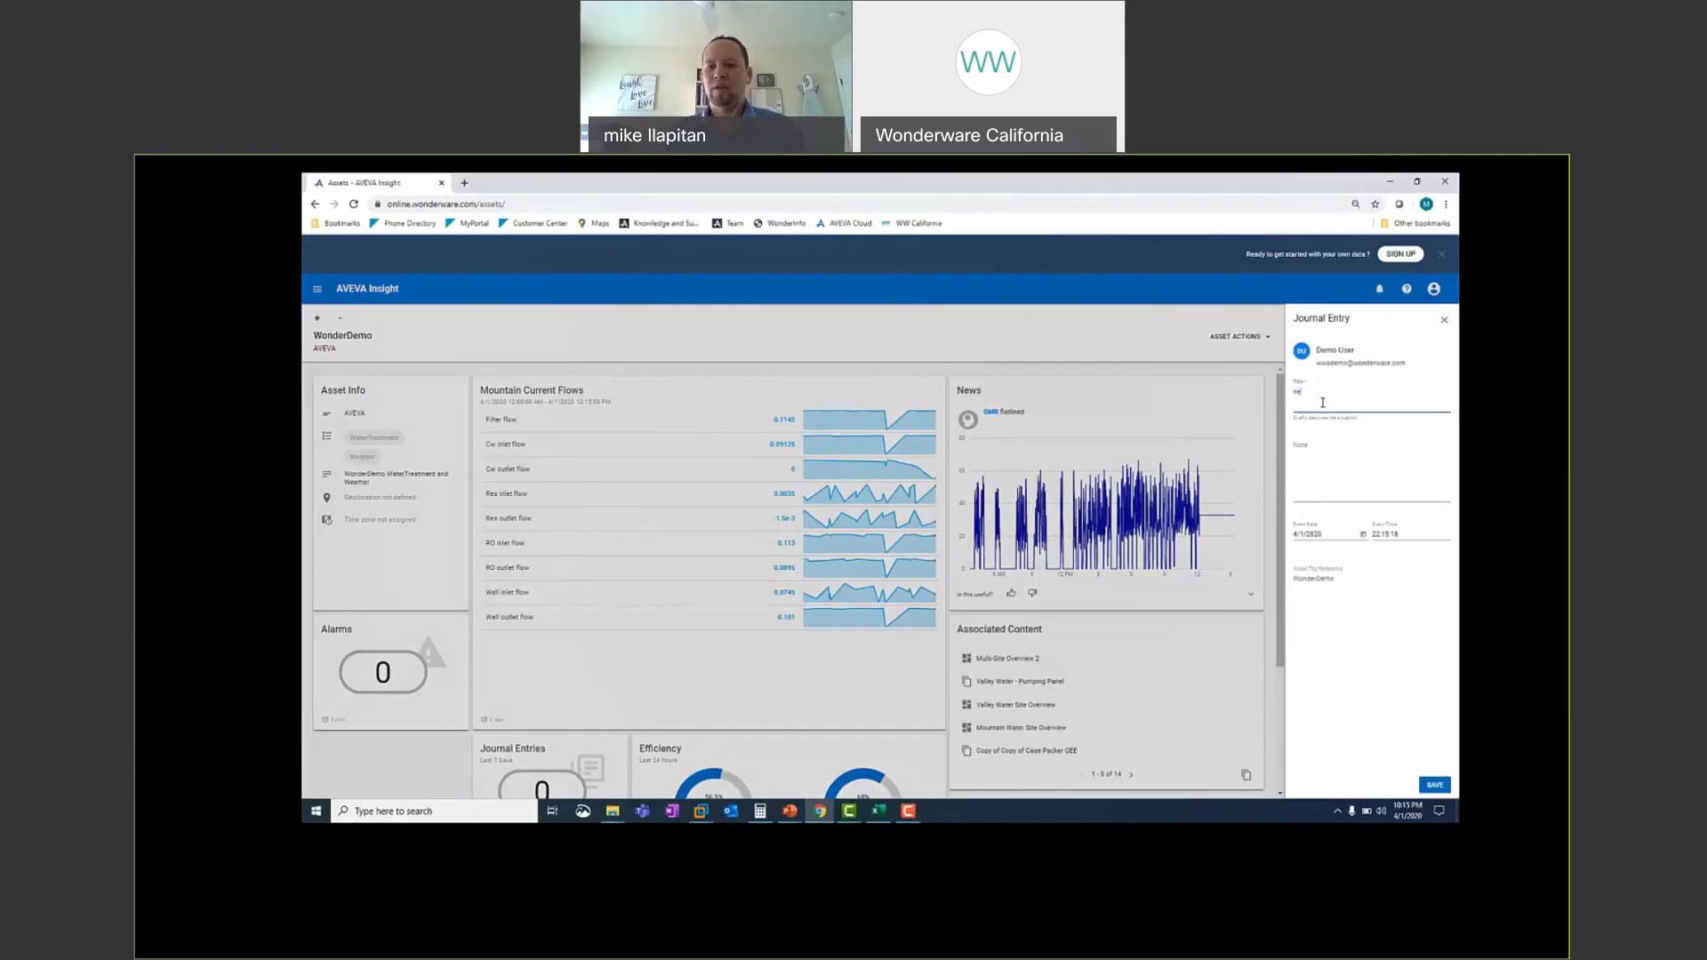
type("ew note")
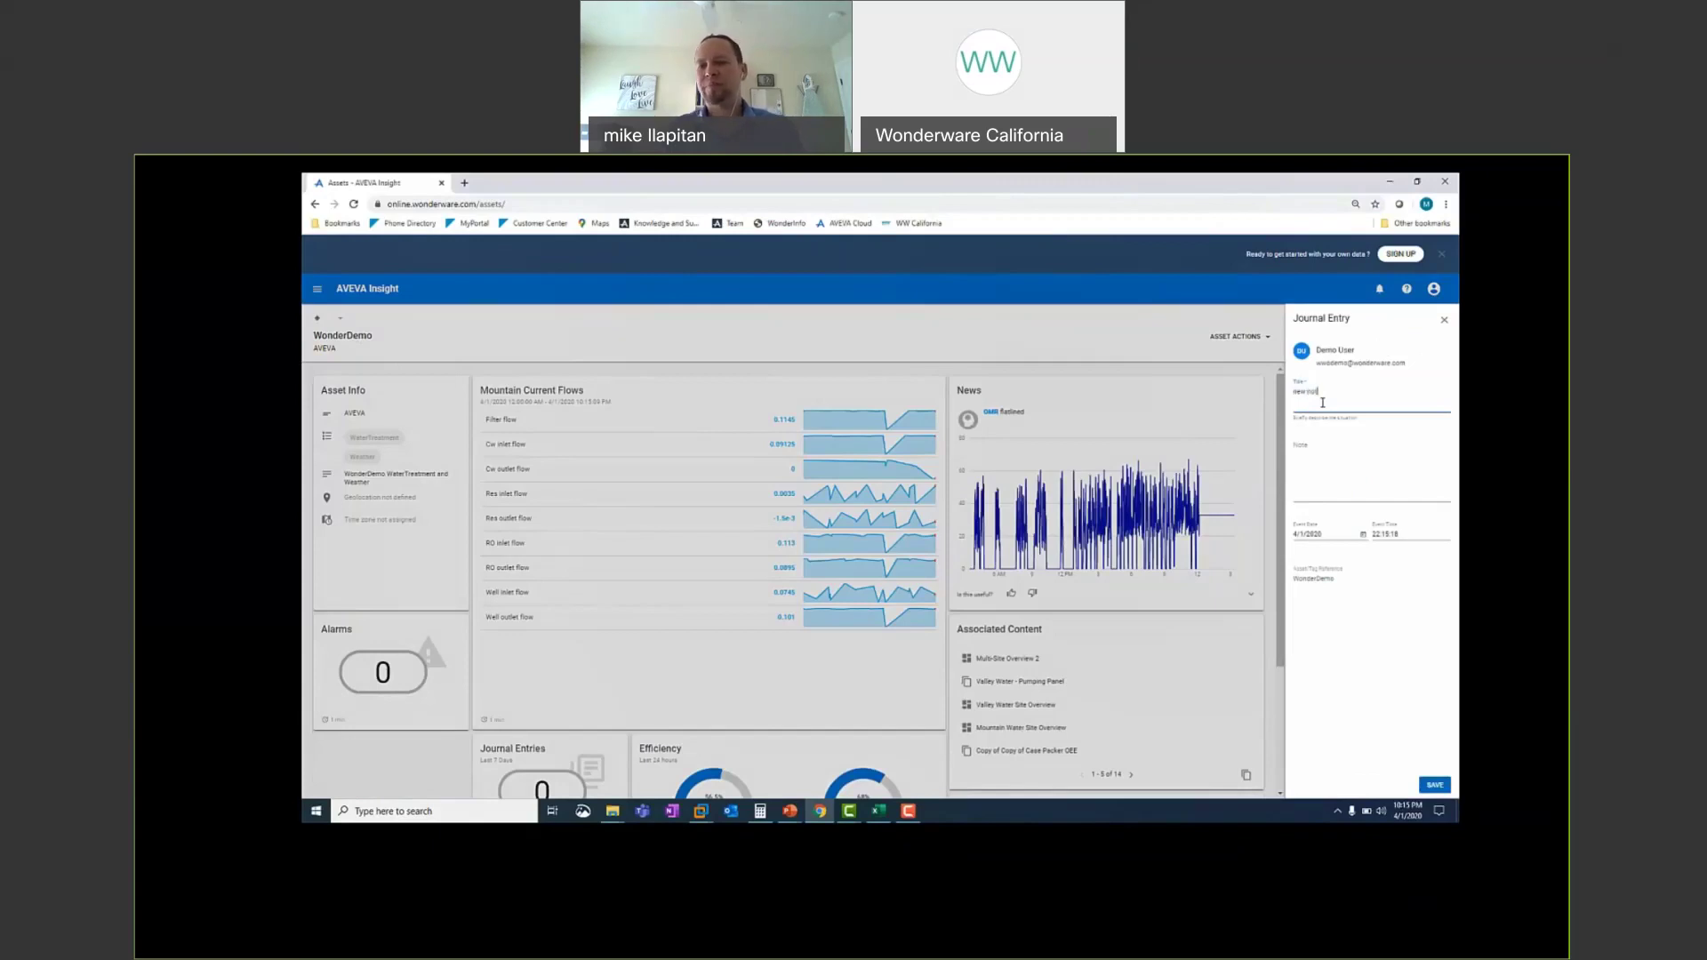
left_click(1330, 458)
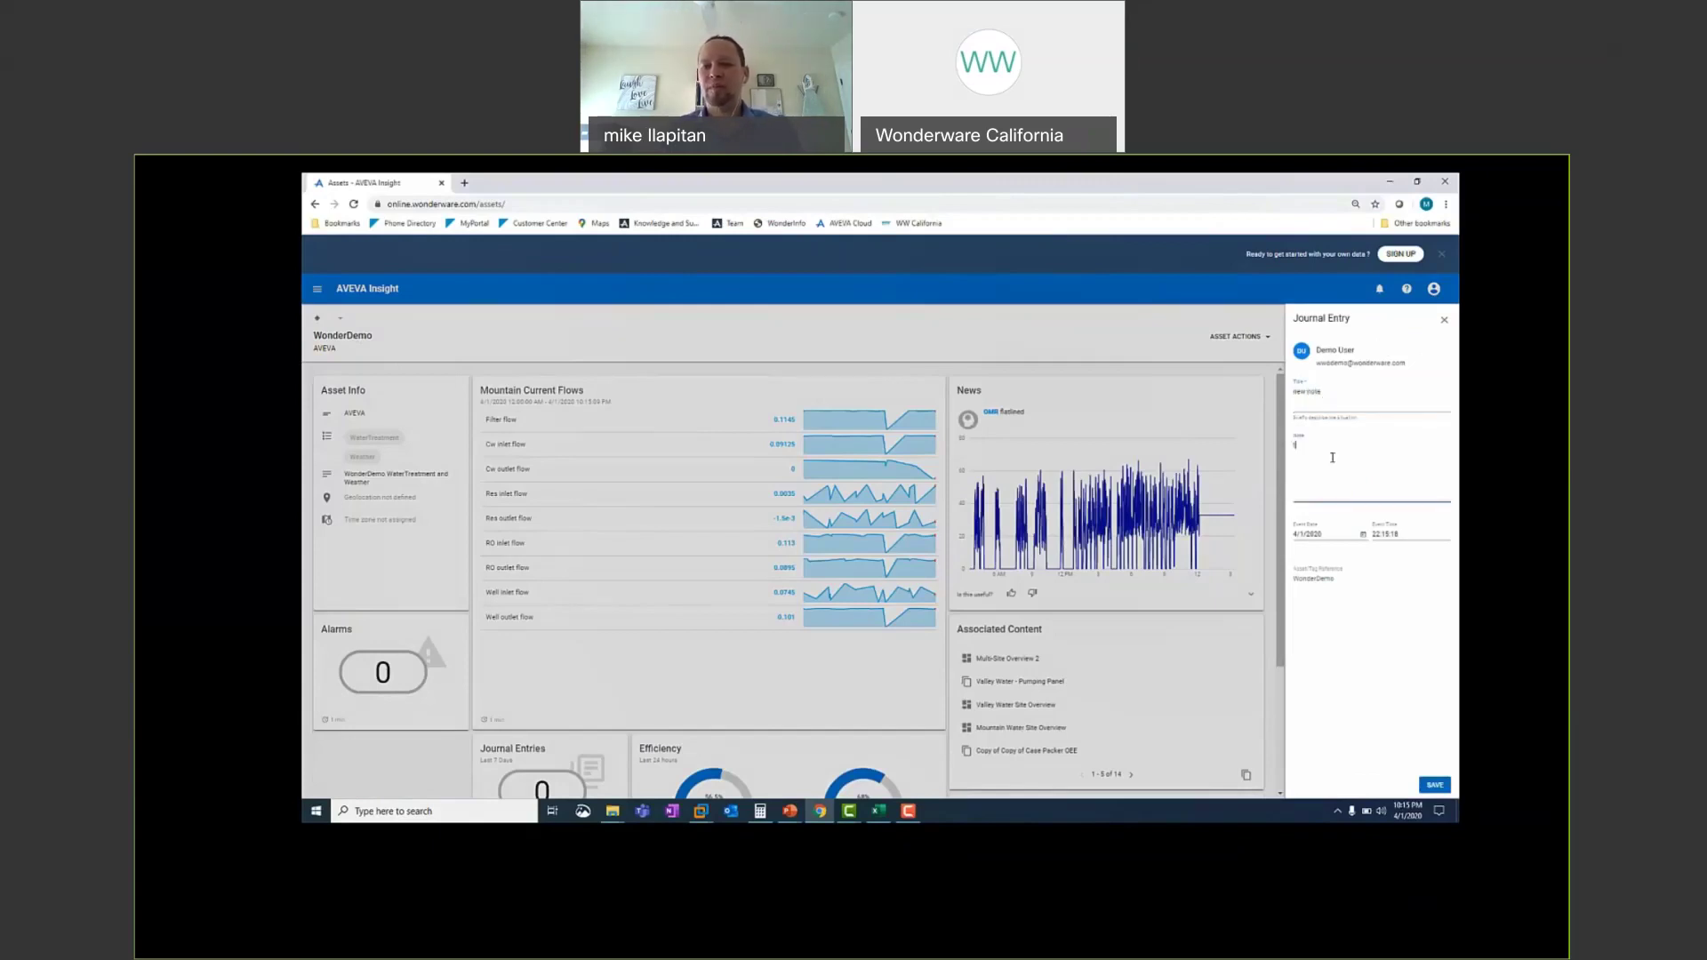
type("this is my webinar note")
left_click(318, 290)
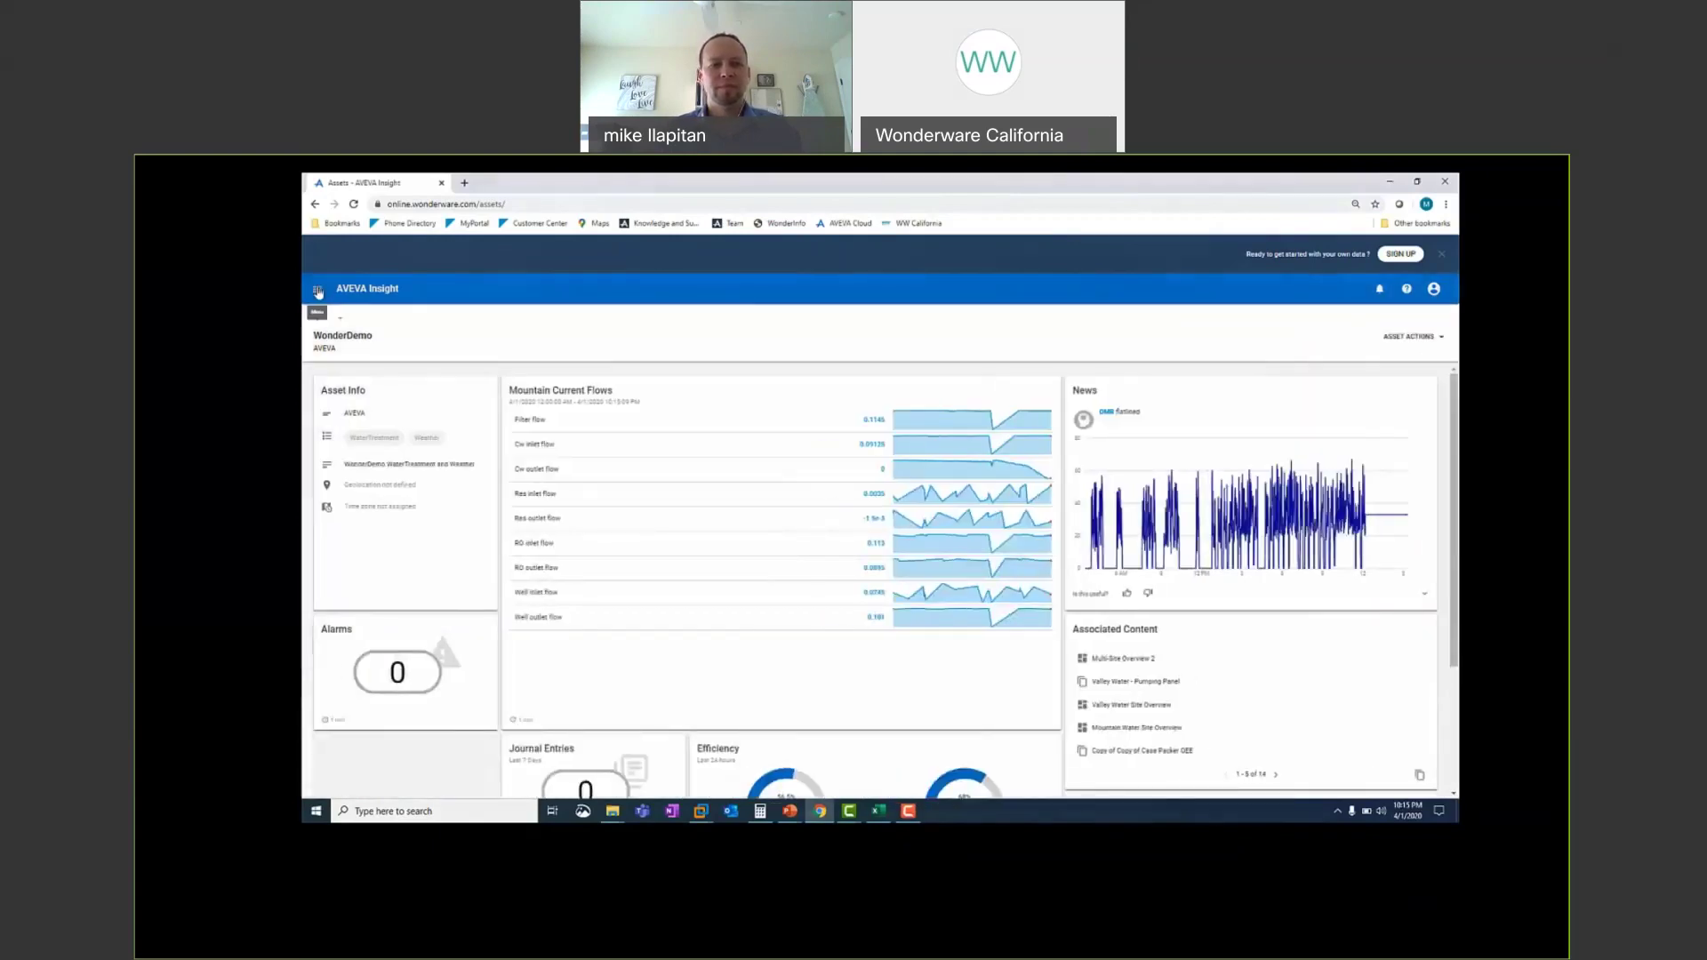
View the Valley Water - Pumping Panel from Home, then open the Equipment Efficiency dashboard.
left_click(317, 290)
left_click(339, 329)
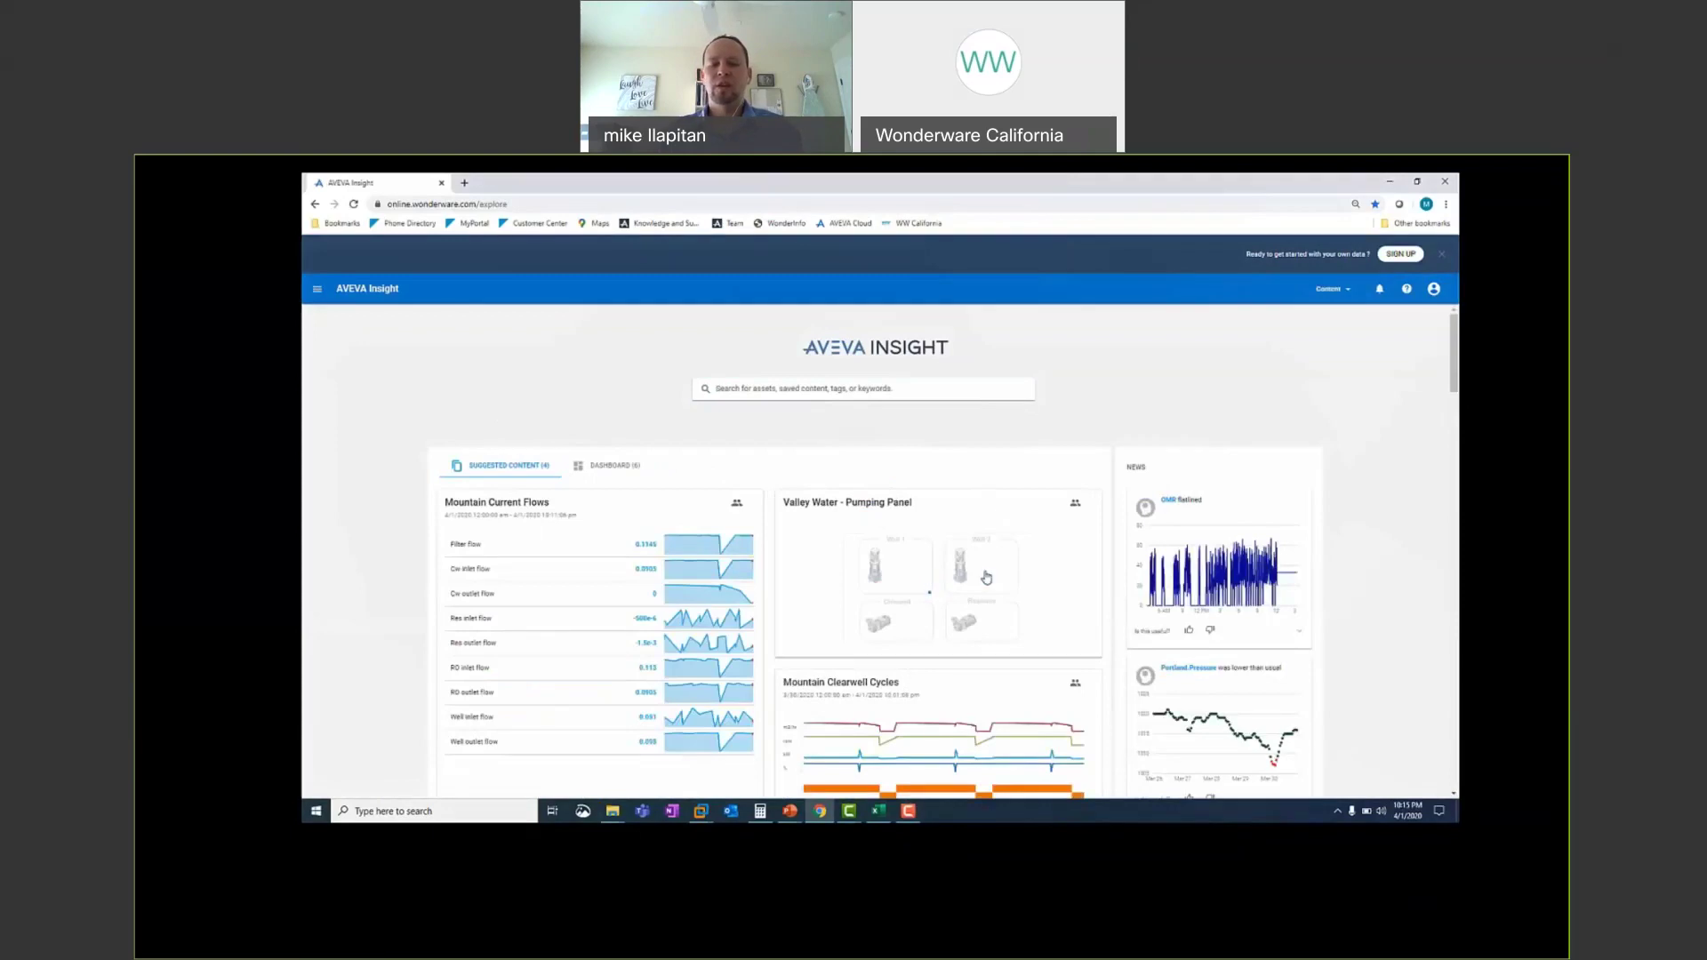
left_click(963, 589)
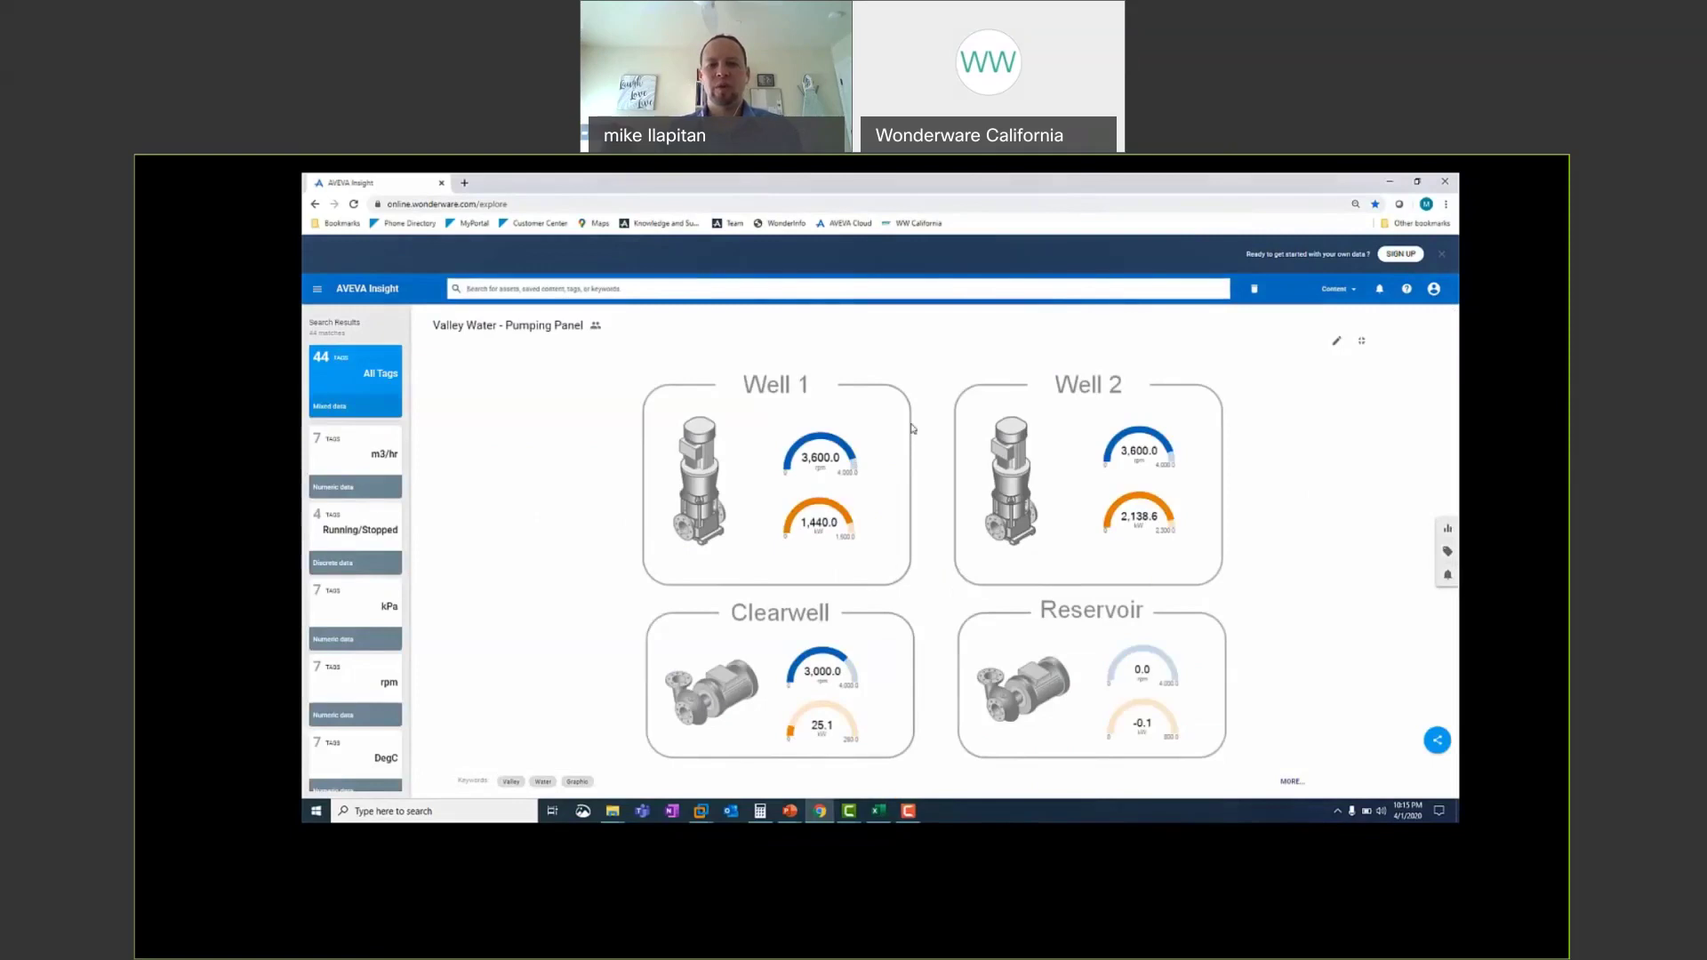
left_click(314, 292)
left_click(365, 422)
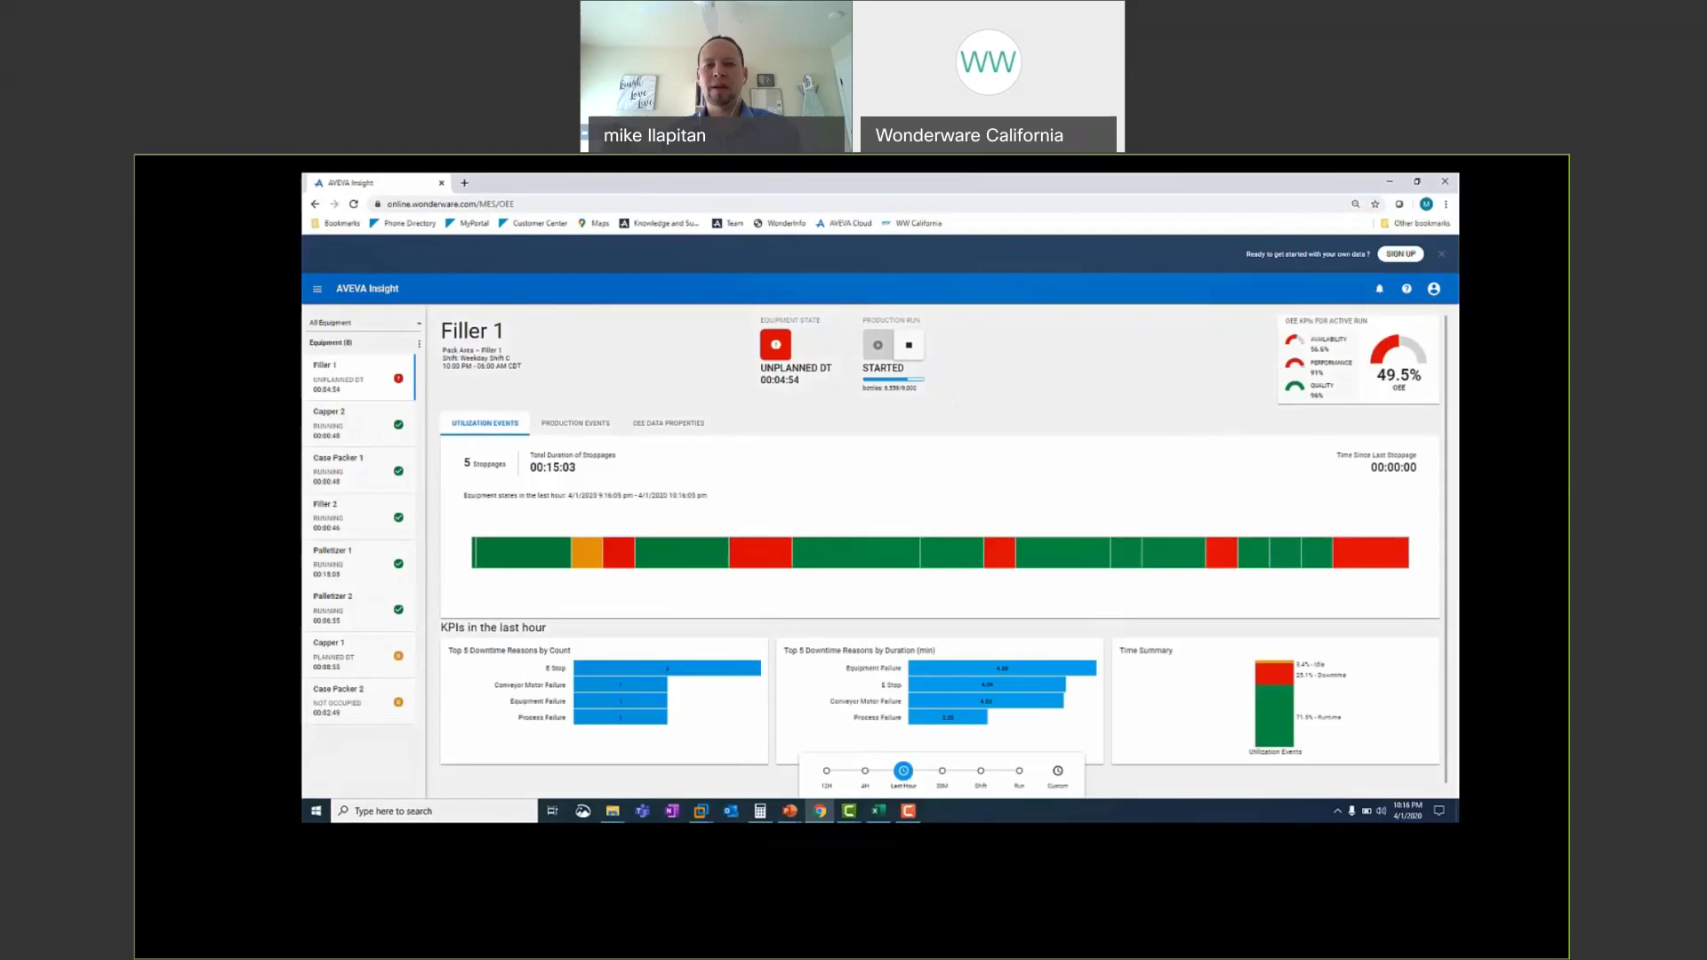
Inspect a red downtime event in Edit Event, cancel, then show Filler 1's Production Events.
left_click(1002, 559)
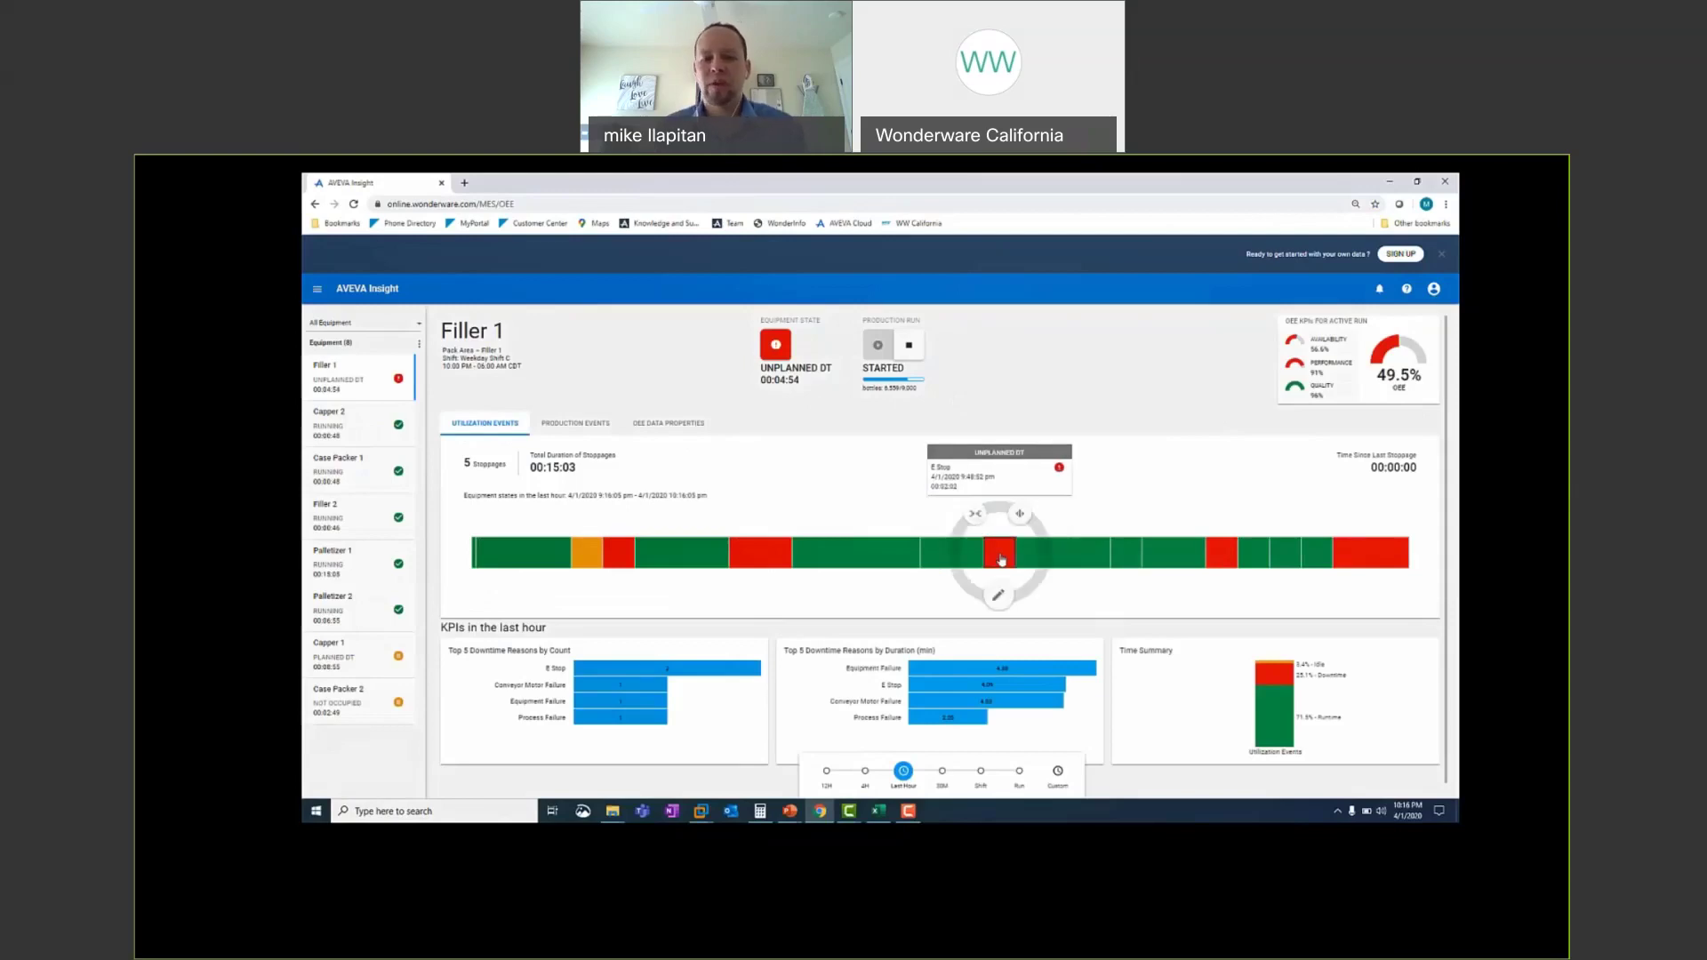
left_click(999, 597)
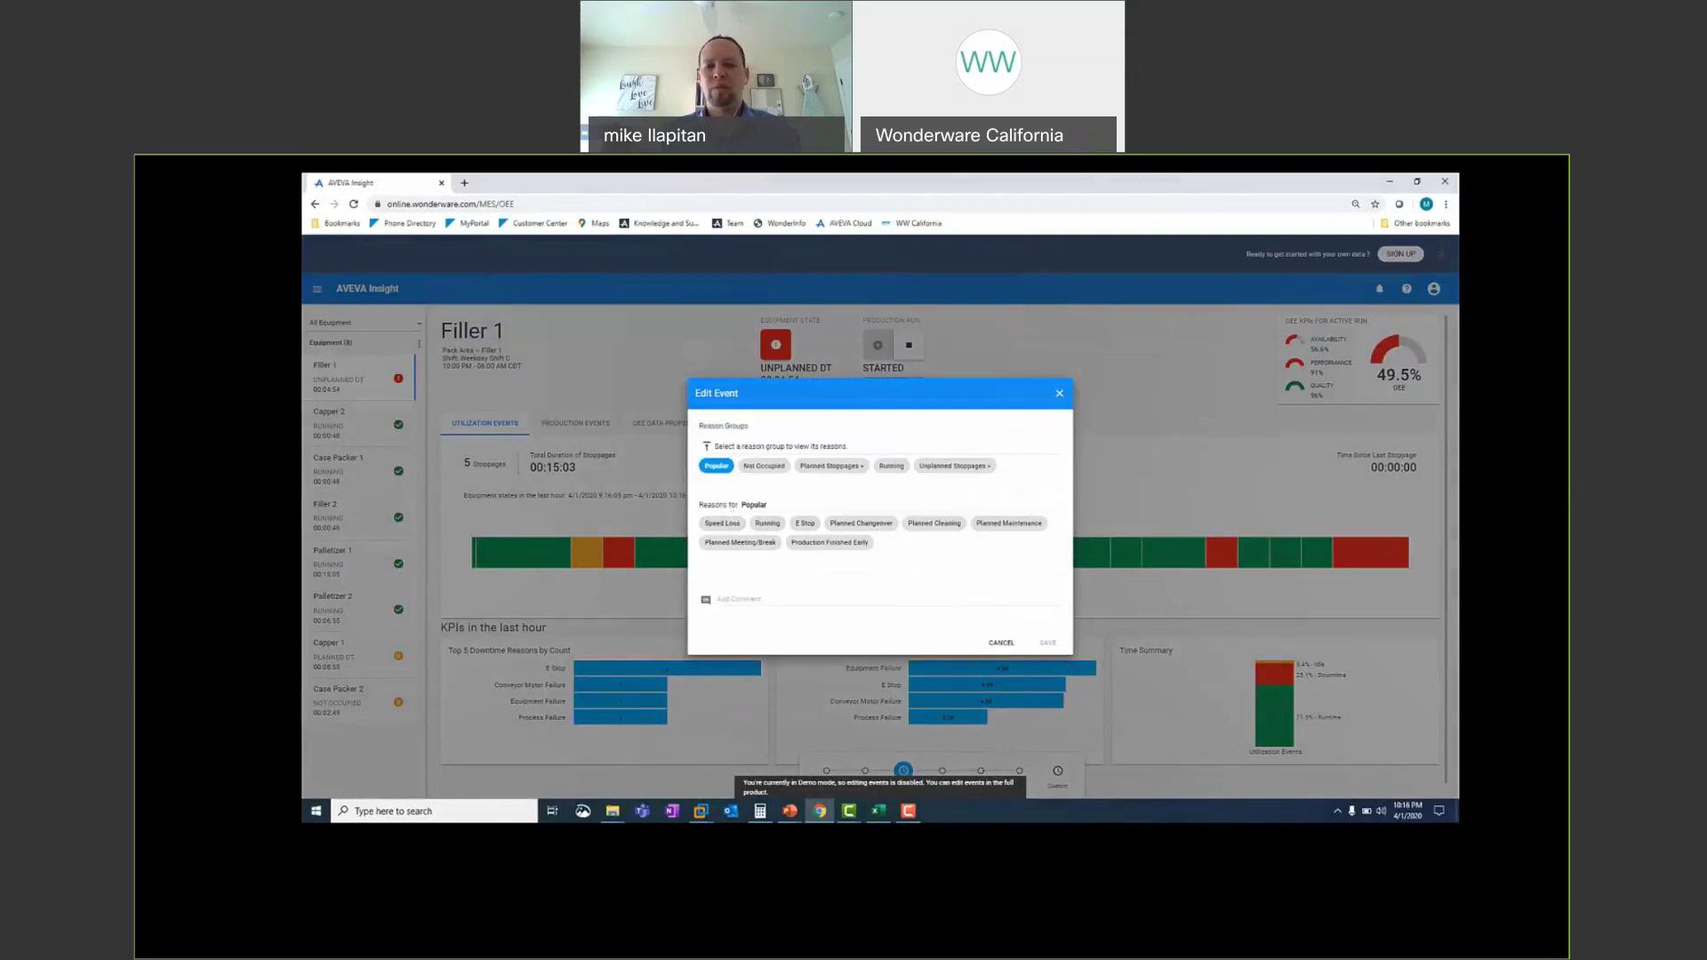
left_click(1000, 642)
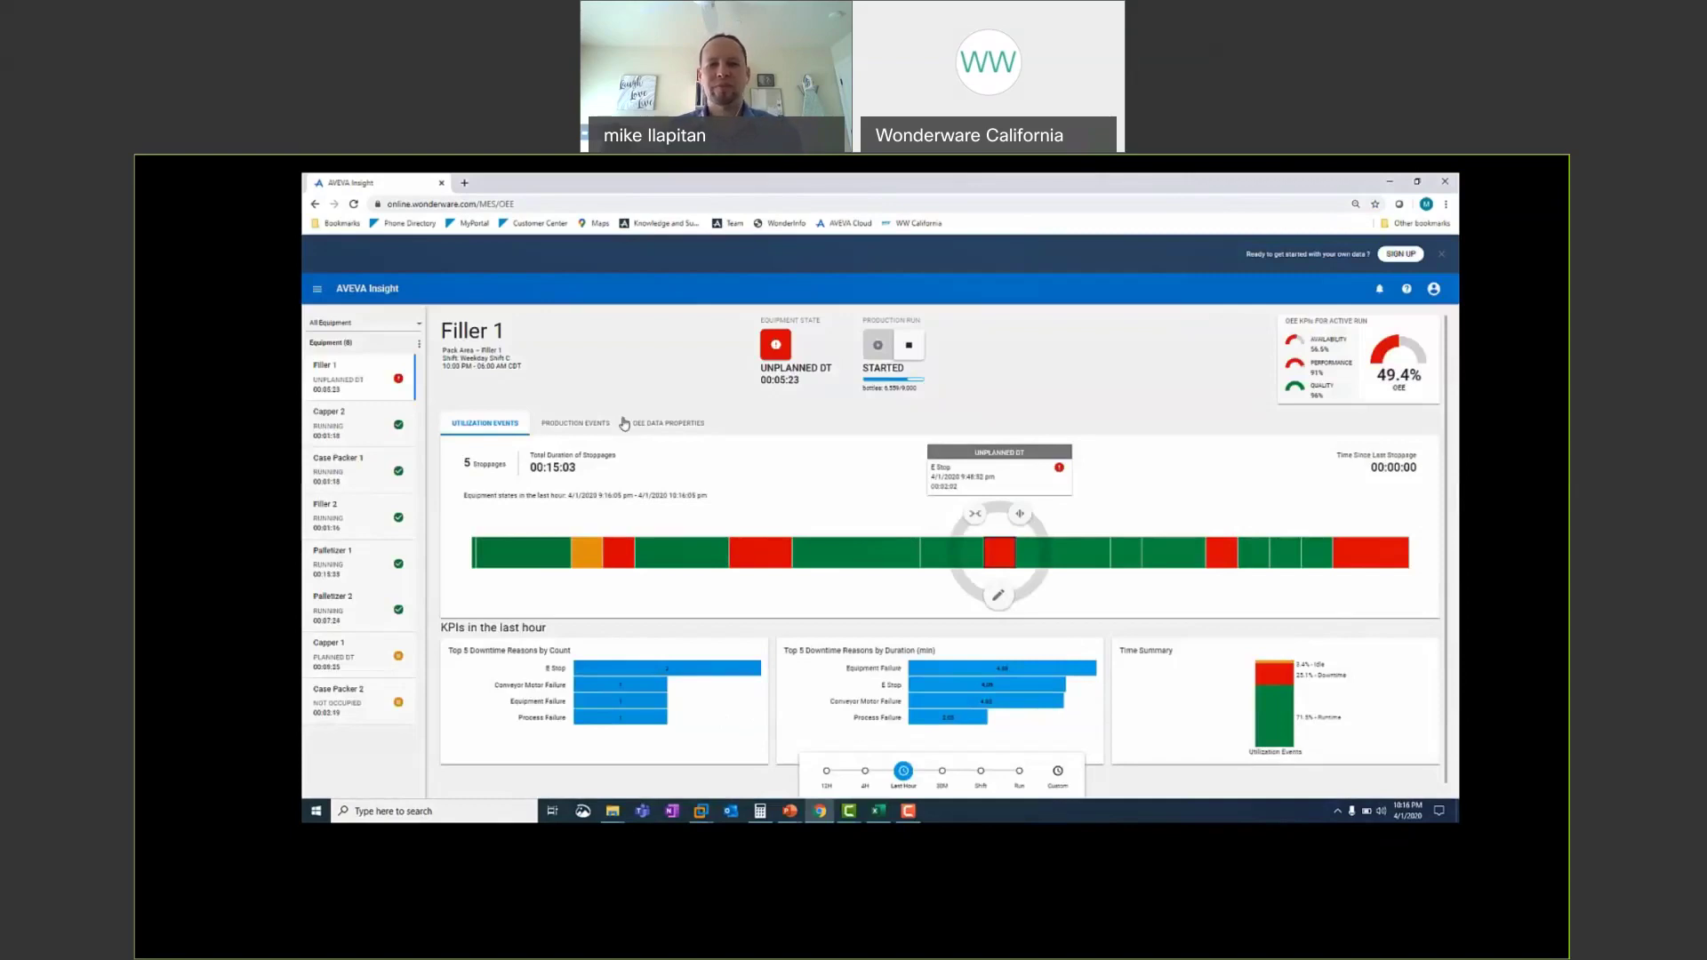
left_click(587, 425)
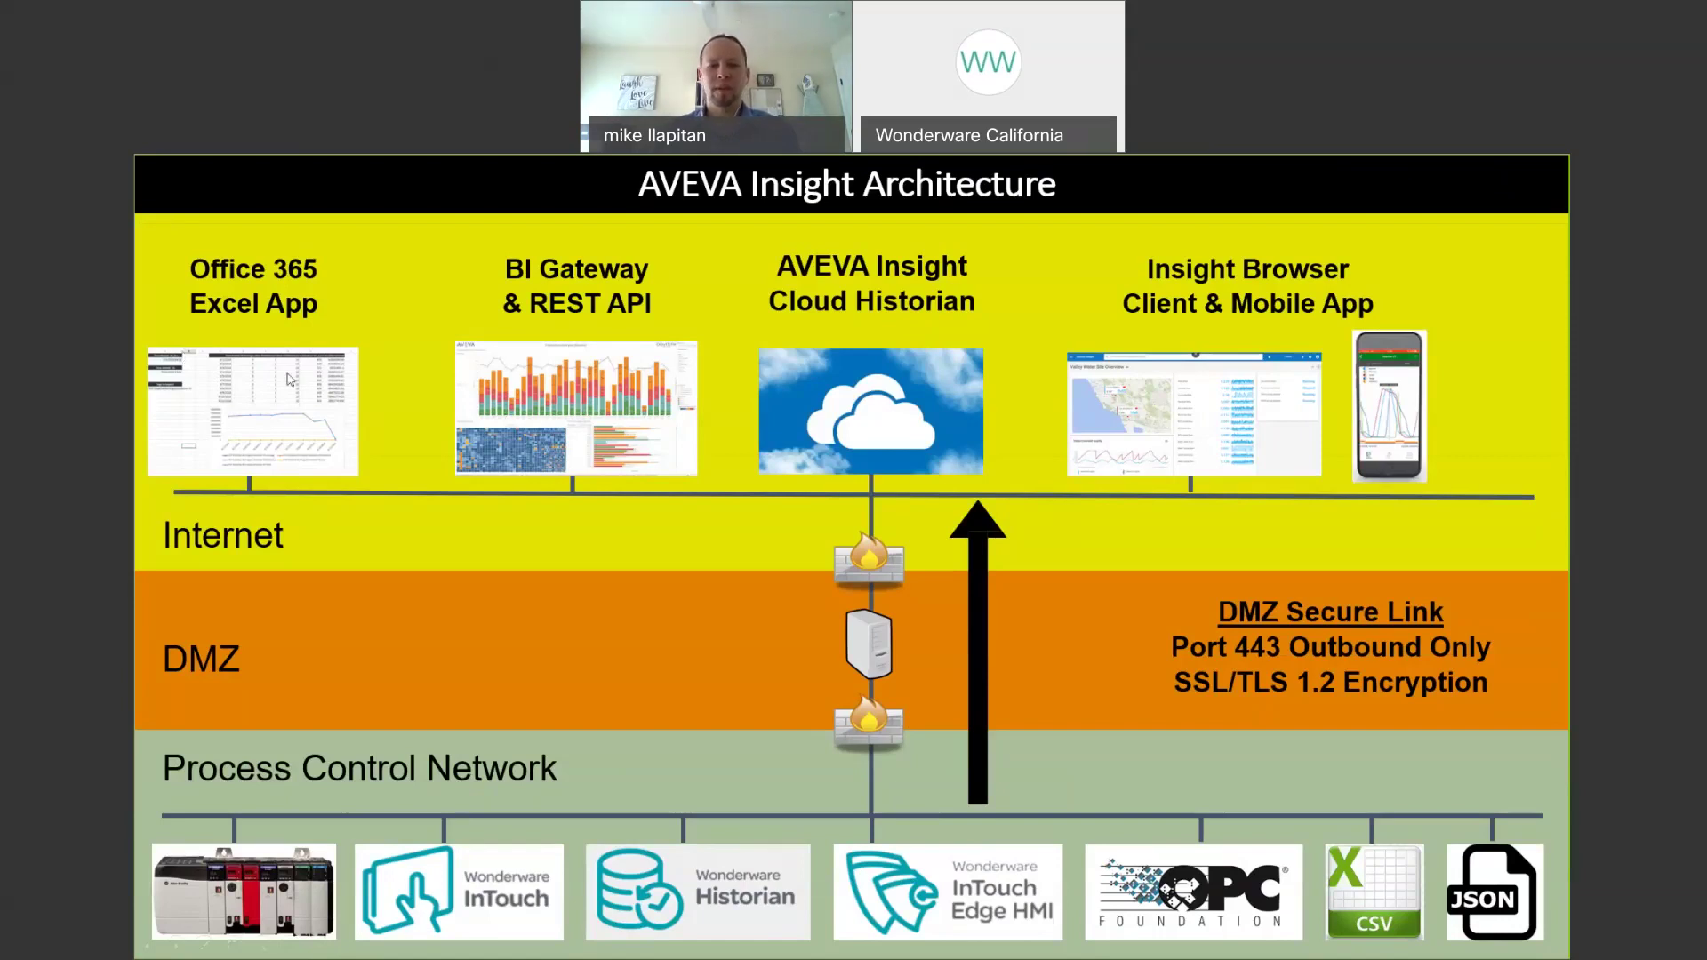
Advance the slideshow to the next slide.
key("Right")
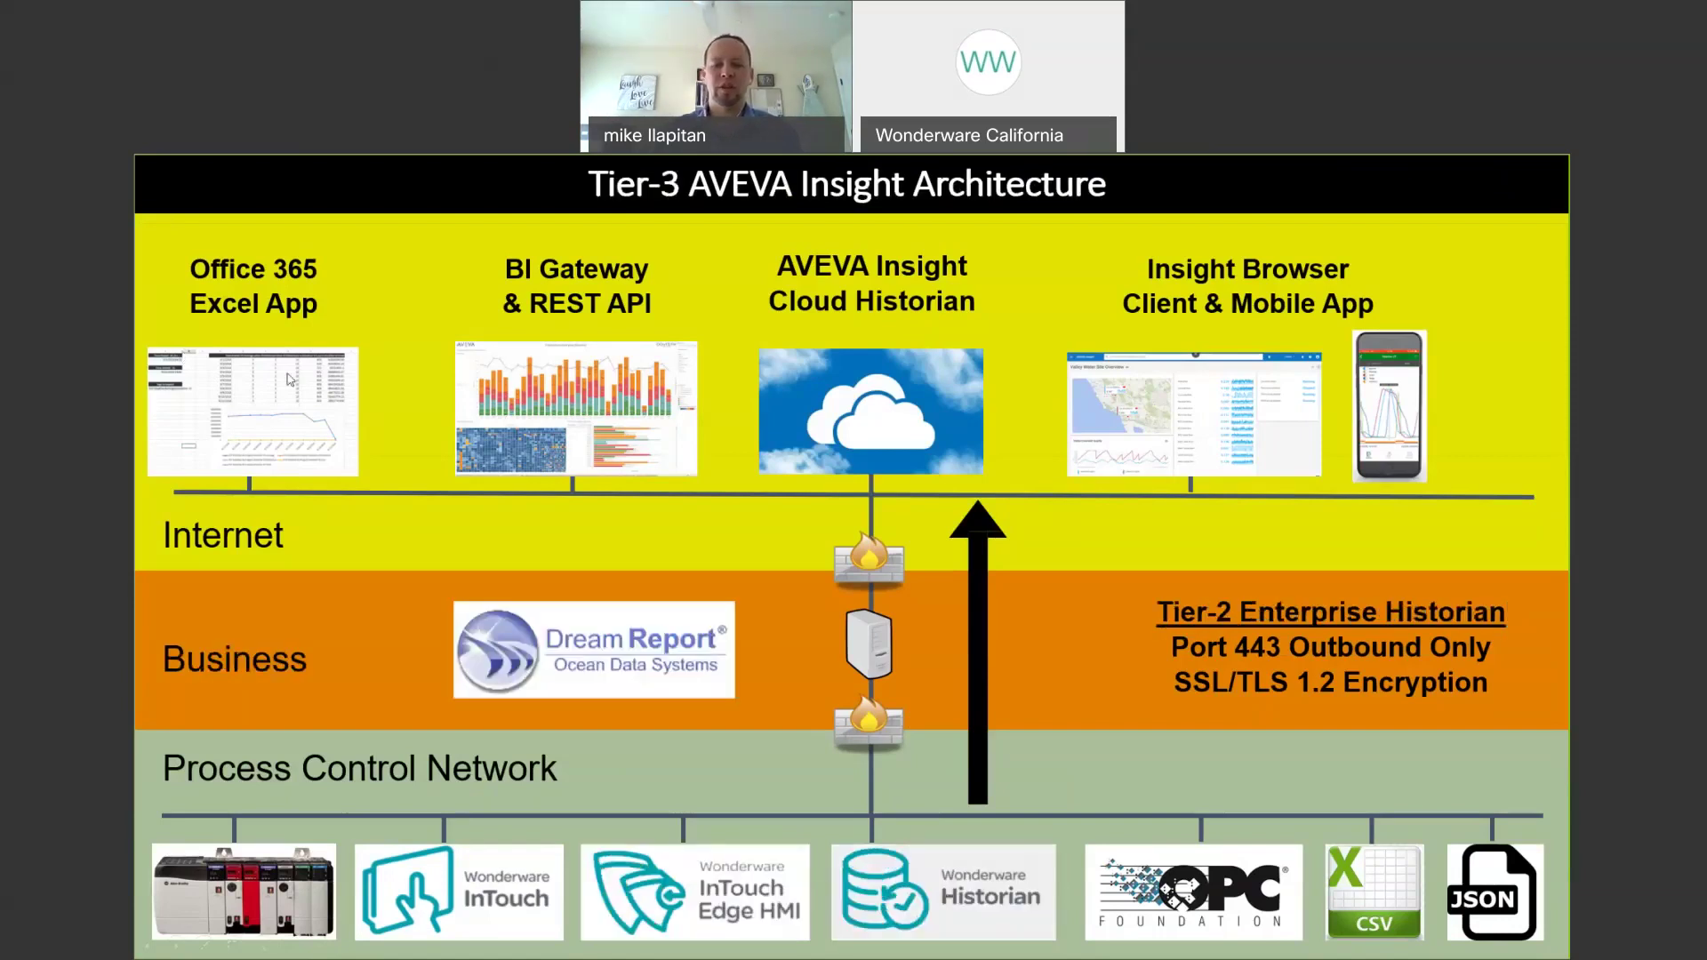